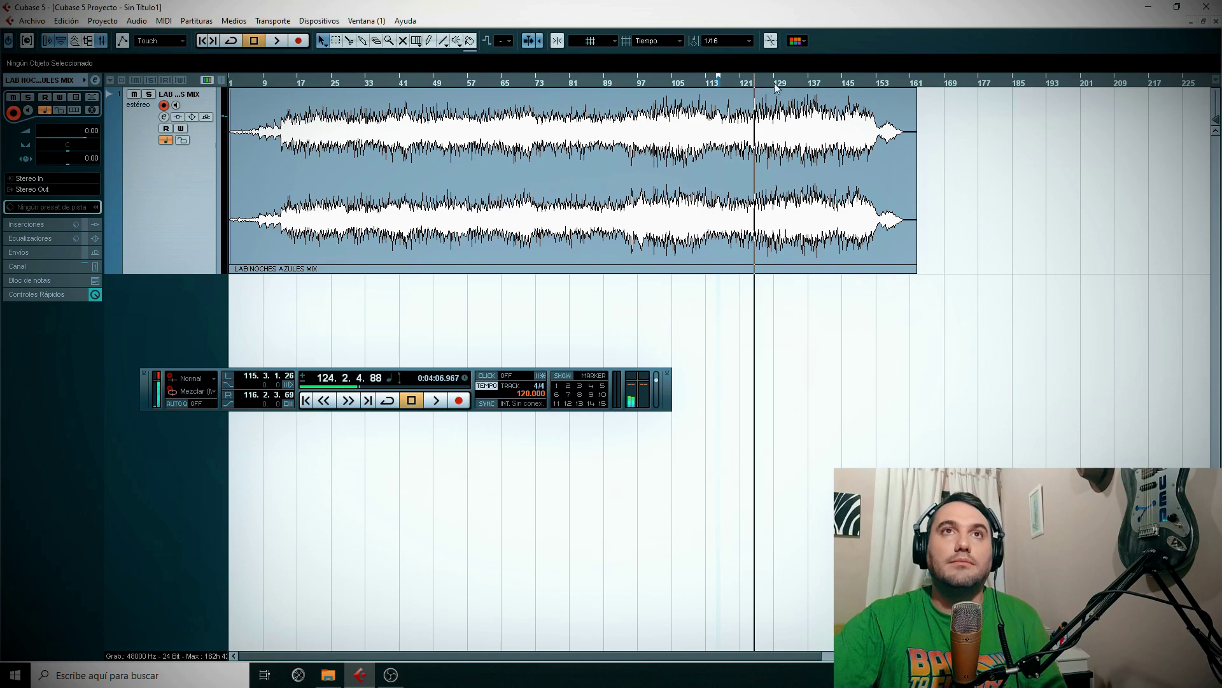
Play the mix from about bar 23 and stop playback around bar 37.
left_click_drag(471, 81, 449, 78)
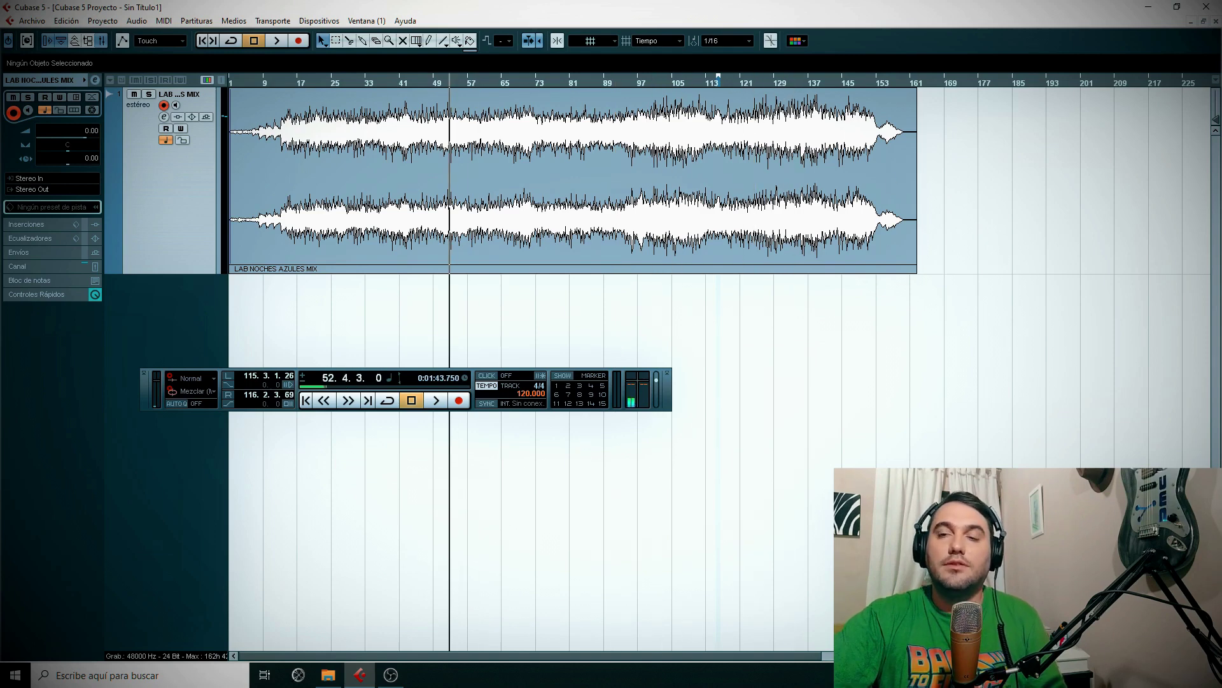
key("h")
key("h")
key("h")
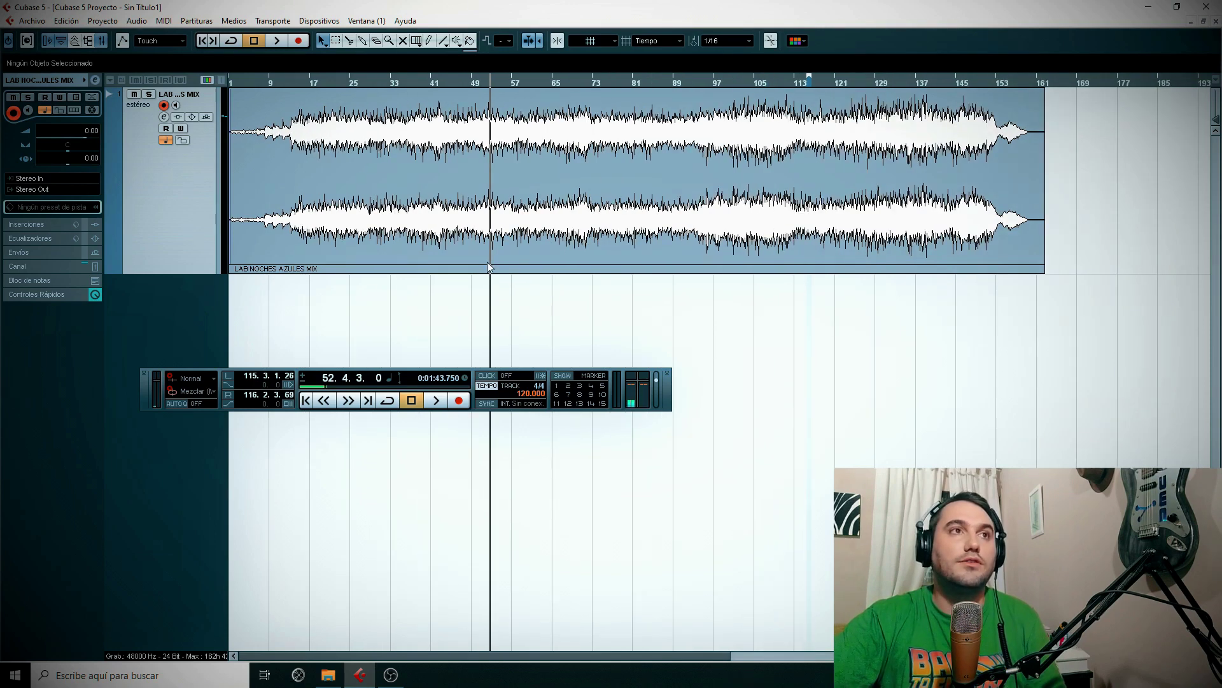
left_click_drag(382, 82, 310, 78)
left_click(294, 82)
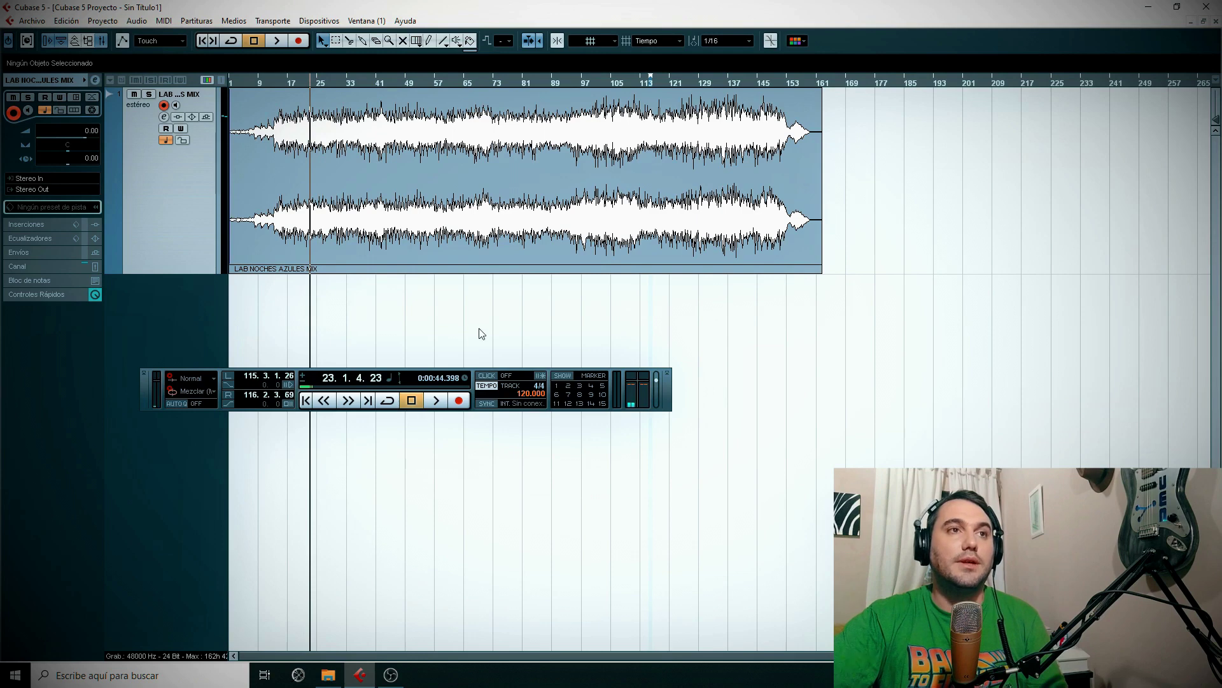
key("space")
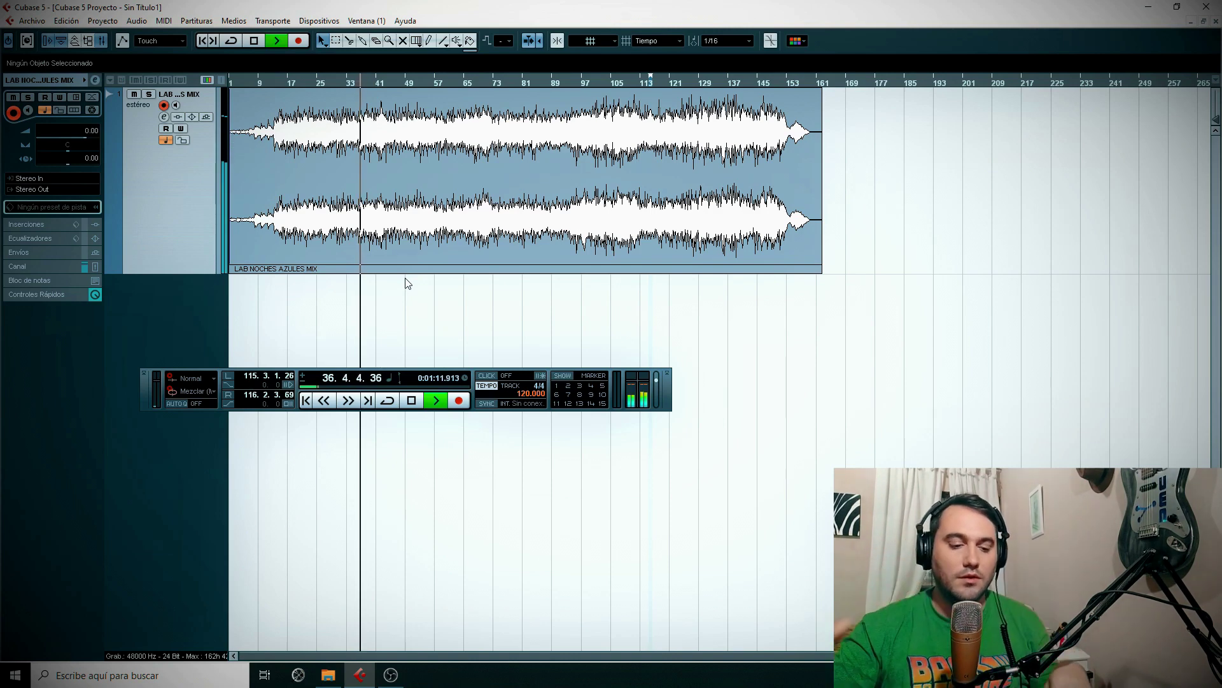
key("space")
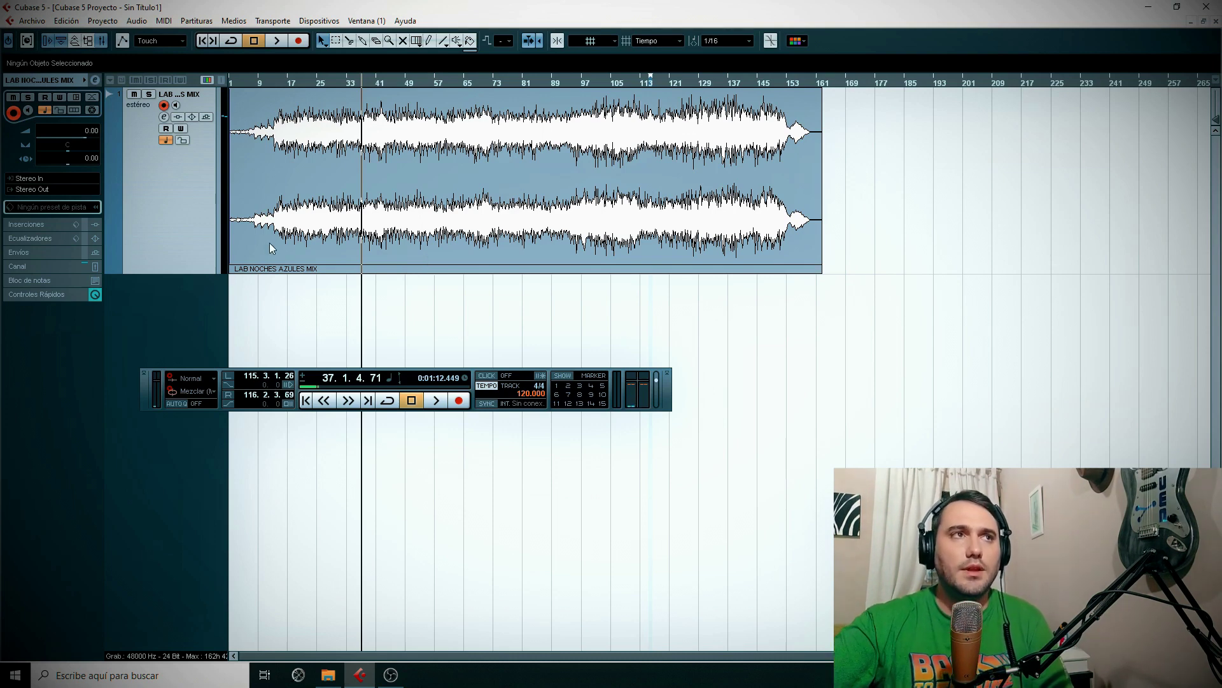
Set the locators around the whole song, from bar 1 to about bar 166, and return the playhead to the start.
left_click_drag(196, 273, 234, 284)
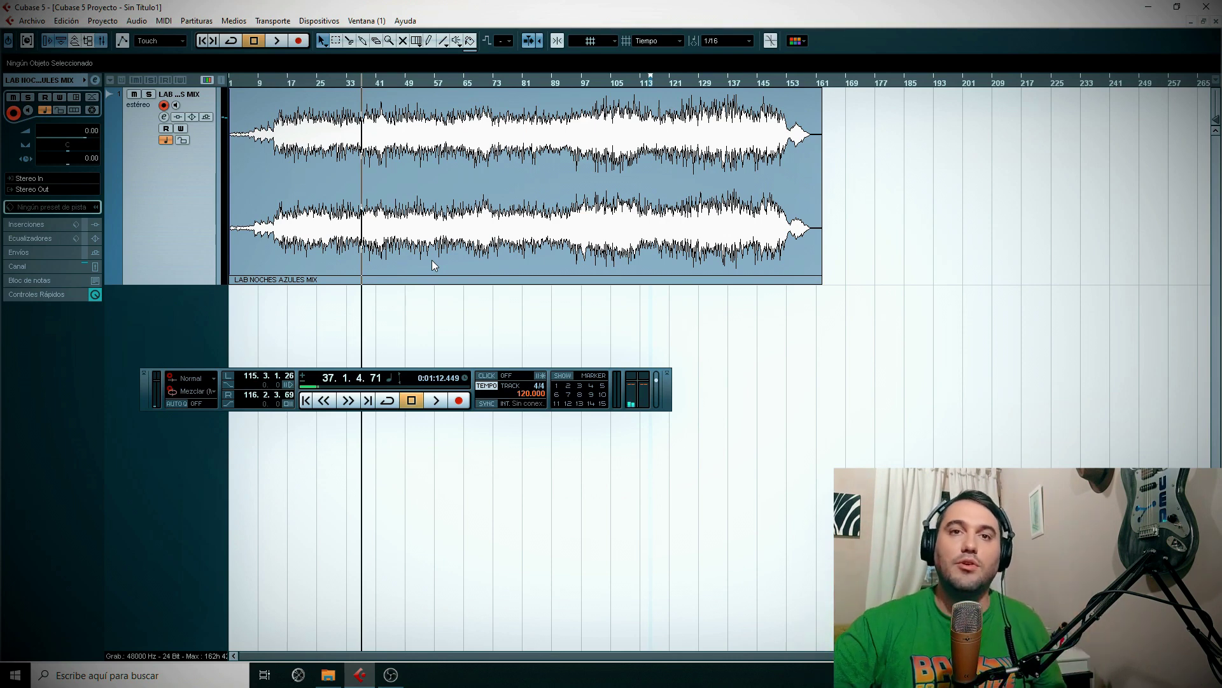
left_click_drag(454, 80, 437, 81)
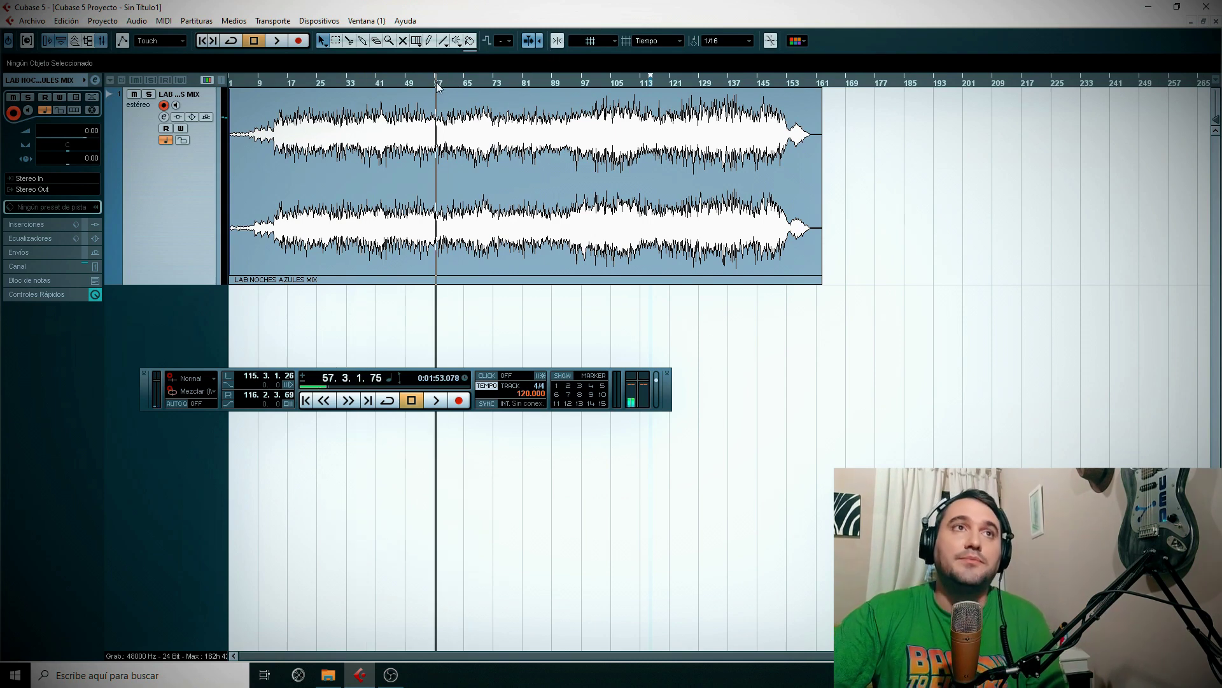
left_click_drag(392, 78, 389, 78)
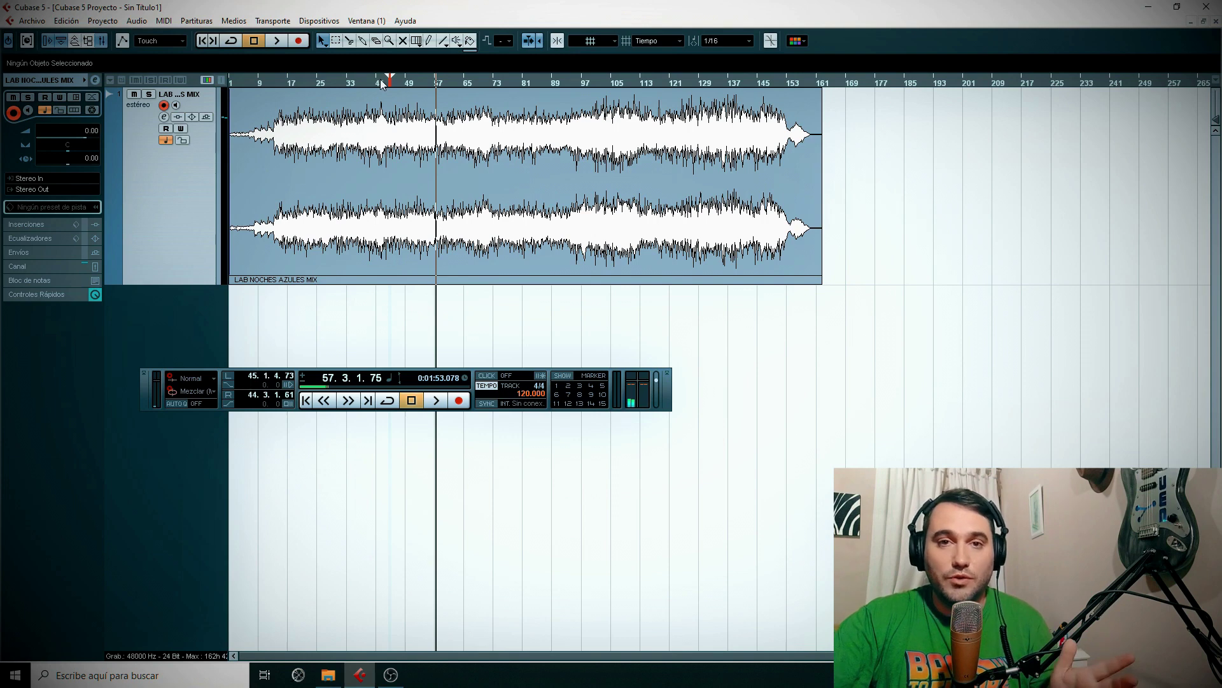
left_click(338, 85)
left_click_drag(319, 84, 838, 82)
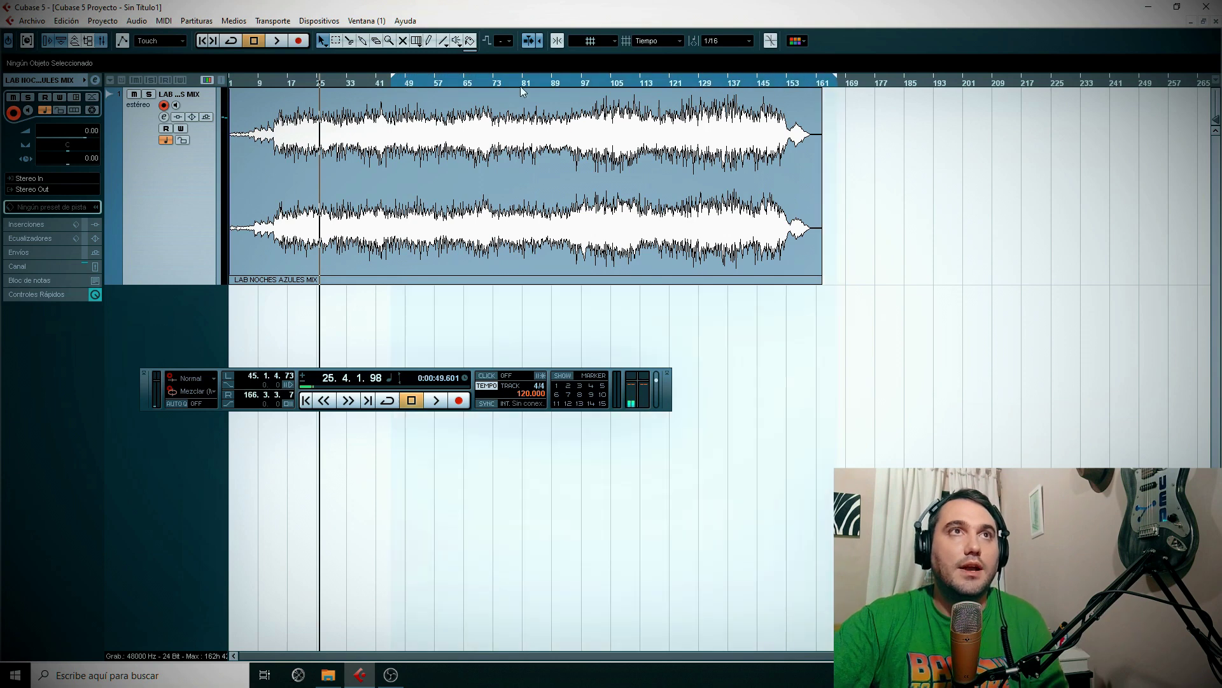
left_click_drag(392, 82, 230, 81)
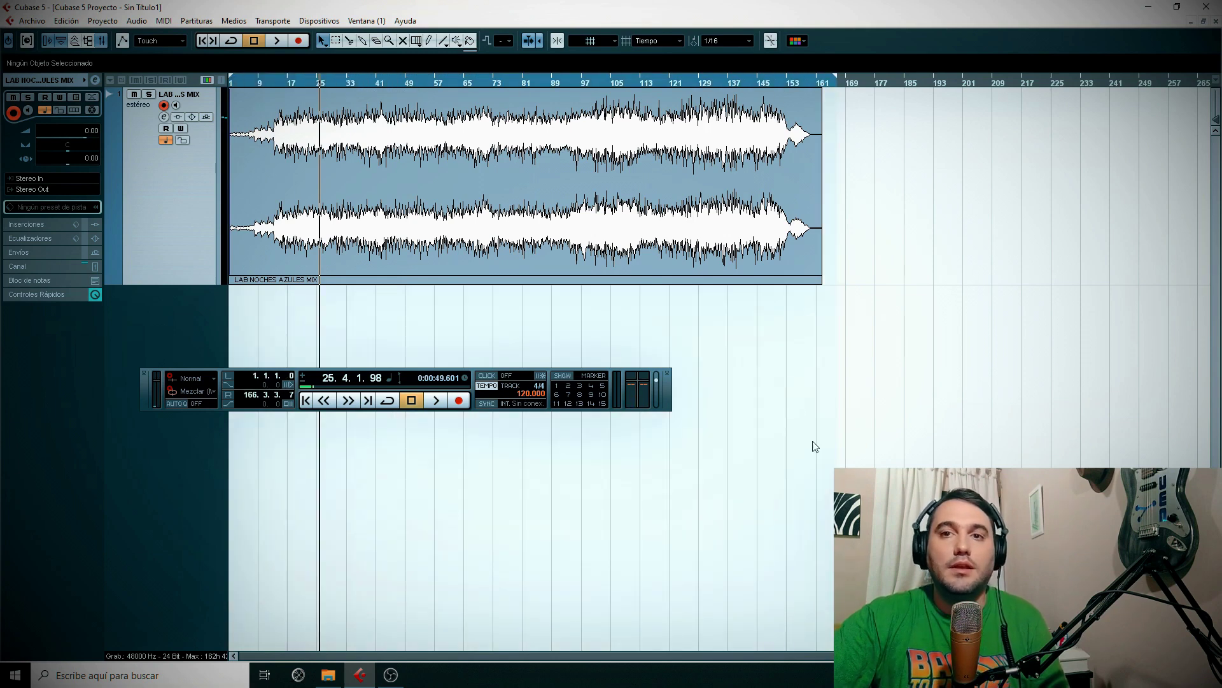
left_click(307, 400)
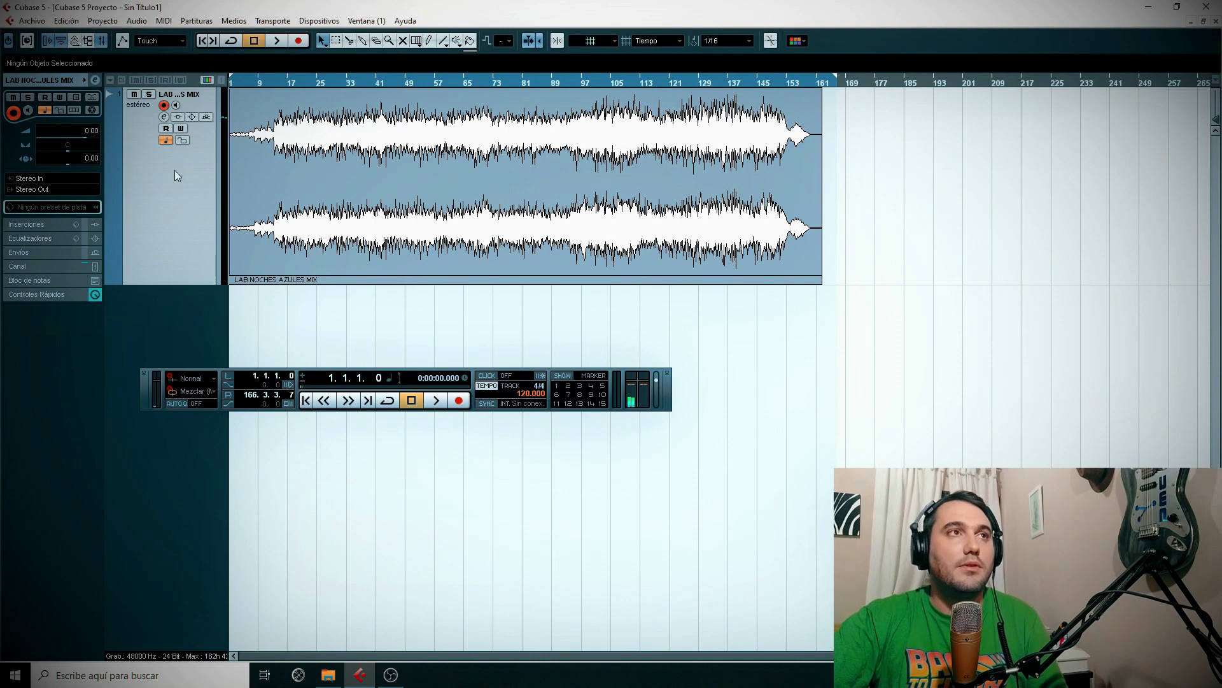
Duplicate the LAB NOCHES AZULES MIX track and mute the copy.
right_click(176, 187)
left_click(230, 227)
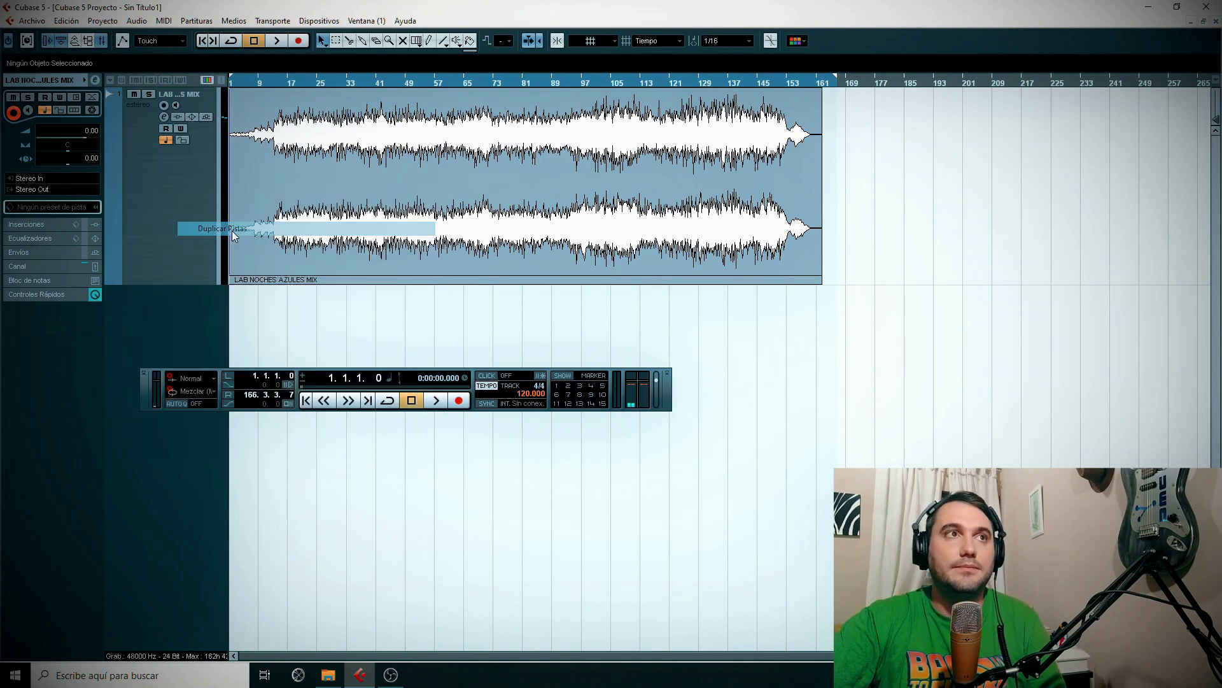
left_click(134, 293)
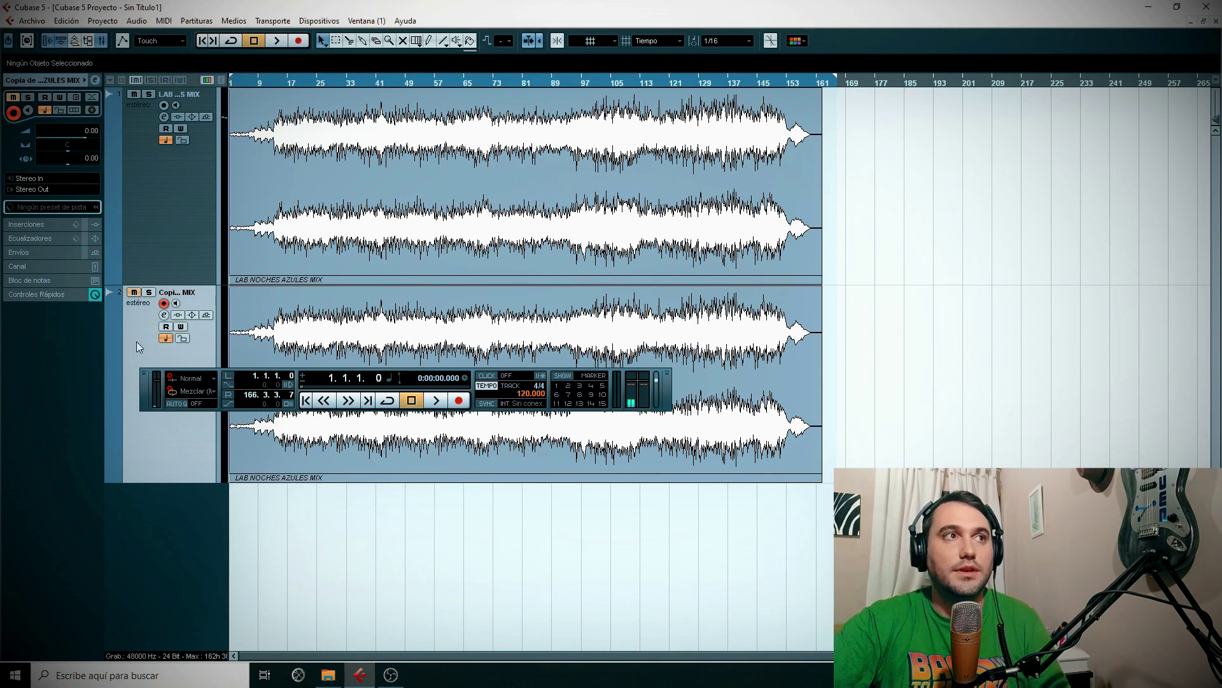
Load LinMB Stereo in the first insert slot of the original mix track and close its window.
left_click(163, 208)
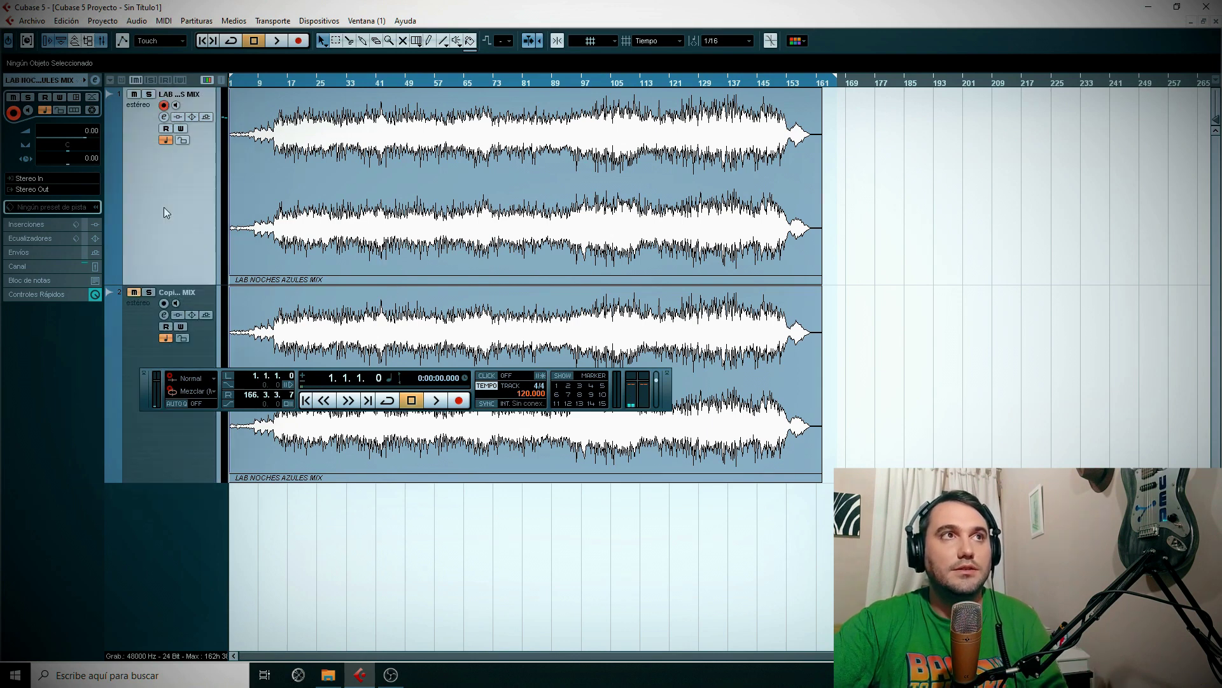
left_click(47, 224)
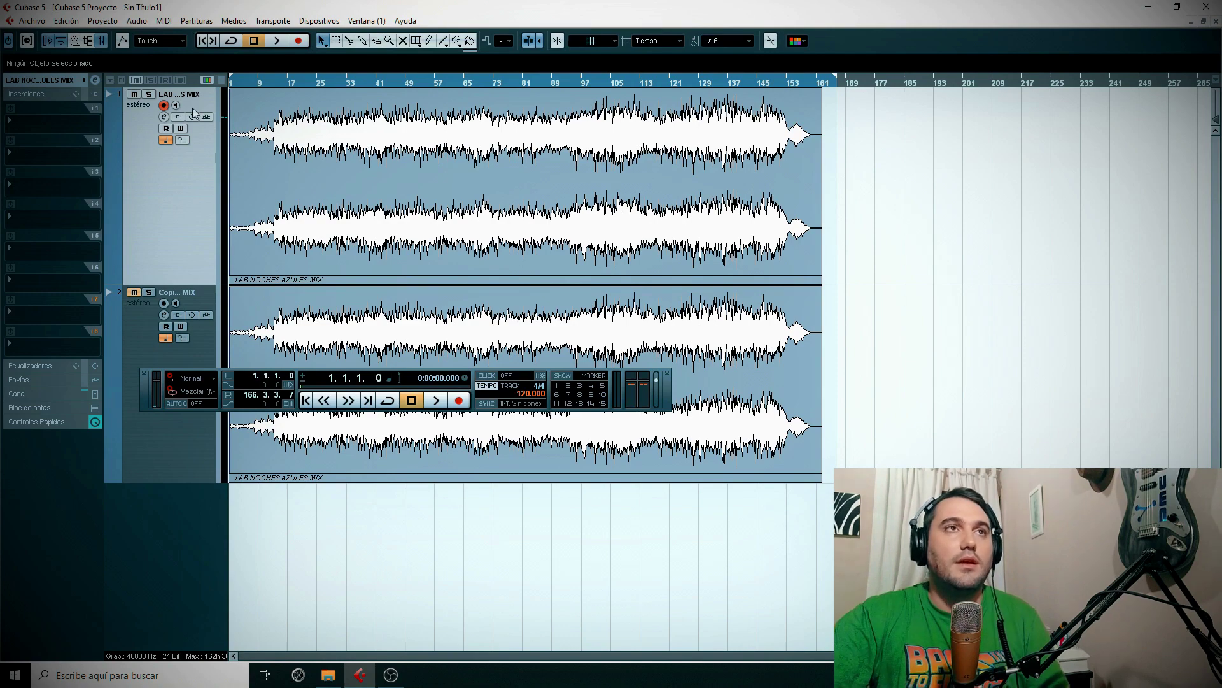
left_click_drag(137, 285, 136, 287)
left_click_drag(1179, 656, 1185, 656)
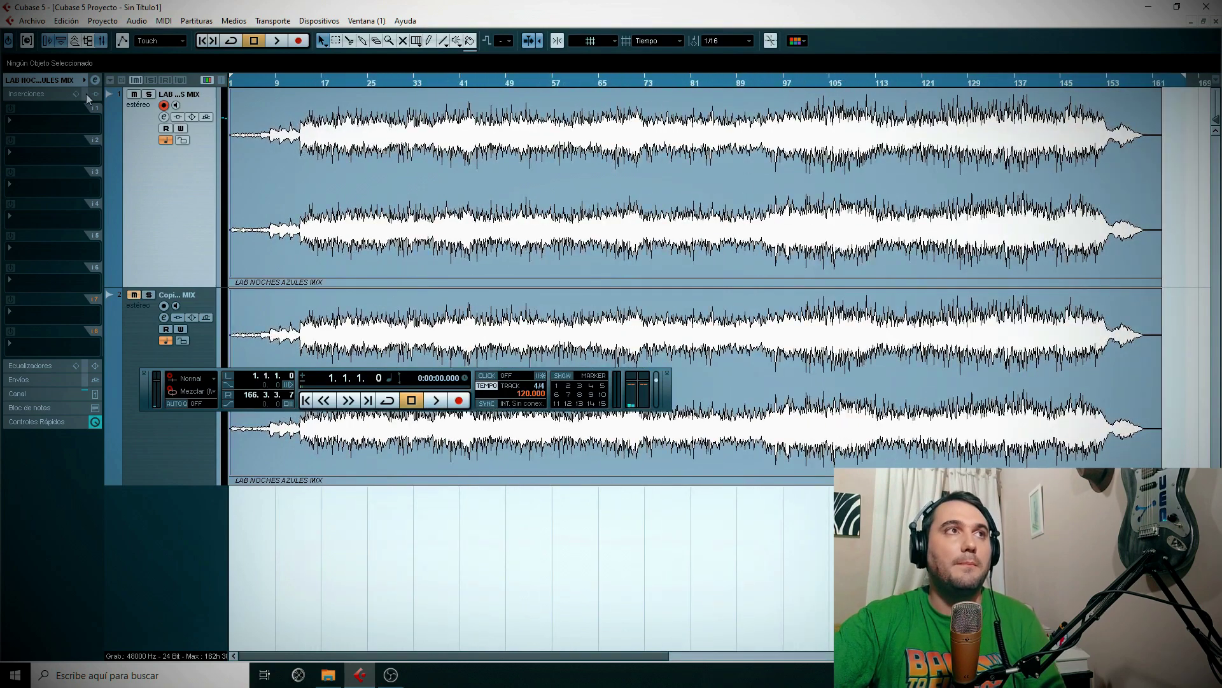
left_click(40, 126)
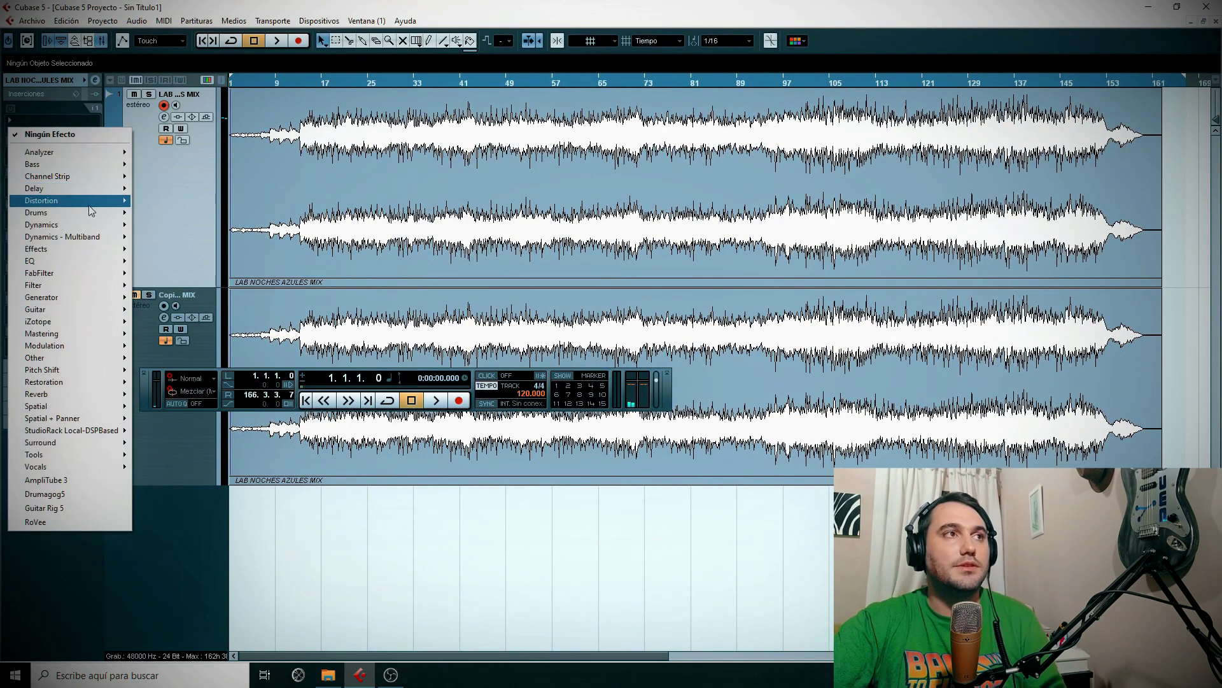
mouse_move(98, 239)
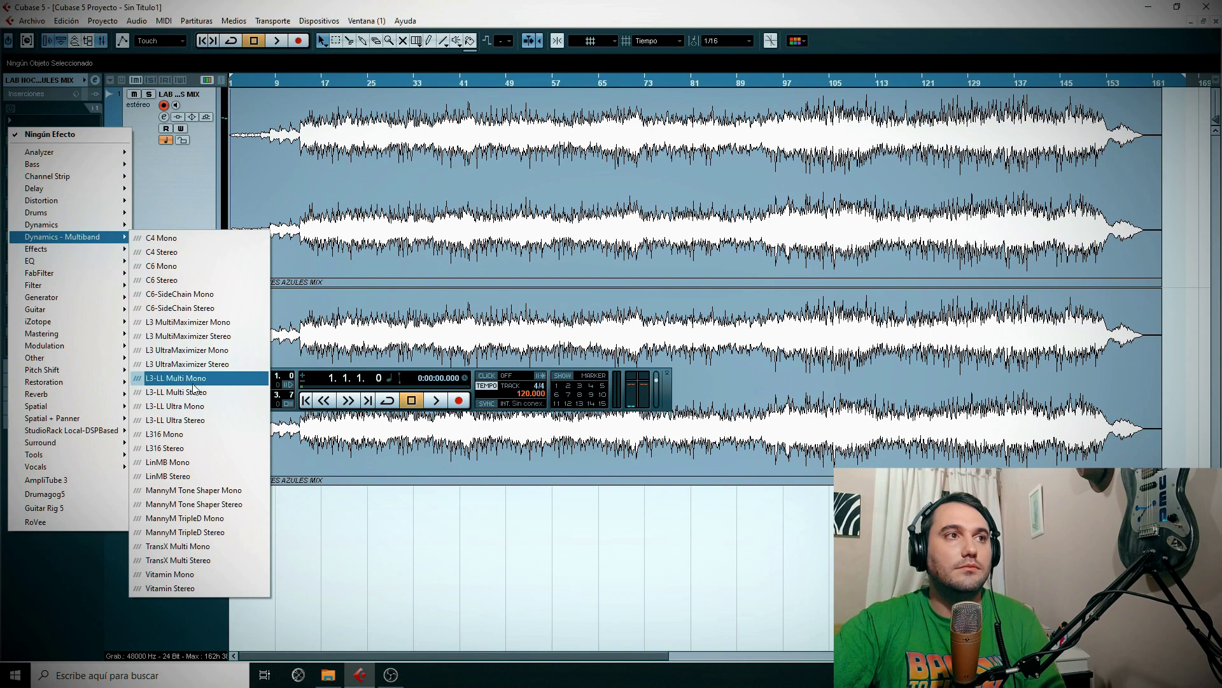
left_click(201, 477)
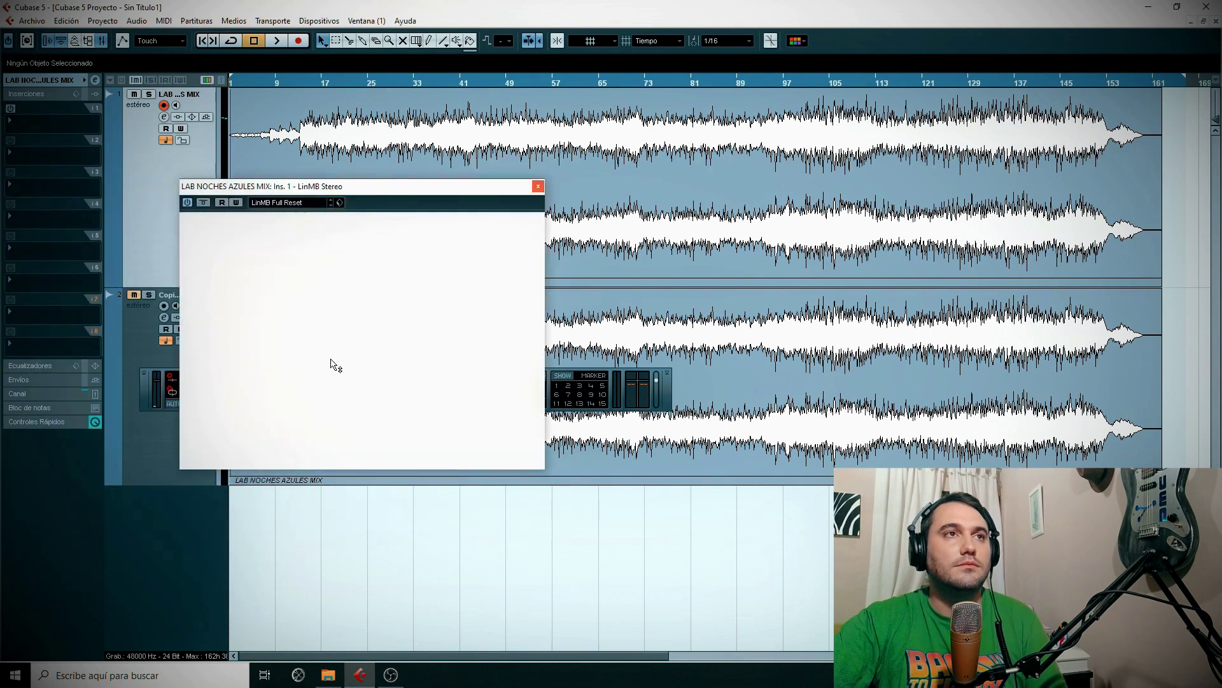
left_click(538, 187)
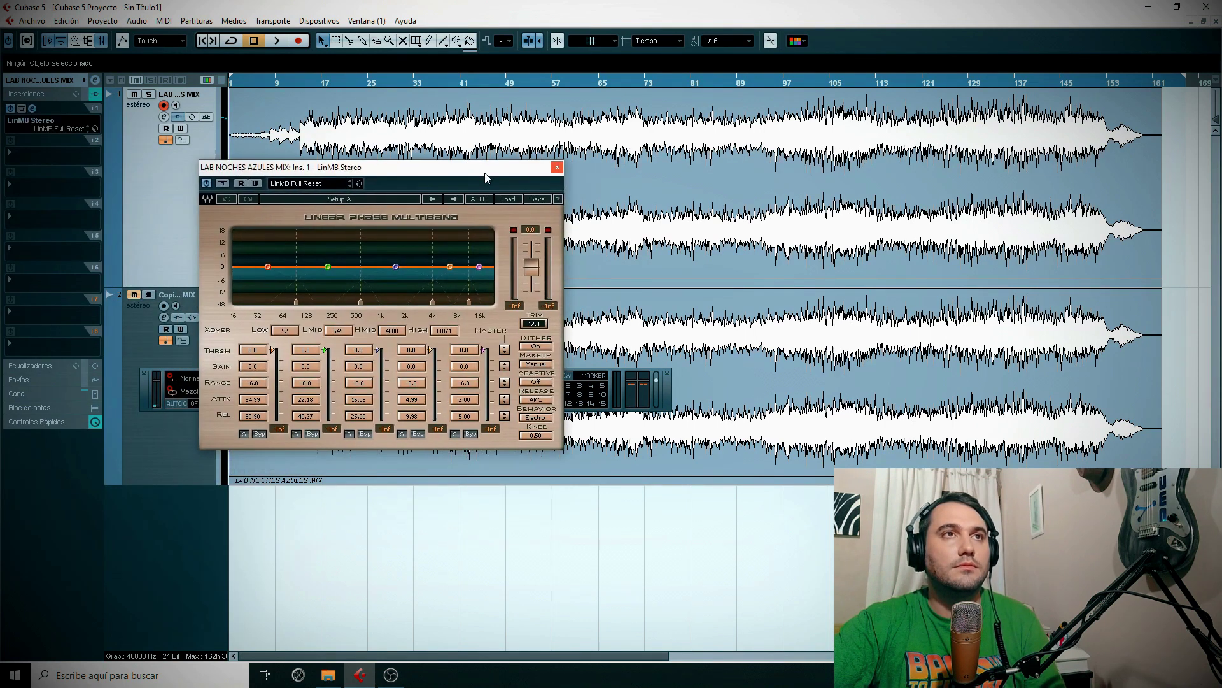
left_click(555, 168)
Load FabFilter Pro-Q 2 in the original track's second insert slot and close its window.
left_click(35, 155)
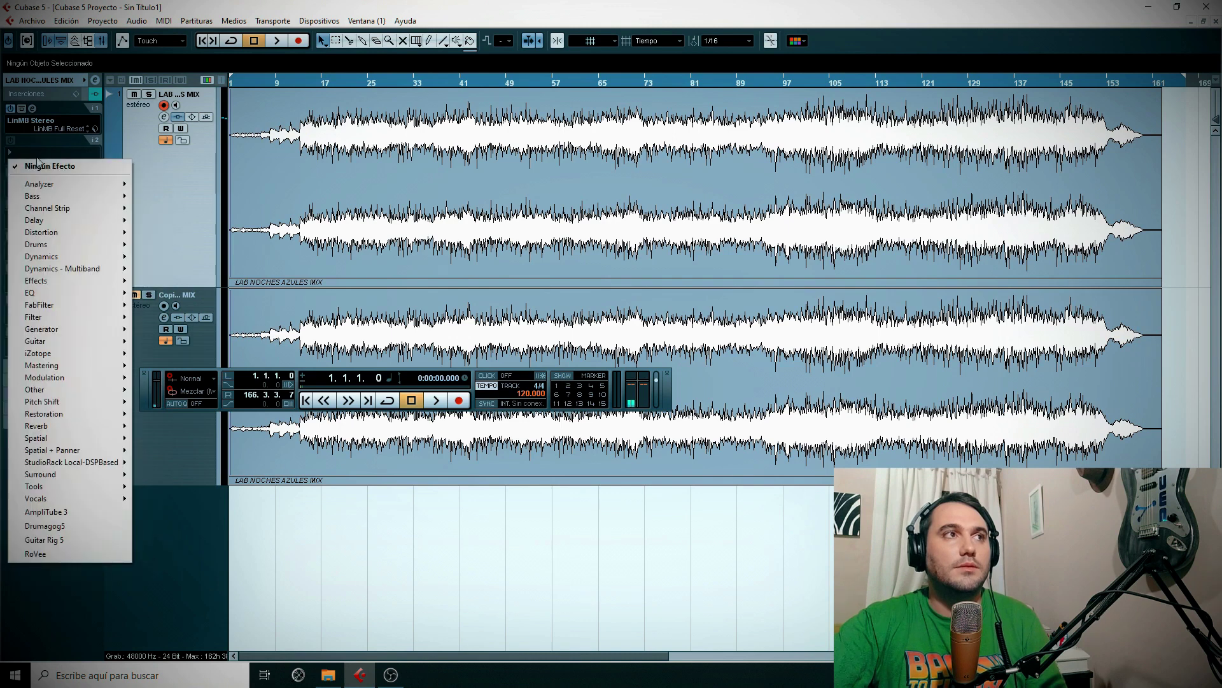
mouse_move(108, 305)
mouse_move(165, 307)
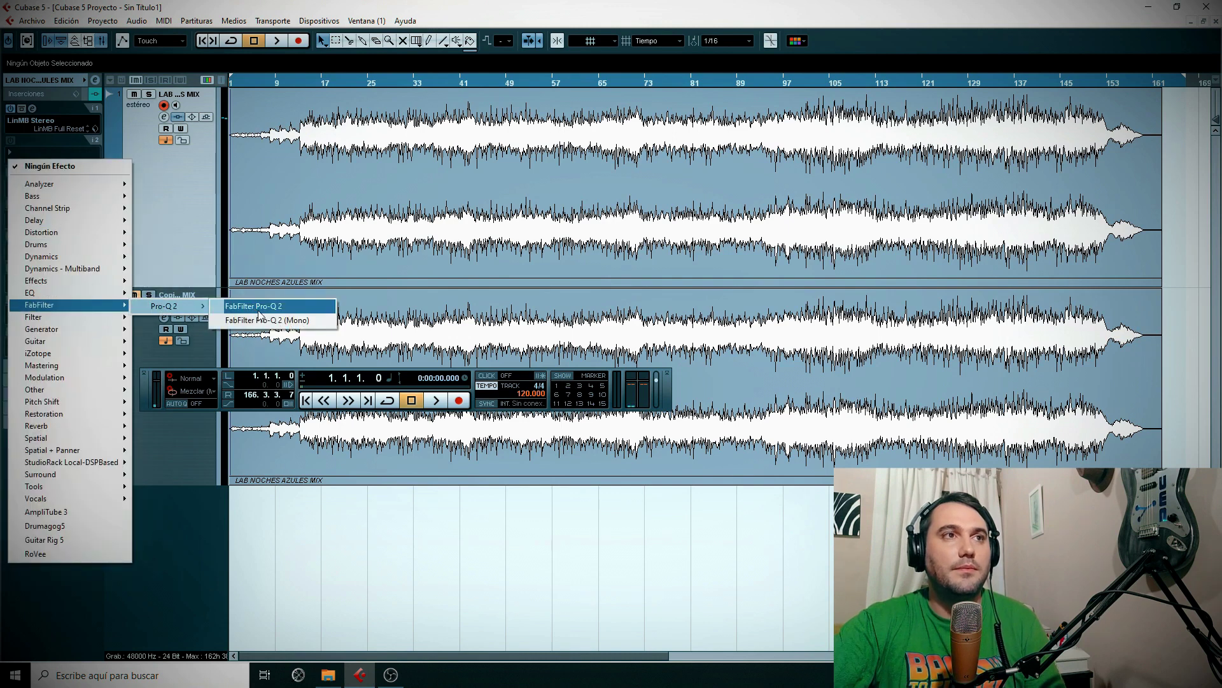
left_click(275, 309)
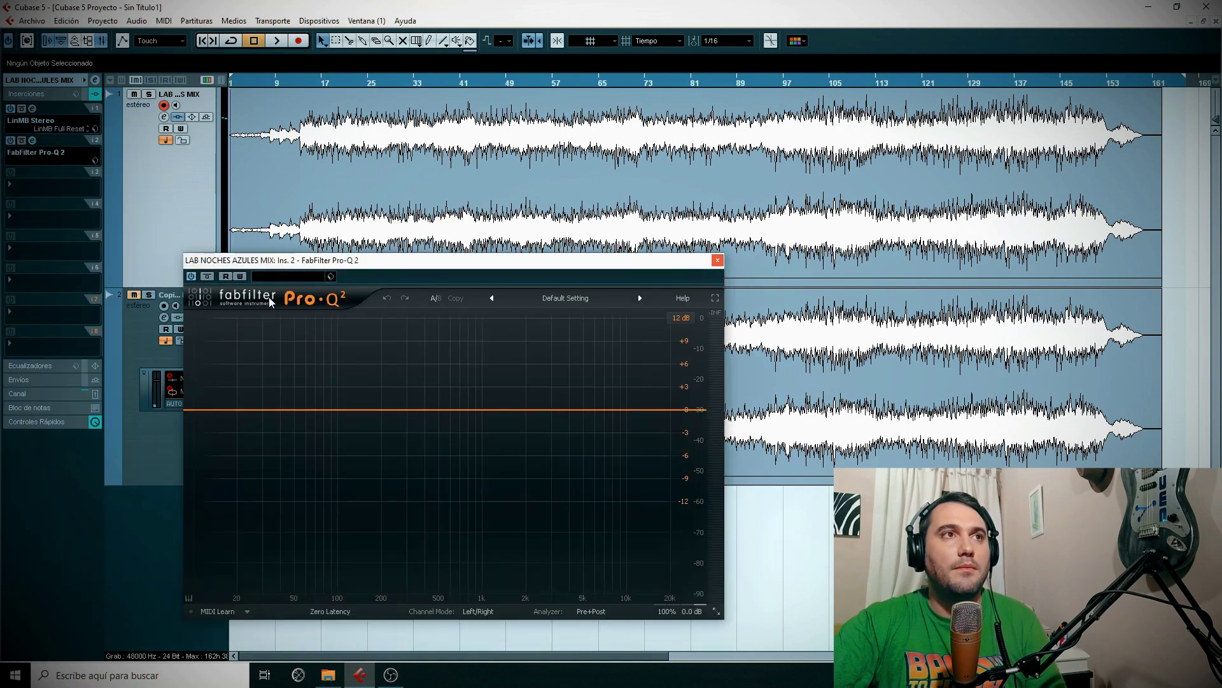
left_click(717, 262)
Load S1 Imager Stereo in the original track's third insert slot.
left_click(48, 185)
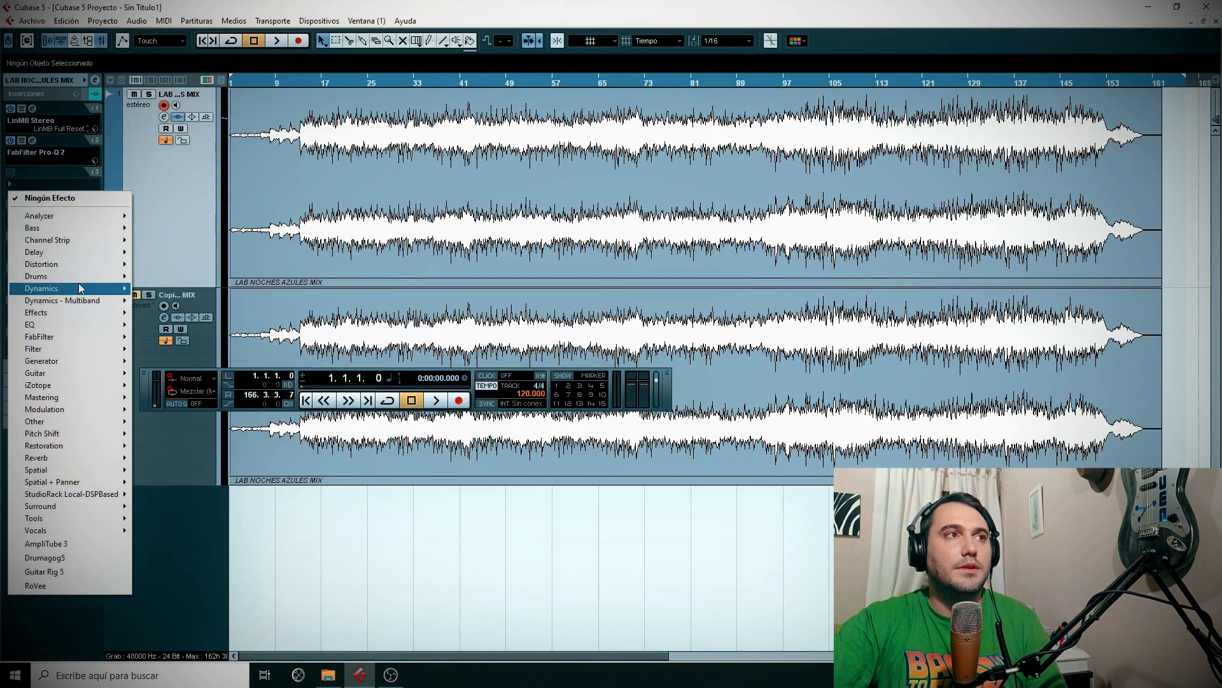
mouse_move(81, 289)
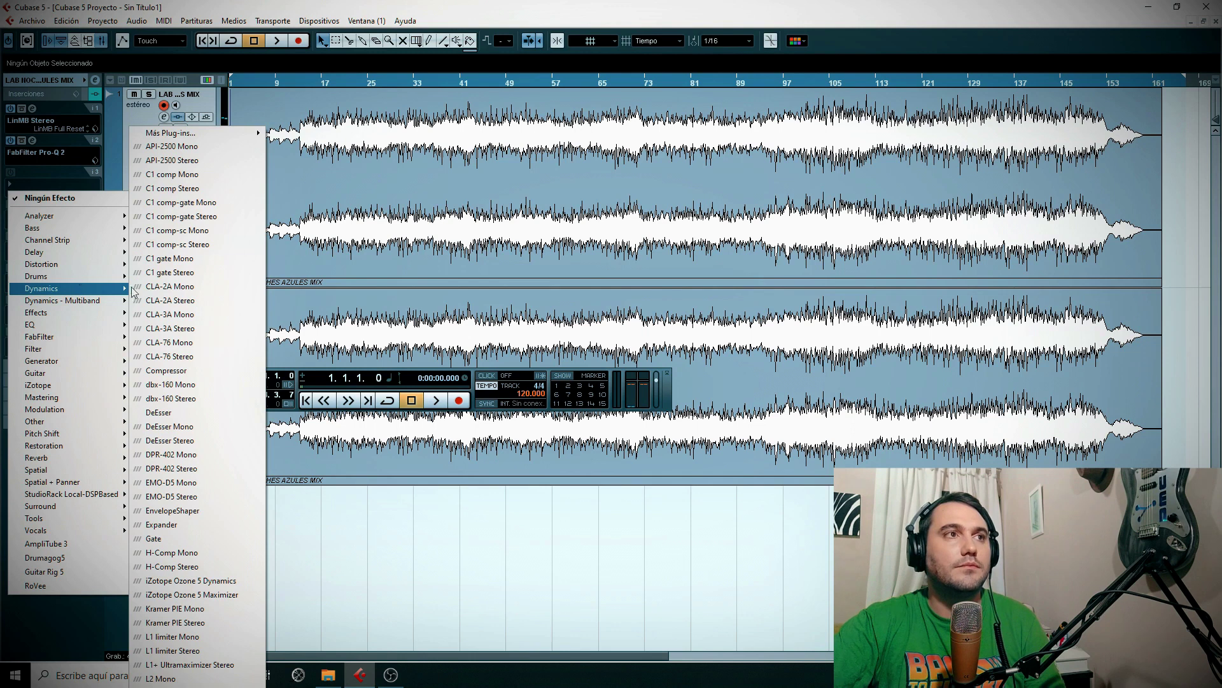
mouse_move(105, 483)
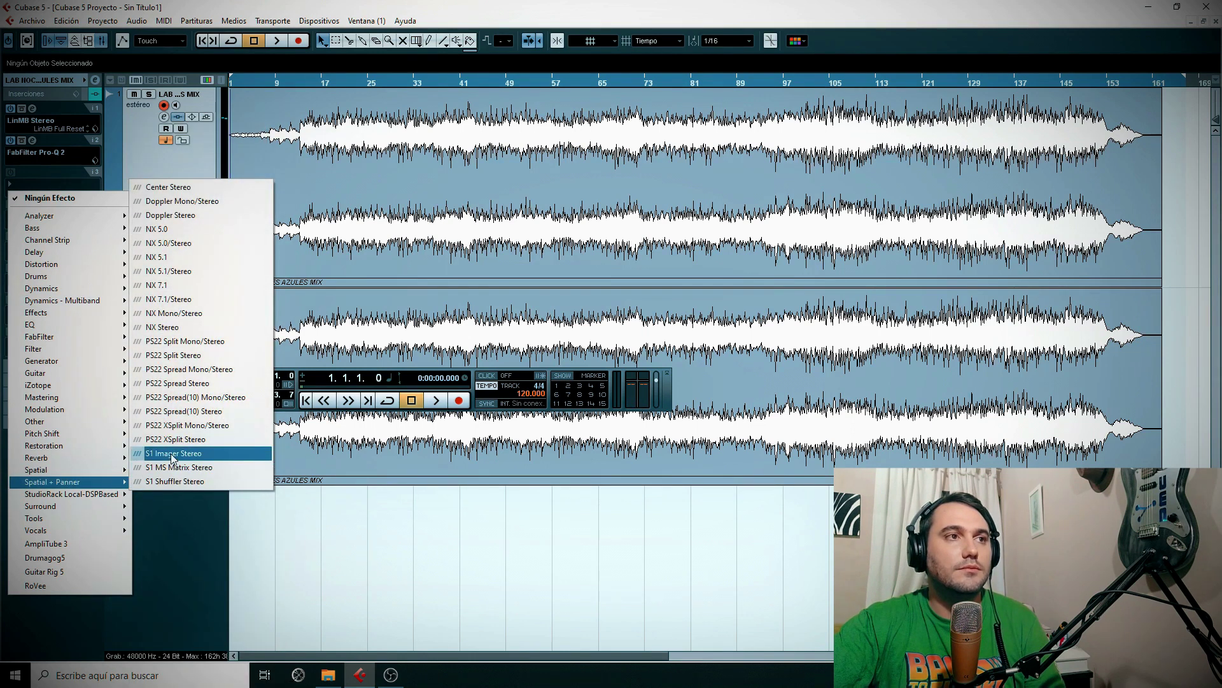
left_click(167, 454)
left_click_drag(273, 159, 250, 139)
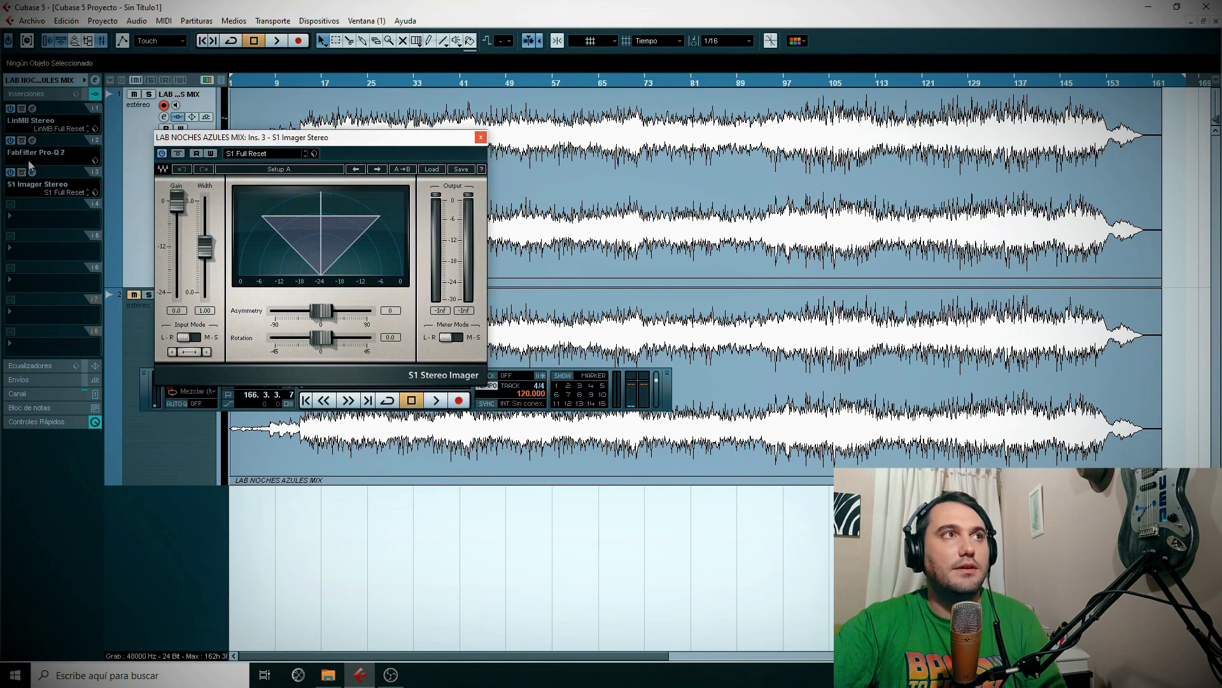
Load Kramer Tape Stereo in the original track's fourth insert slot and close its window.
left_click(39, 217)
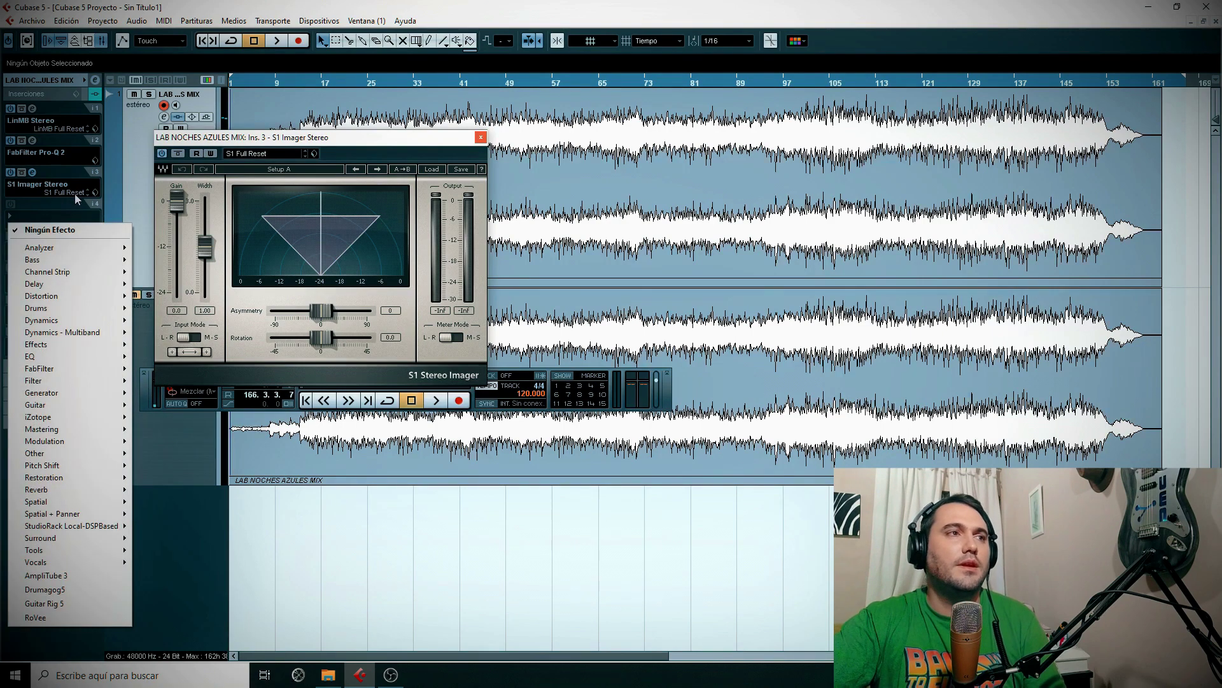
mouse_move(98, 322)
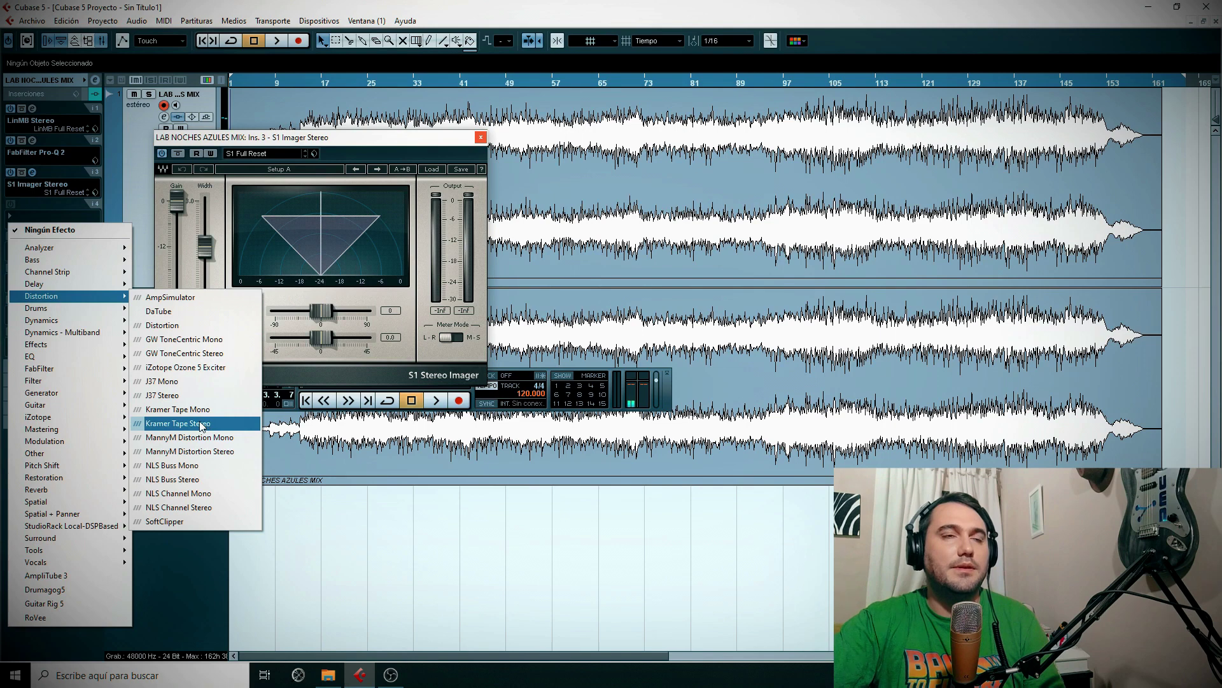
left_click(208, 423)
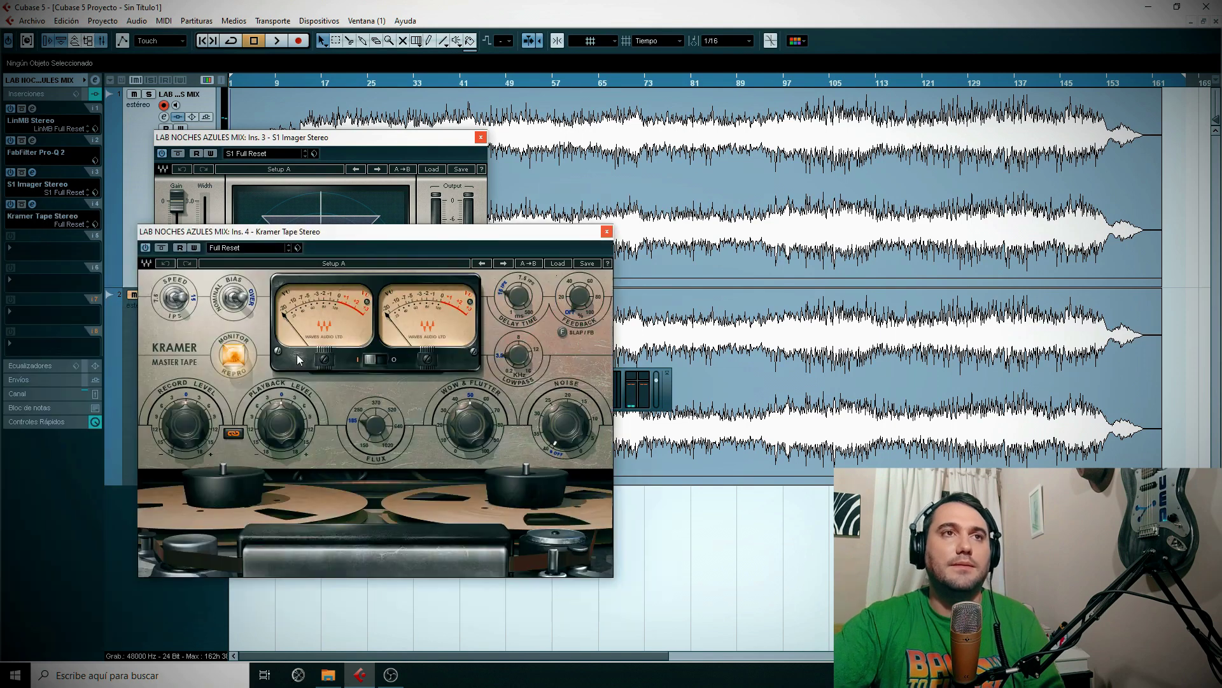
left_click(607, 232)
Load Saphira Stereo in the original track's fifth insert slot and close the open plug-in windows.
left_click(28, 256)
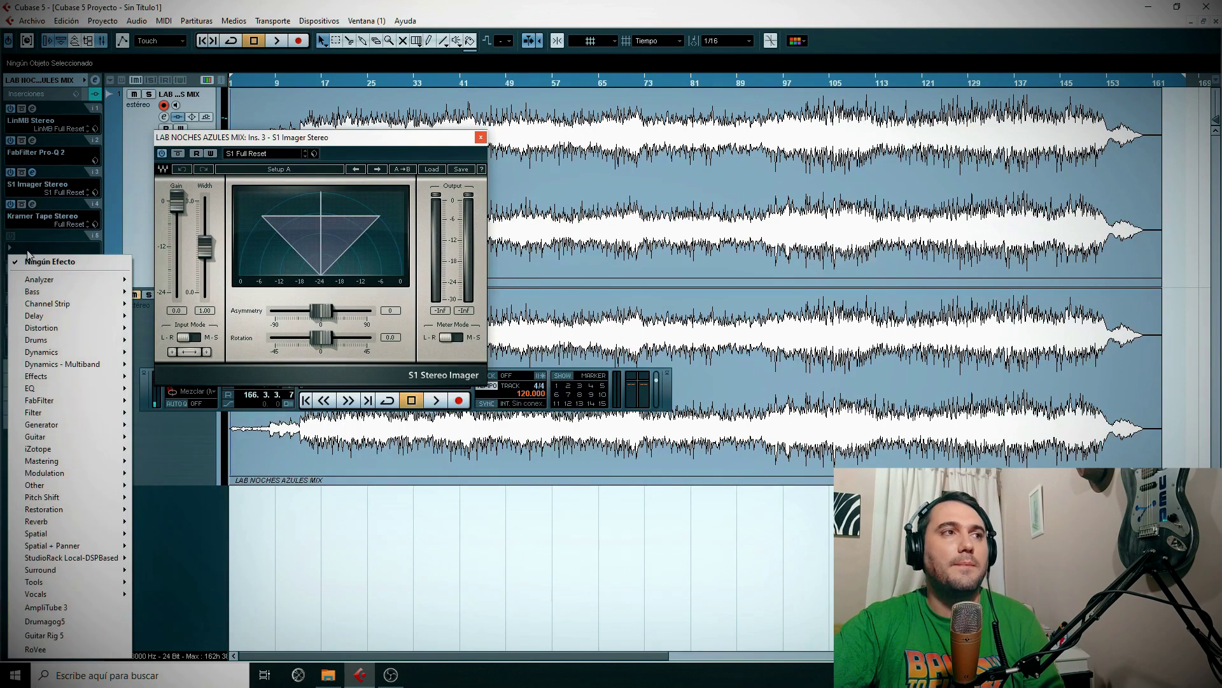
mouse_move(123, 464)
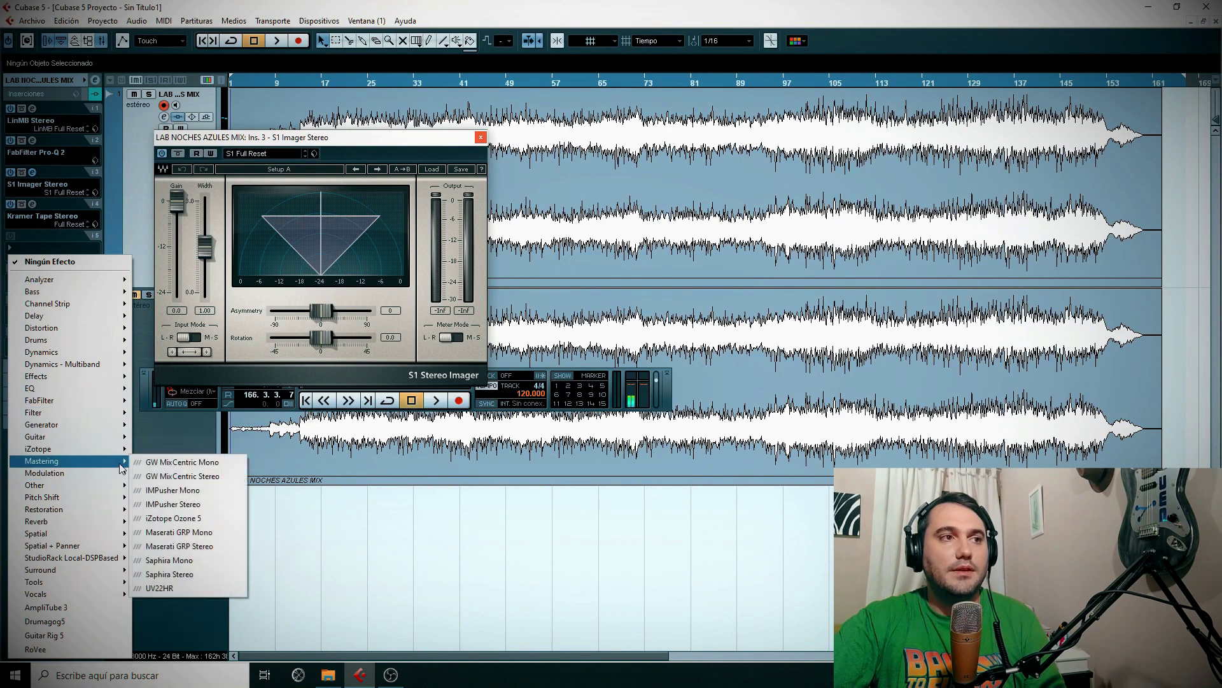
left_click(191, 575)
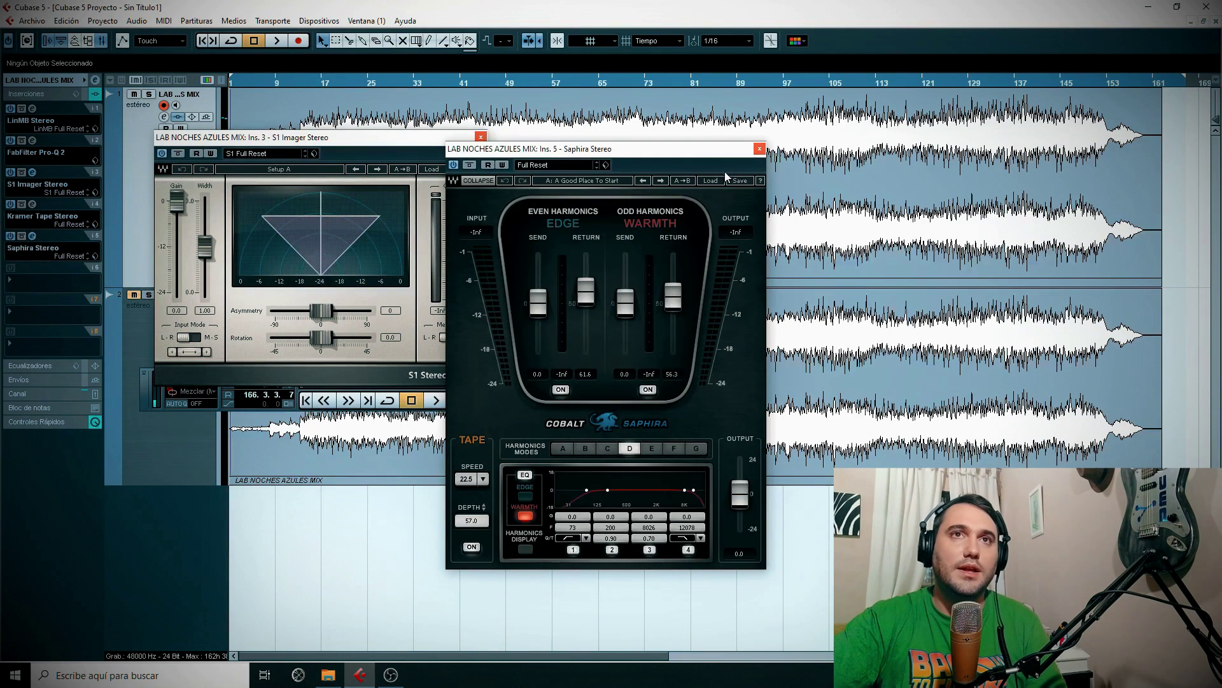
left_click(759, 148)
left_click(482, 139)
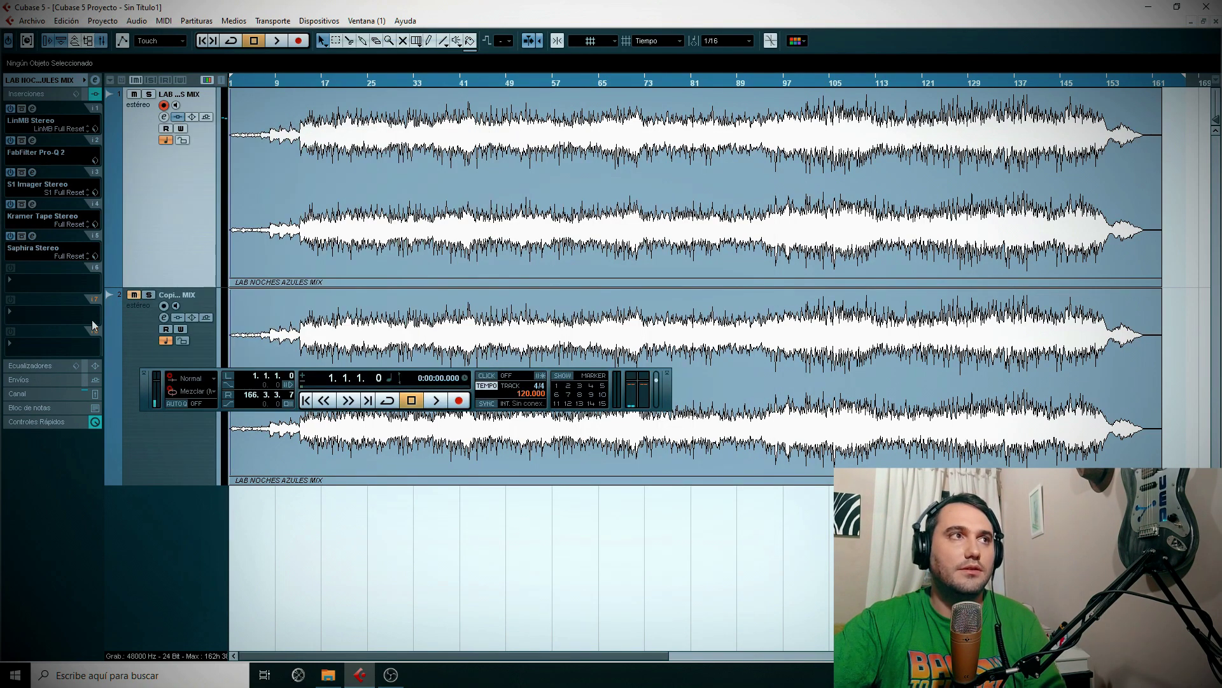
Load RBass Stereo in the original track's sixth insert slot and close its window.
left_click(35, 282)
mouse_move(92, 299)
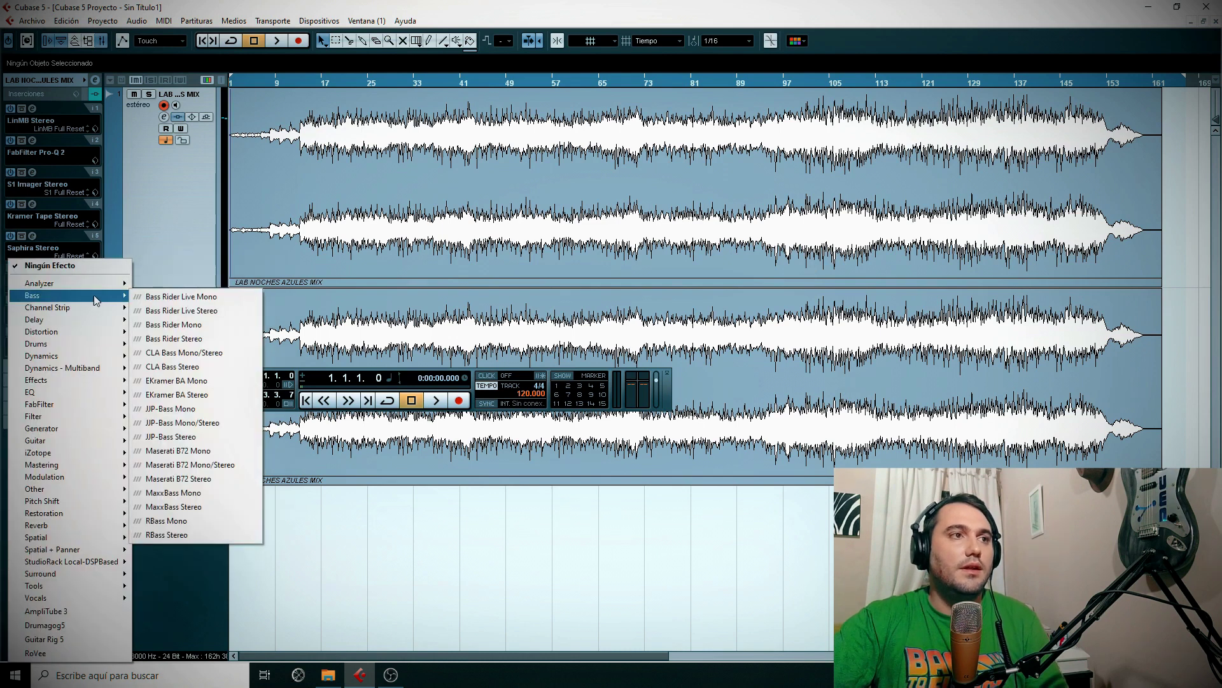
left_click(185, 540)
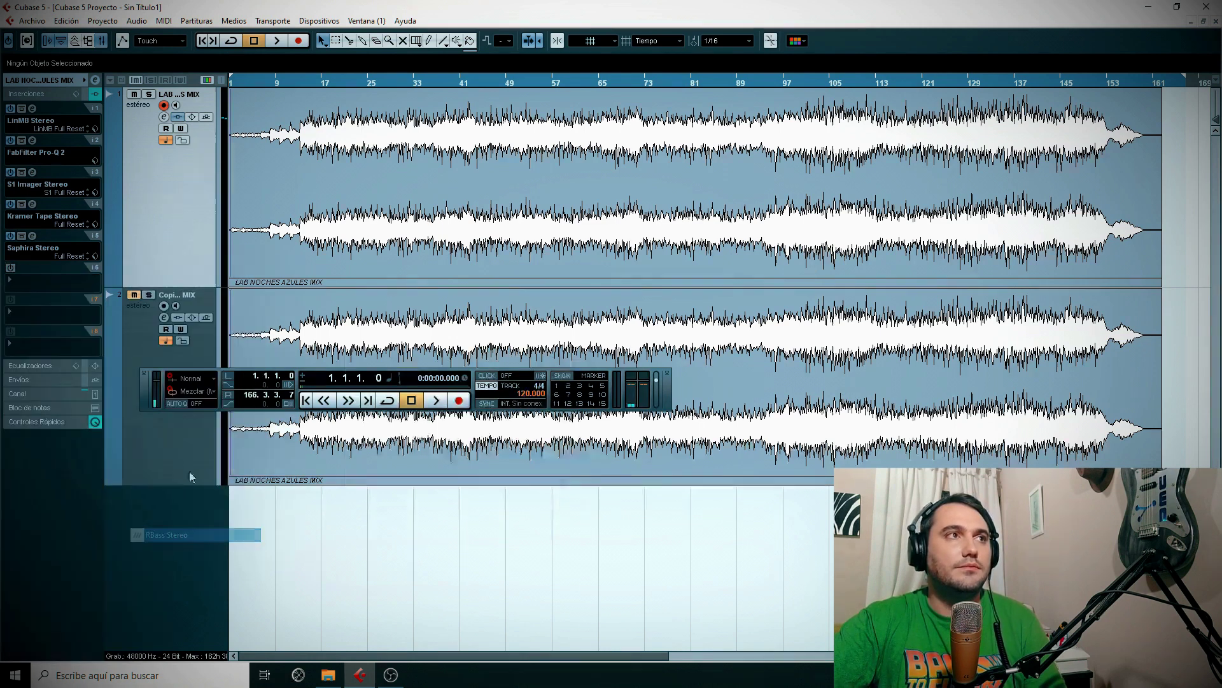
left_click(564, 318)
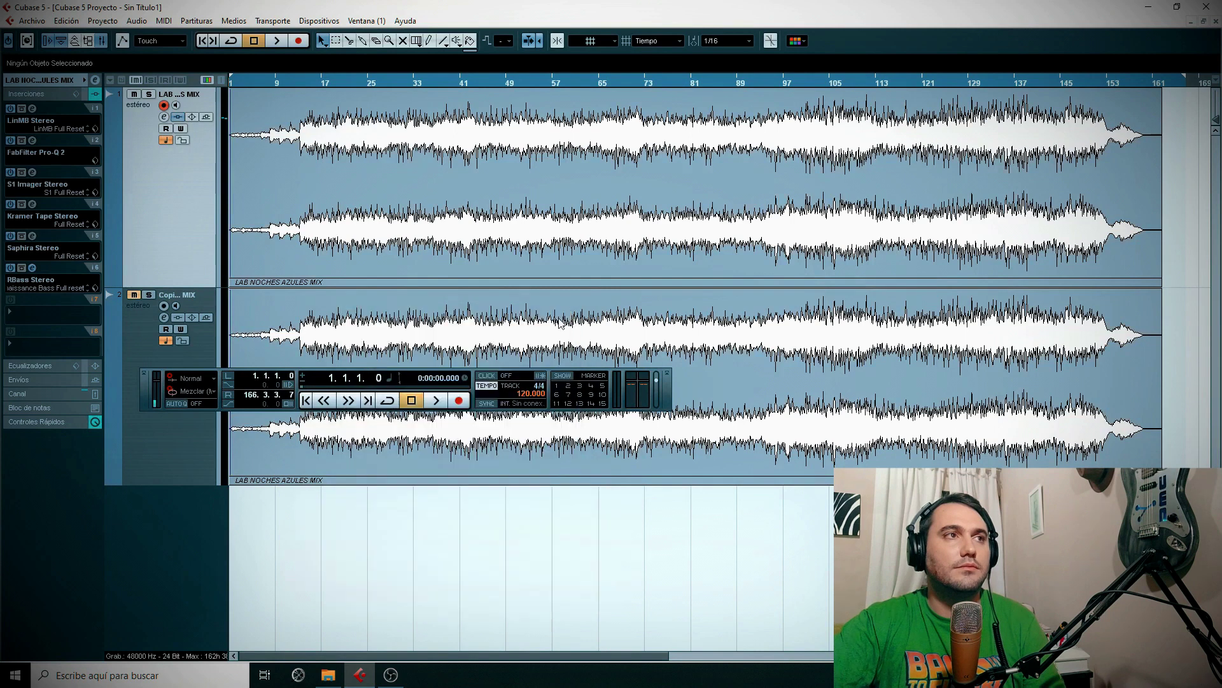
Load L2 Stereo in the original track's eighth insert slot and close its window.
left_click(39, 349)
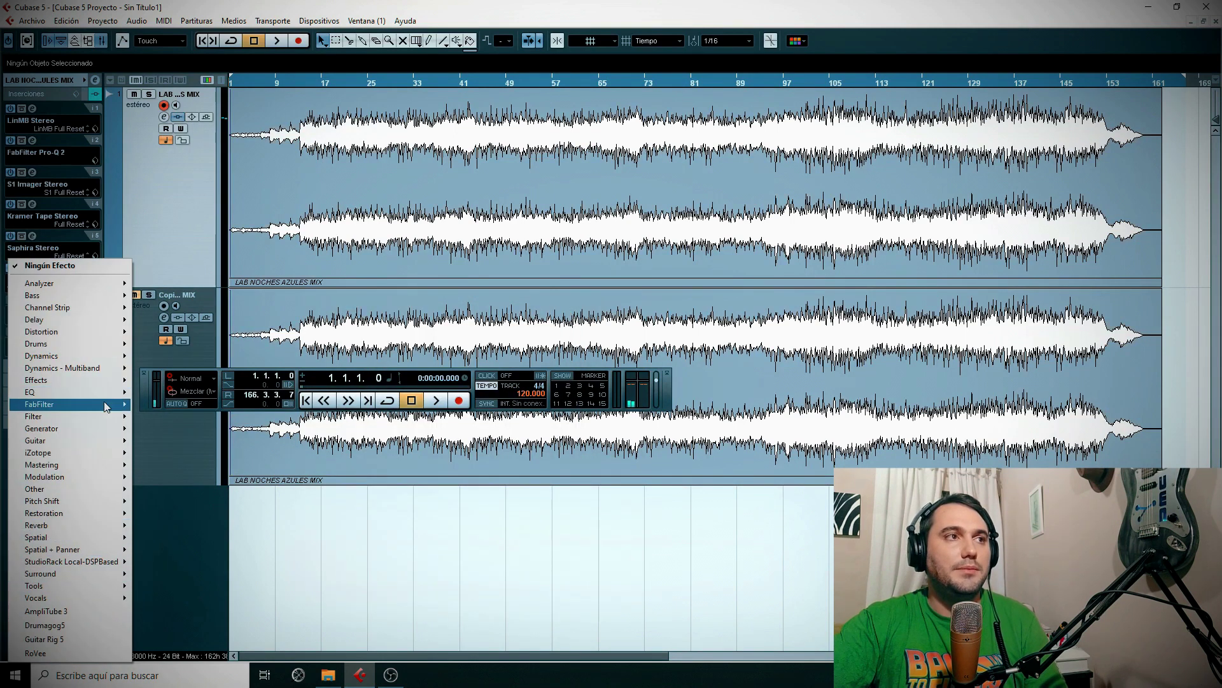
mouse_move(116, 361)
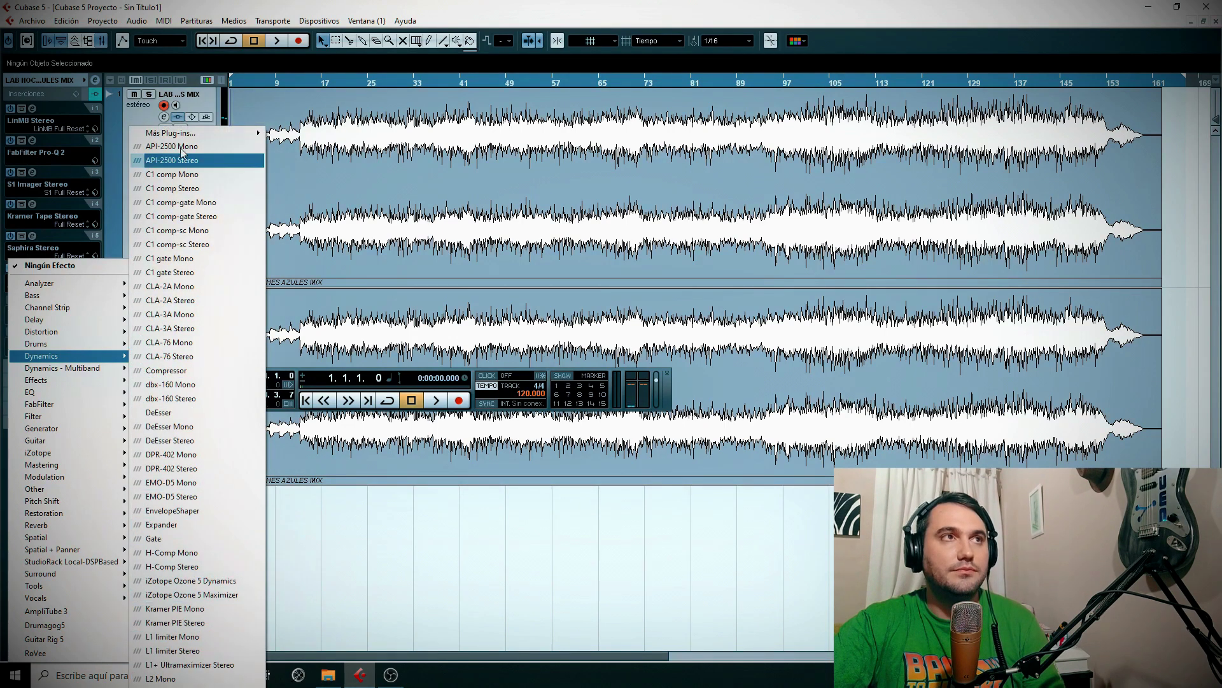
mouse_move(204, 132)
left_click(291, 135)
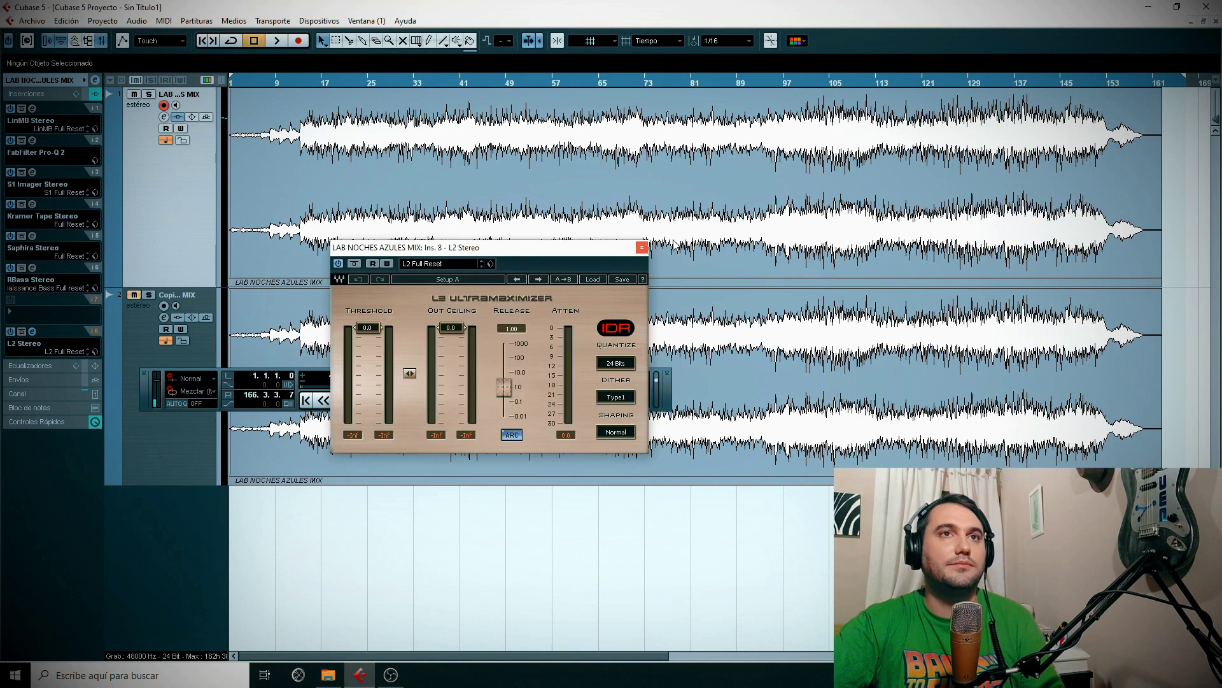
left_click(653, 243)
Switch off the original track's L2, RBass, Saphira, Kramer Tape, S1 Imager and FabFilter Pro-Q 2 inserts, leaving only LinMB on.
left_click(23, 339)
left_click(1, 271)
left_click(10, 331)
left_click(10, 268)
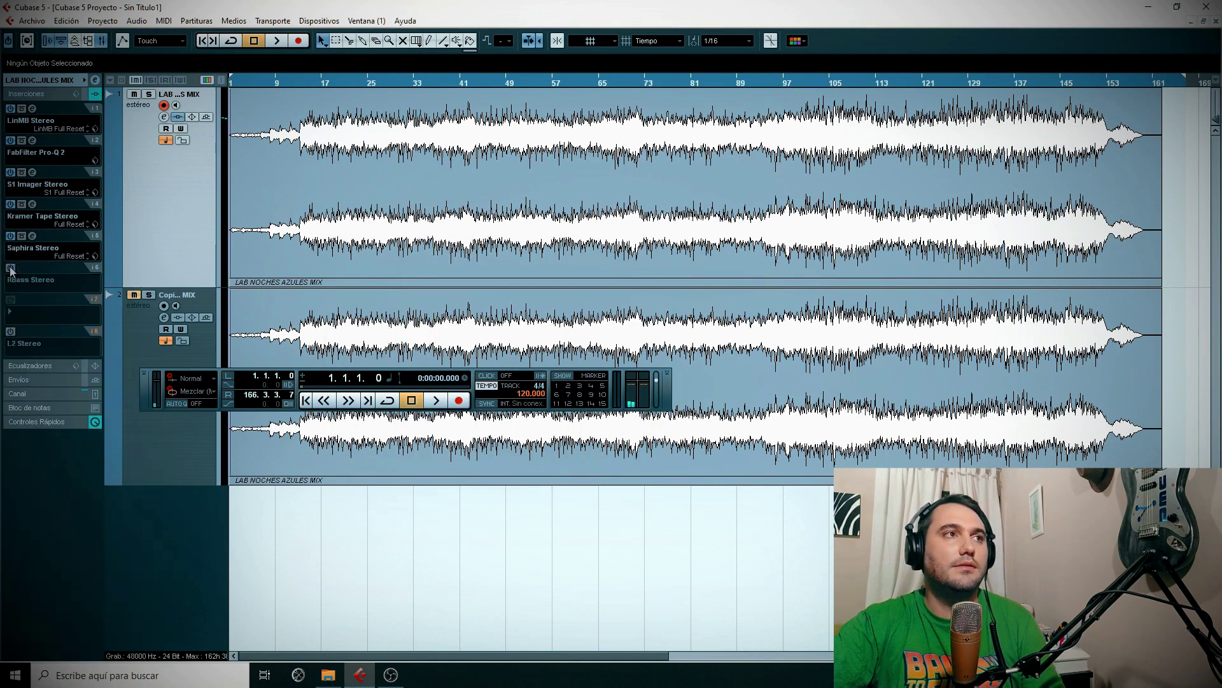
left_click(10, 235)
left_click(10, 204)
left_click(11, 172)
left_click(10, 140)
Open the LinMB editor, place it clear of the track list, and start playback from about bar 13.
left_click_drag(332, 81, 341, 81)
left_click(32, 109)
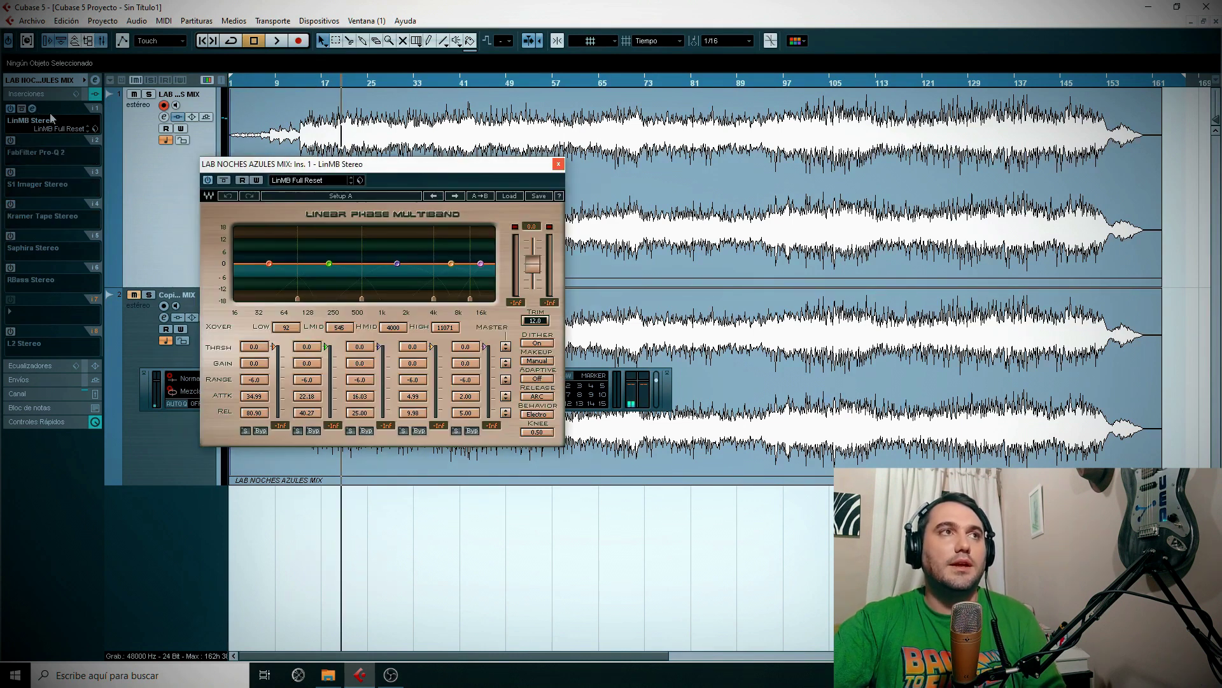
left_click_drag(355, 164, 727, 272)
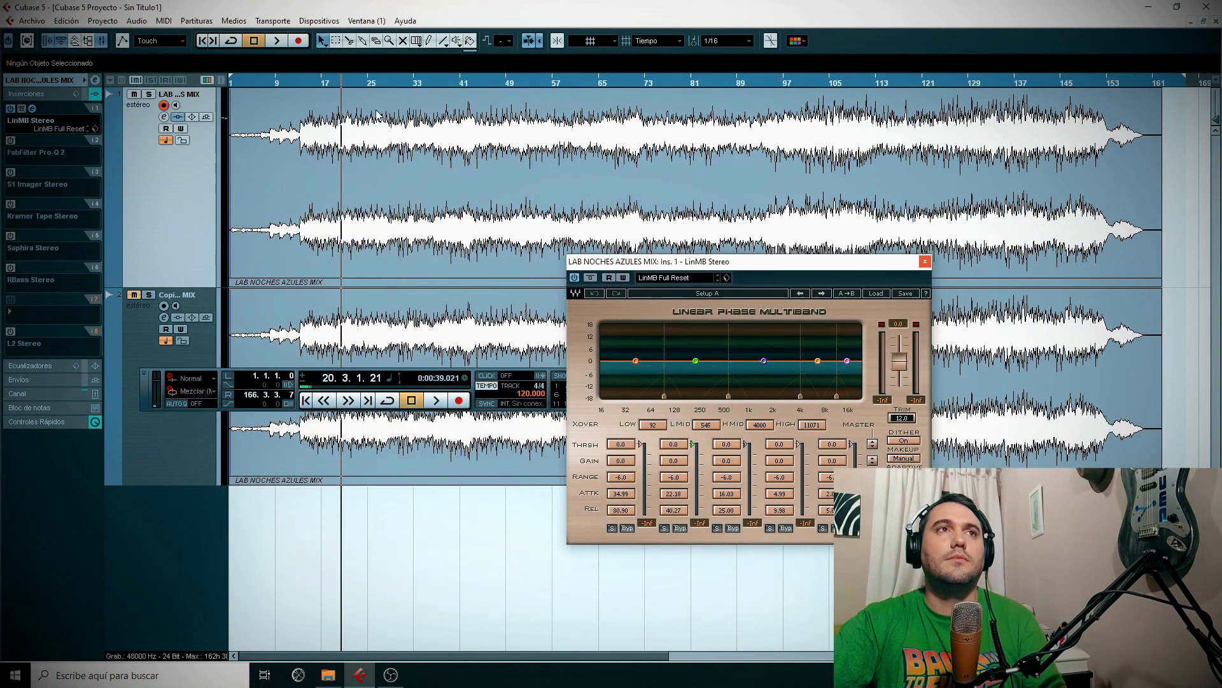
left_click(350, 84)
left_click_drag(357, 84, 587, 82)
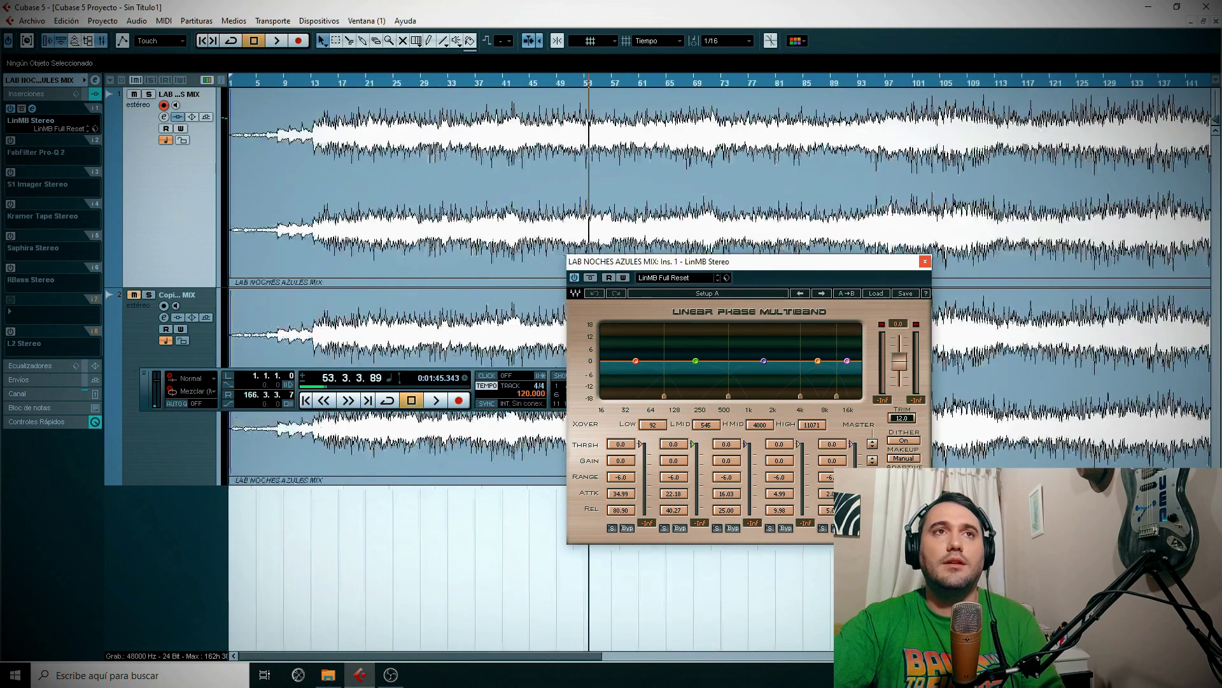
left_click_drag(319, 79, 314, 78)
key("space")
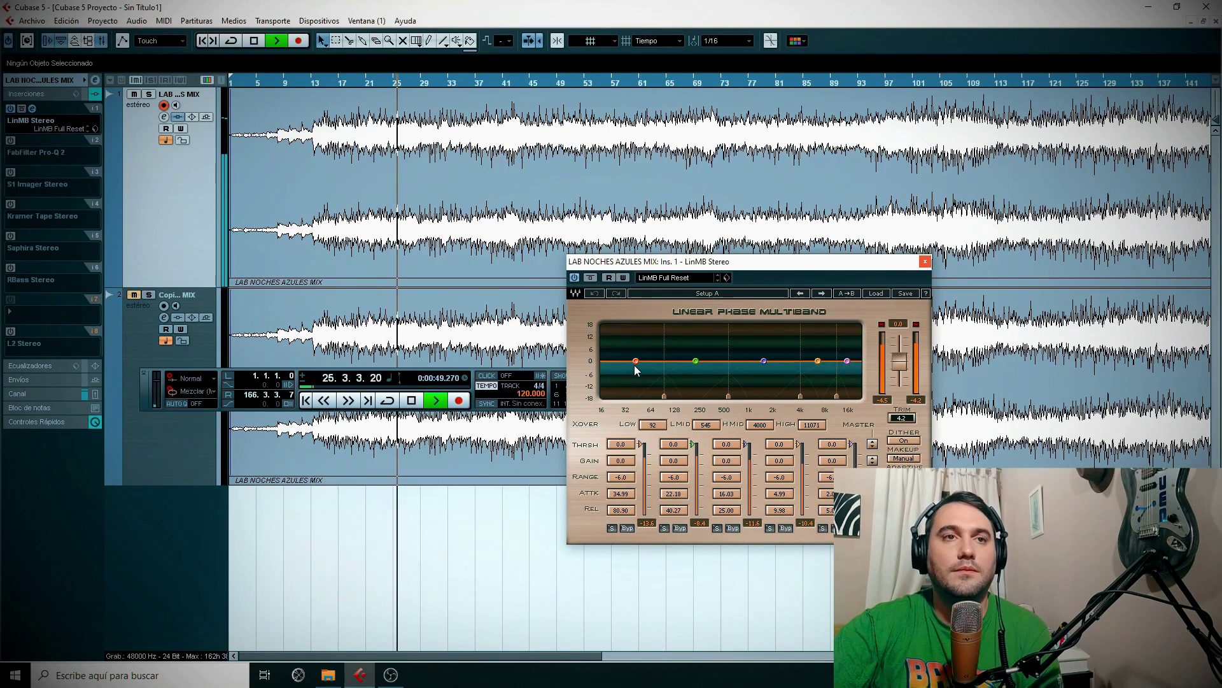
Solo LinMB's low band, set the low crossover to 101 Hz by ear, and unsolo the band.
left_click(611, 528)
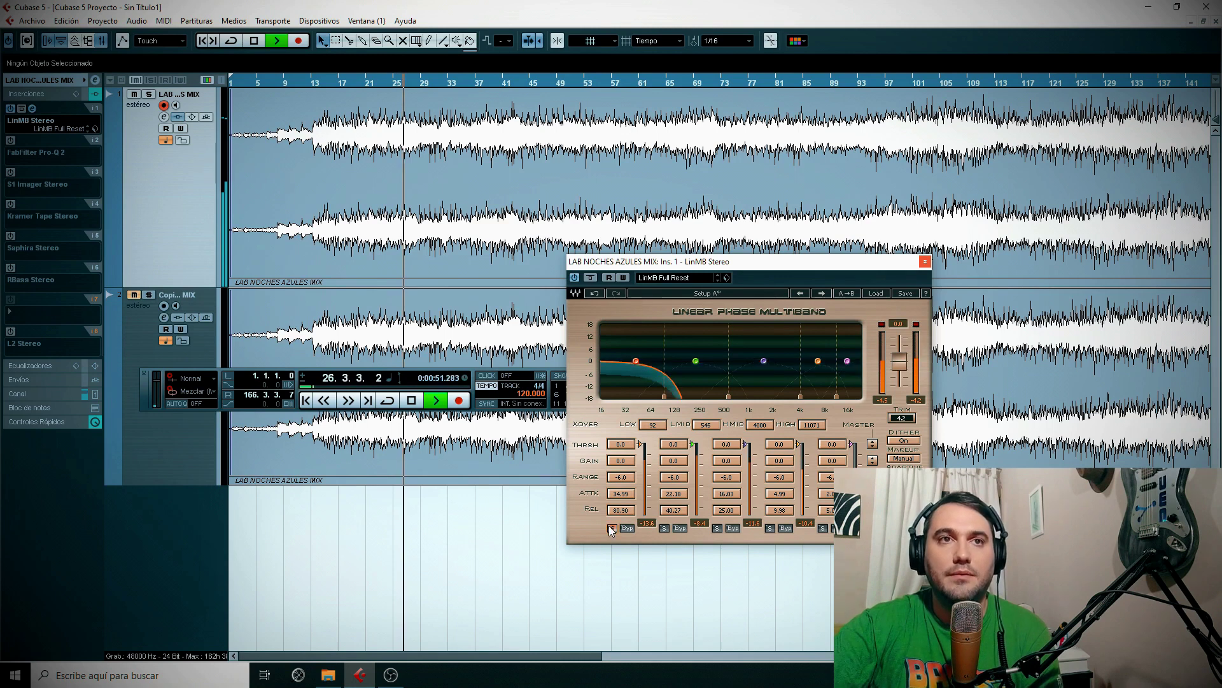
left_click_drag(666, 399, 670, 401)
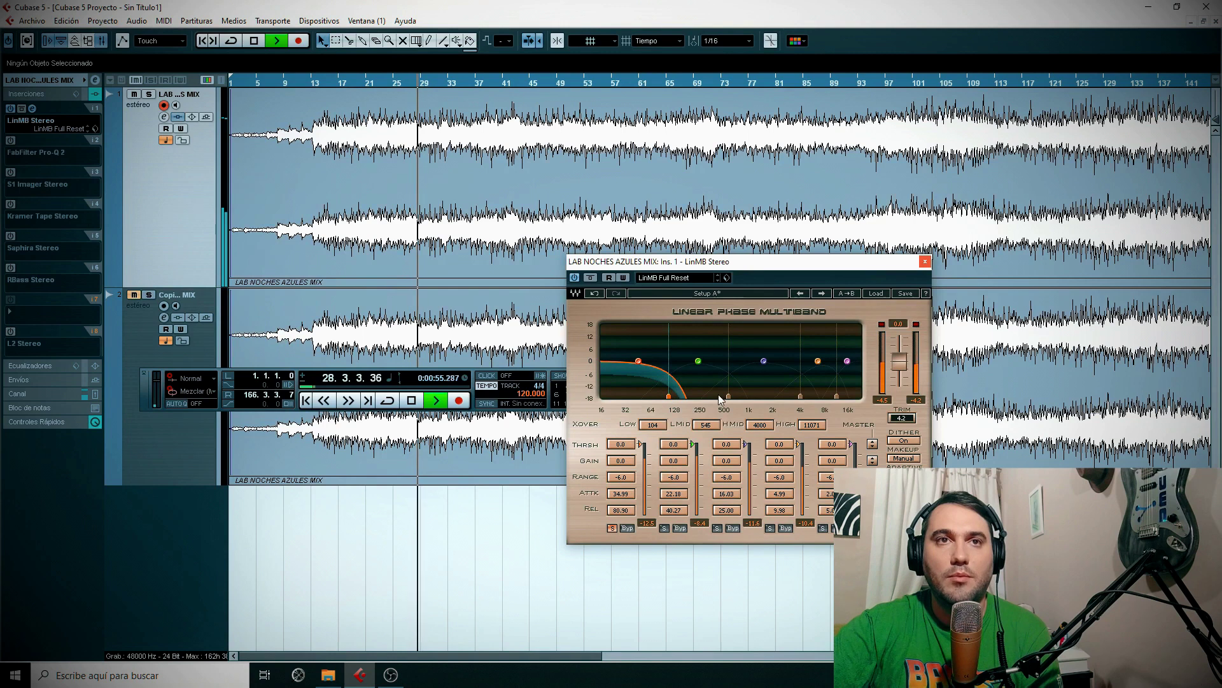
left_click_drag(677, 398, 680, 401)
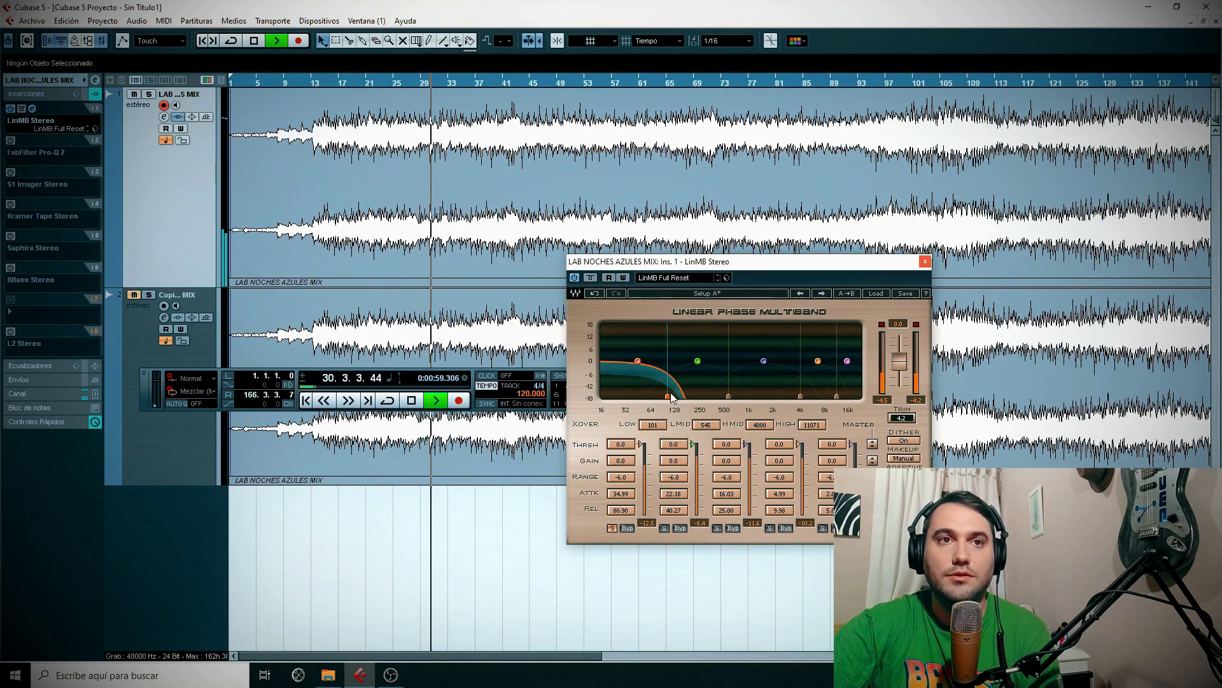
left_click(613, 527)
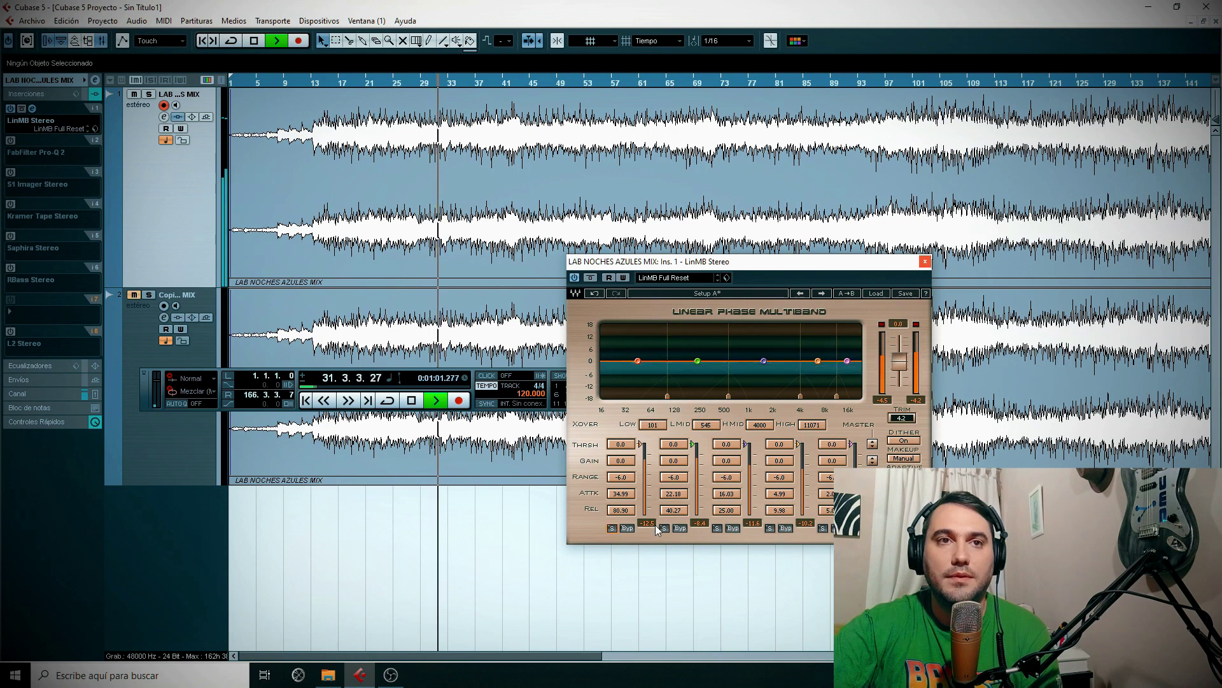
Solo LinMB's second and third bands in turn, setting the low-mid crossover to 587 Hz and the high-mid crossover to 3512 Hz.
left_click(664, 528)
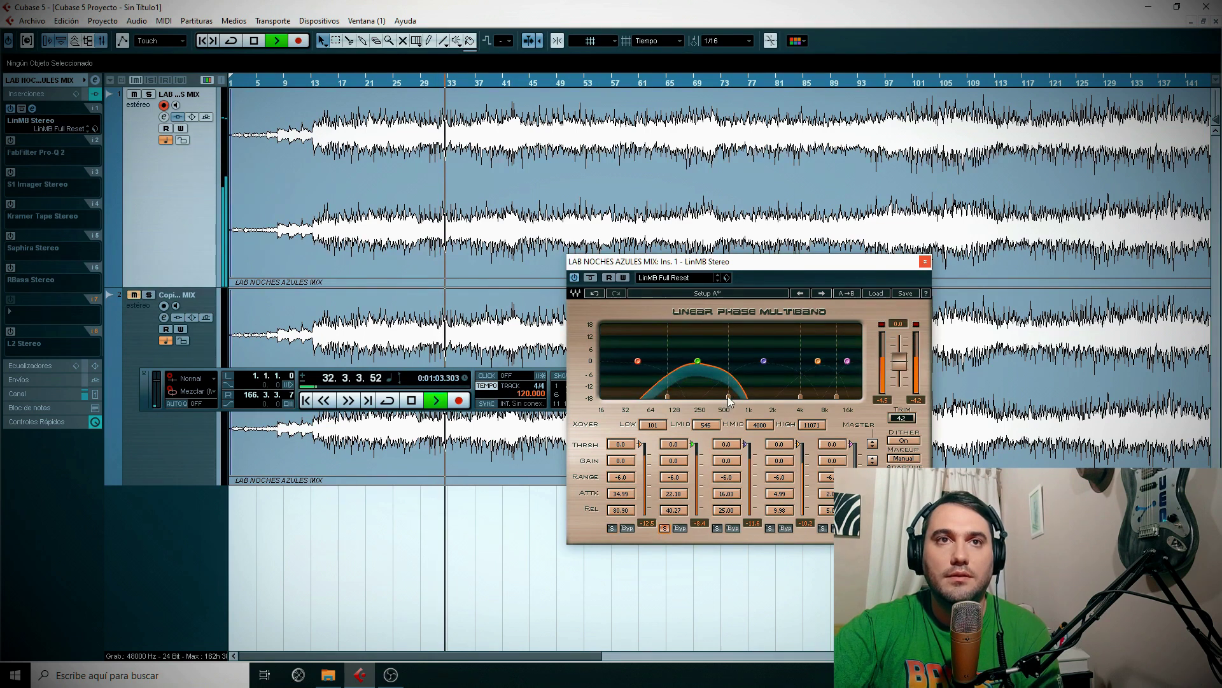
left_click_drag(726, 400, 719, 397)
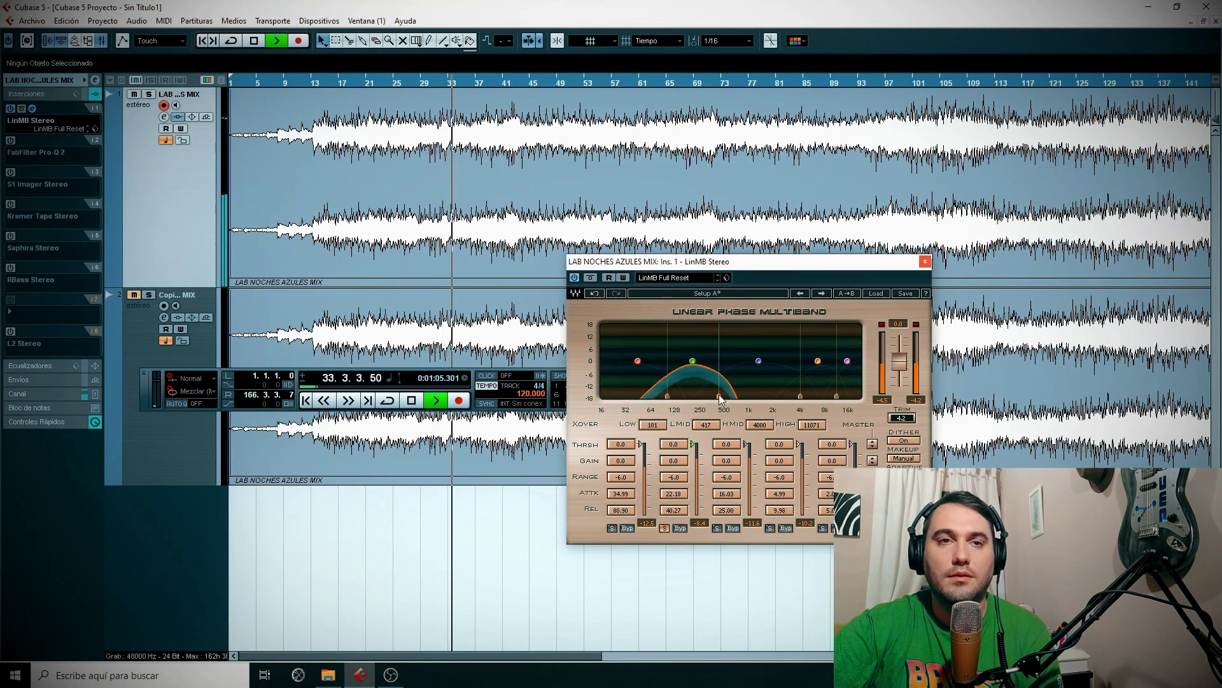
left_click(714, 528)
left_click(664, 528)
left_click_drag(719, 397, 795, 397)
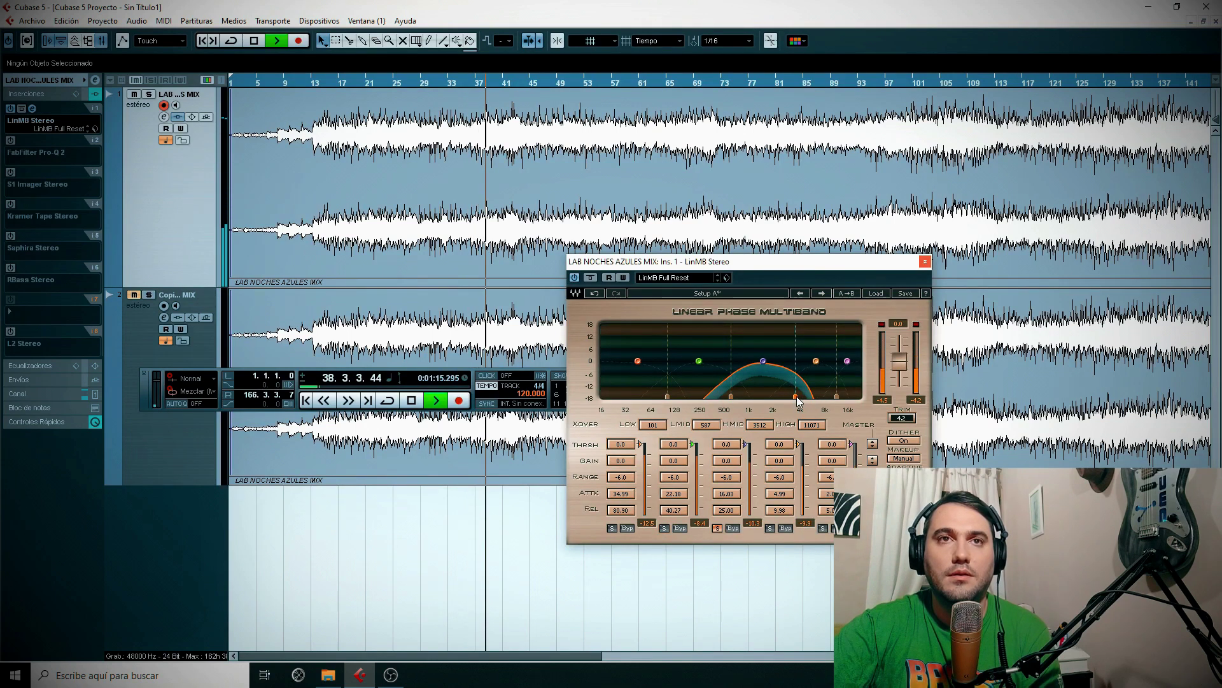
left_click(718, 529)
Solo LinMB's fourth and fifth bands in turn, setting the high-mid crossover to 2996 Hz and the high crossover to 11071 Hz.
left_click(770, 528)
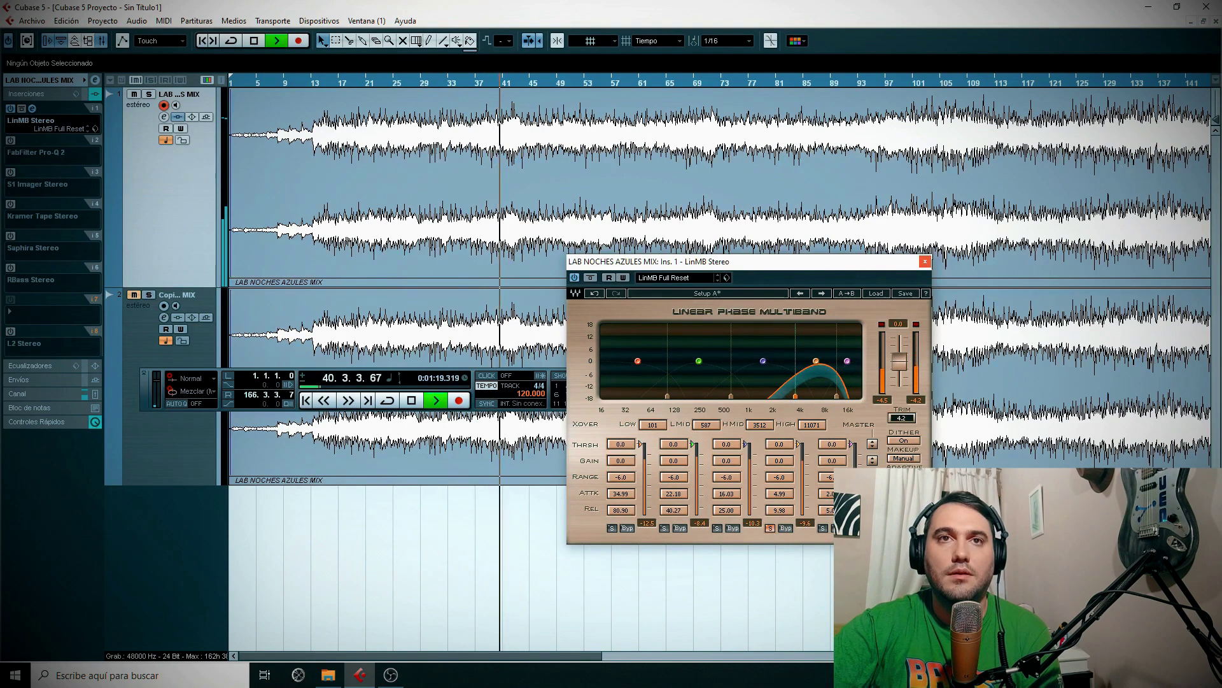
left_click_drag(795, 397, 834, 396)
left_click(768, 530)
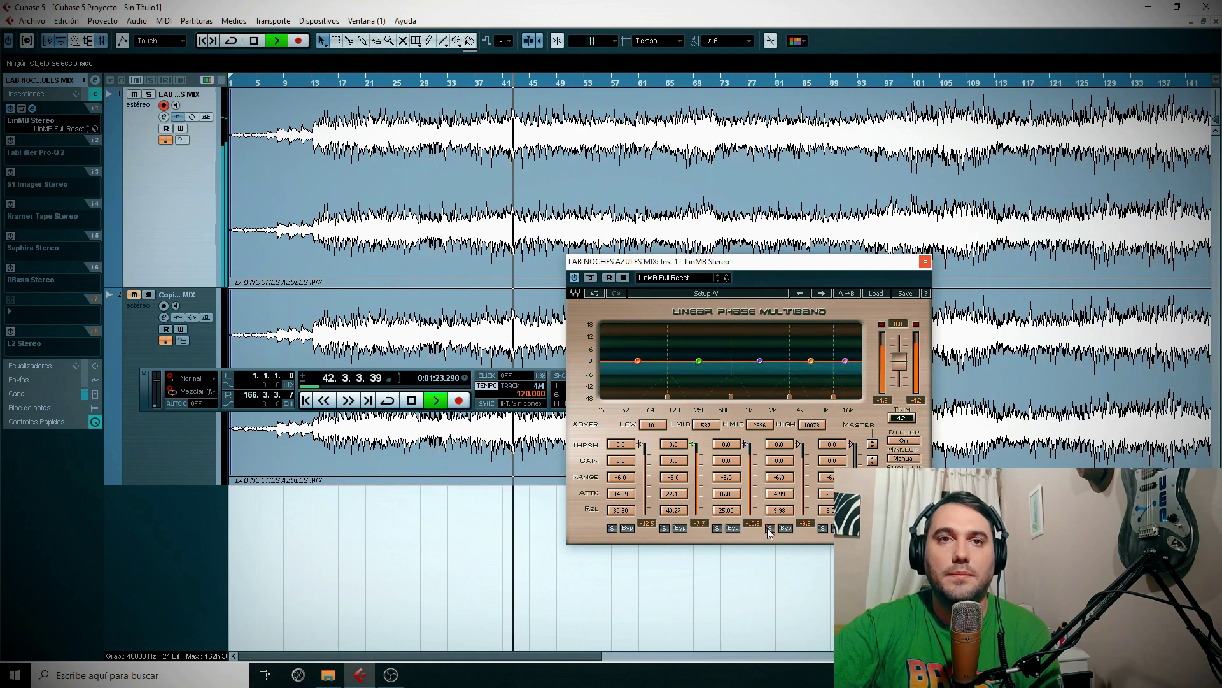
left_click(823, 528)
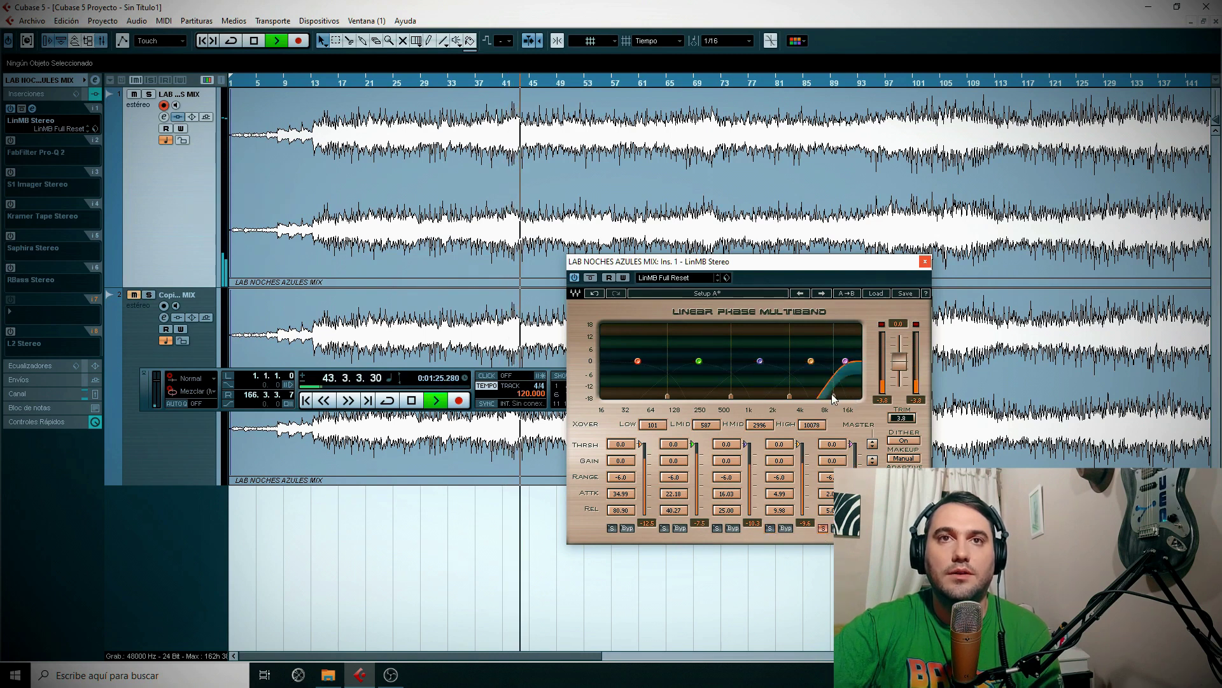
left_click_drag(834, 397, 838, 396)
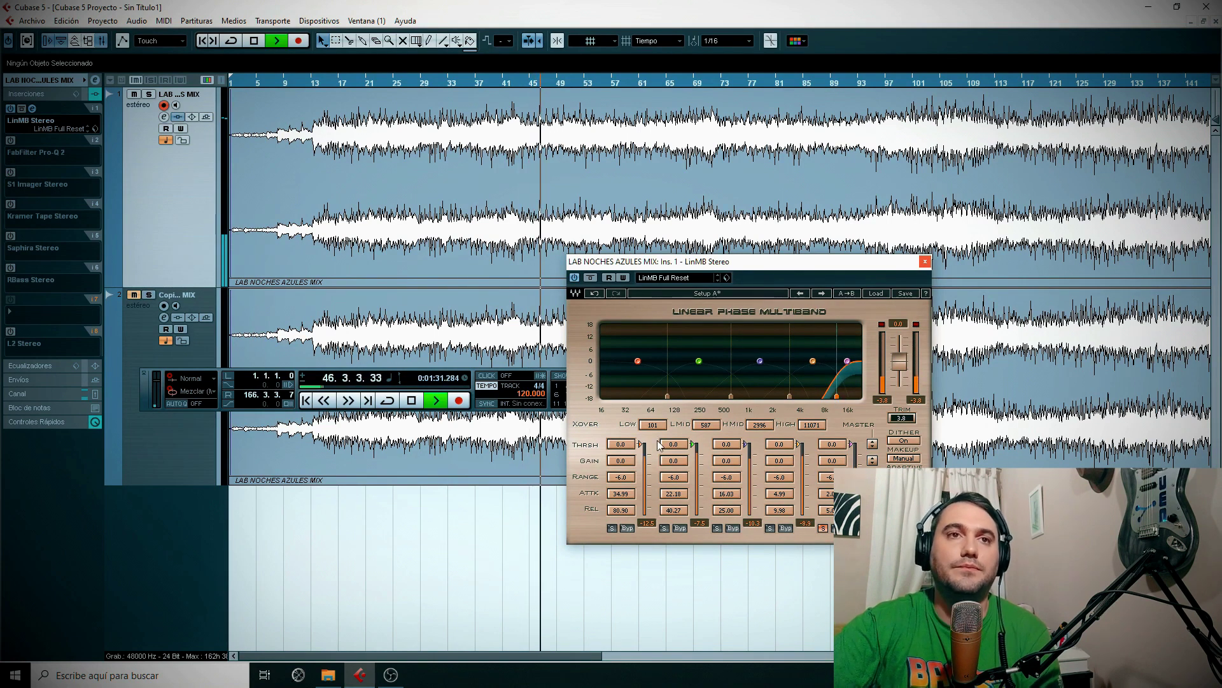
left_click(824, 527)
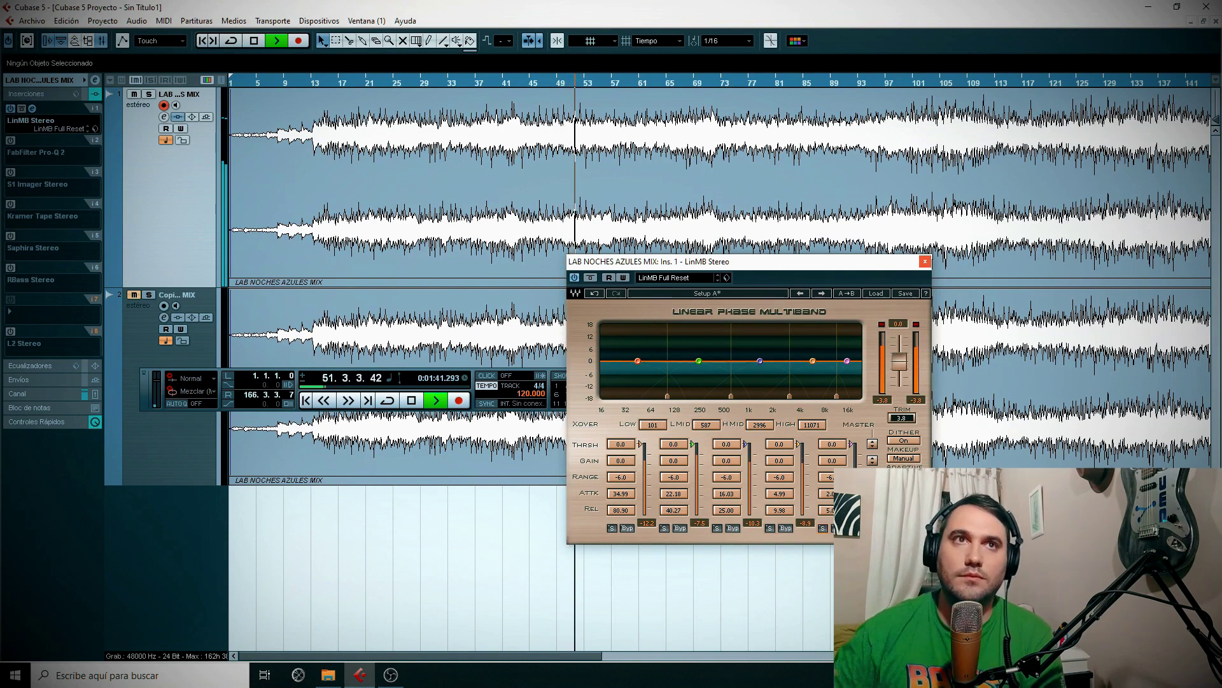
Play the loud section near bar 107 and set LinMB's first four thresholds to -10.3, -6.2, -10.3 and -6.8, lowering the fifth too.
left_click(951, 86)
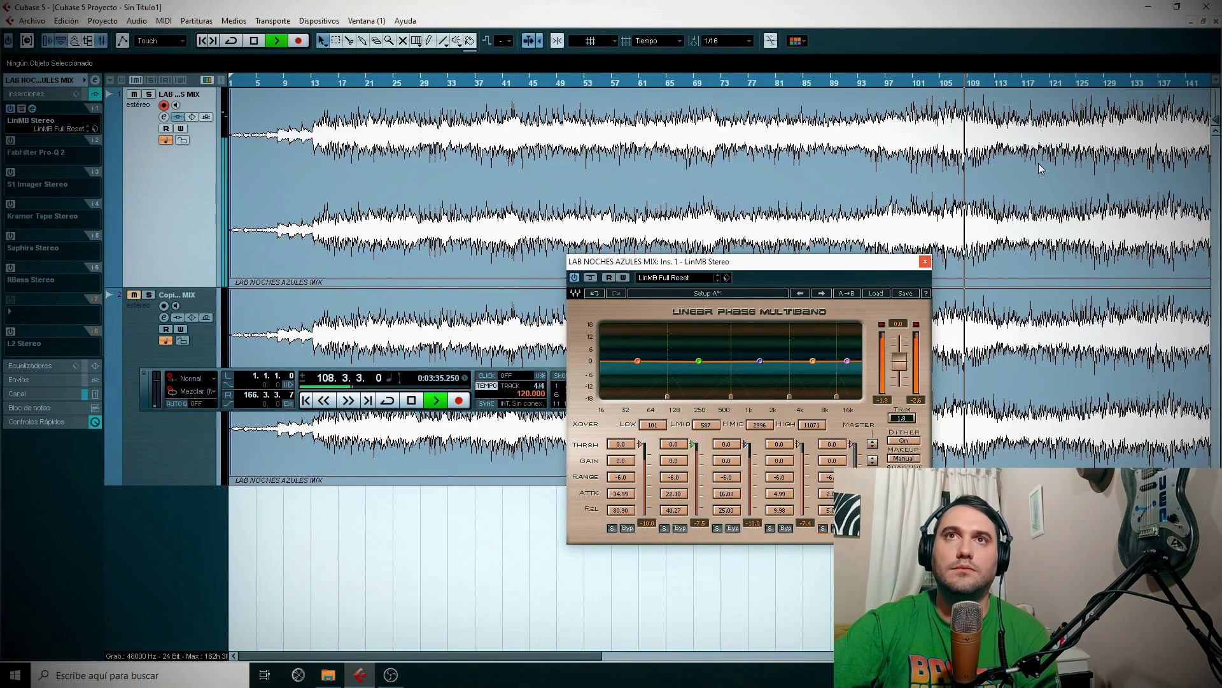
key("g")
key("g")
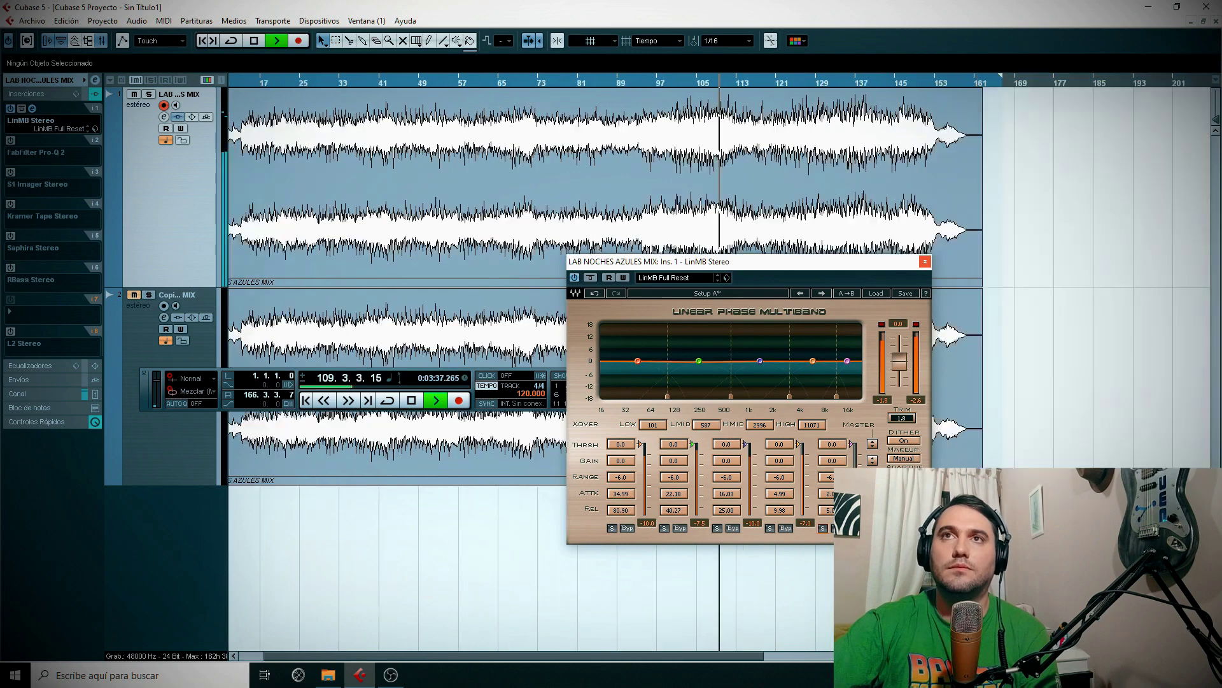
key("h")
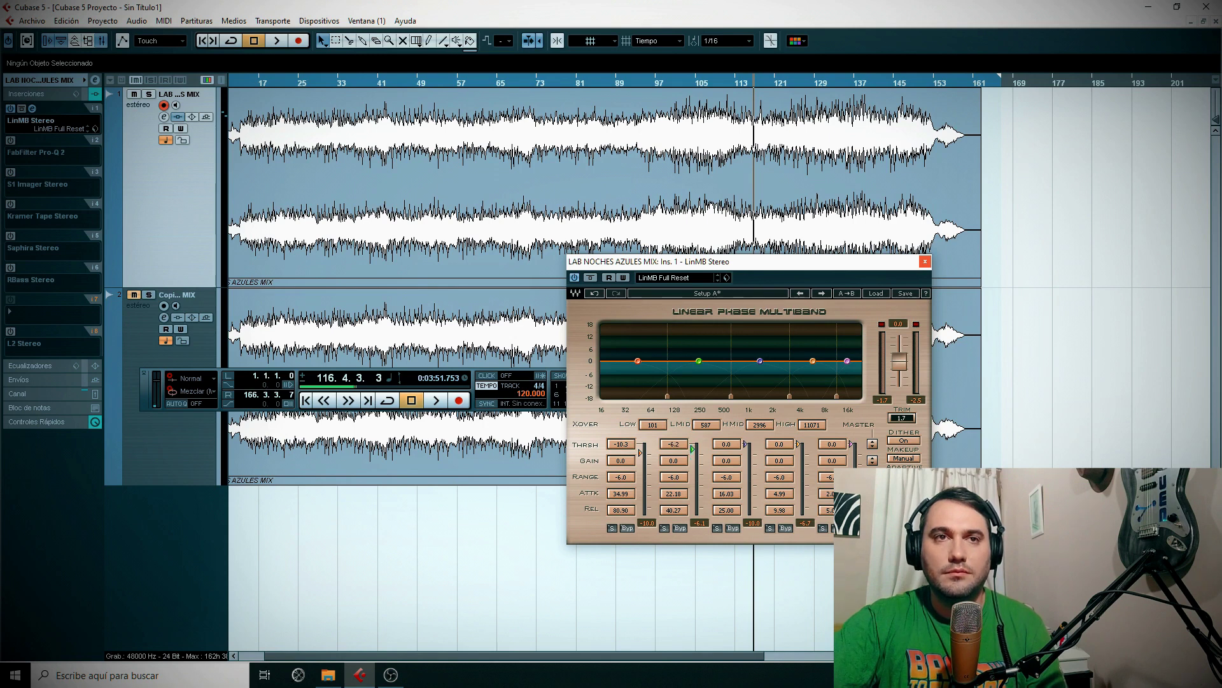
left_click_drag(745, 445, 745, 449)
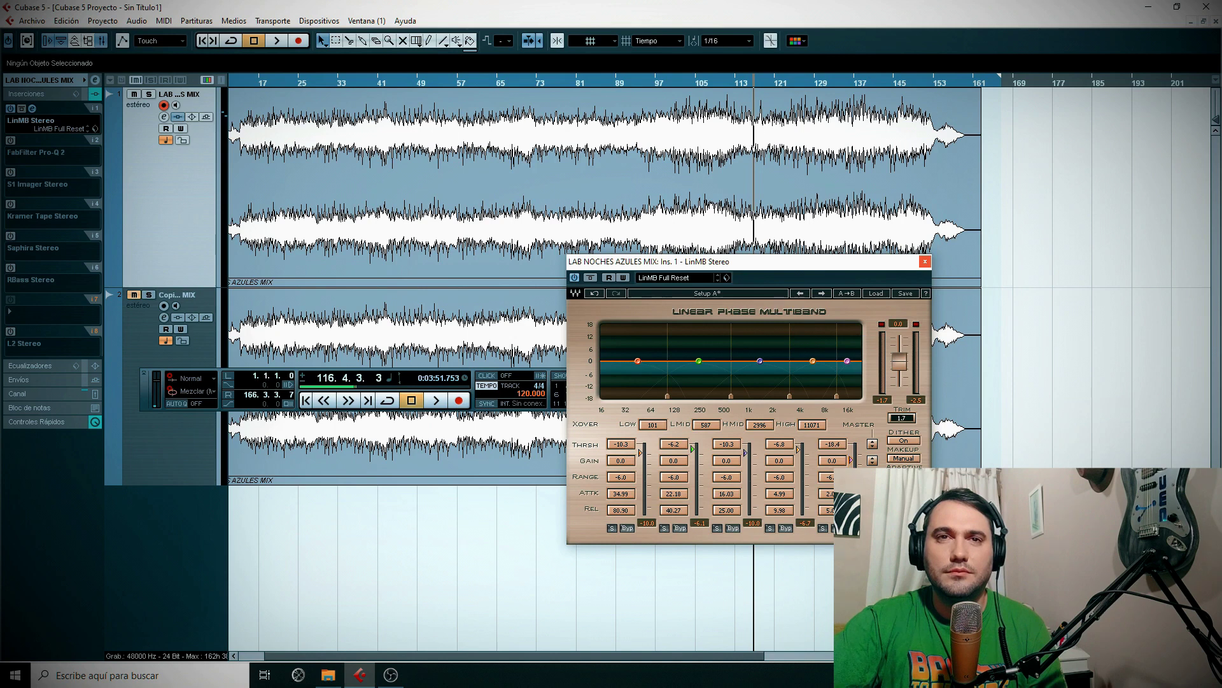
Play from about bar 45 and lower LinMB's master threshold until the first four bands read -24.7, -20.6, -24.7 and -21.2.
left_click(409, 84)
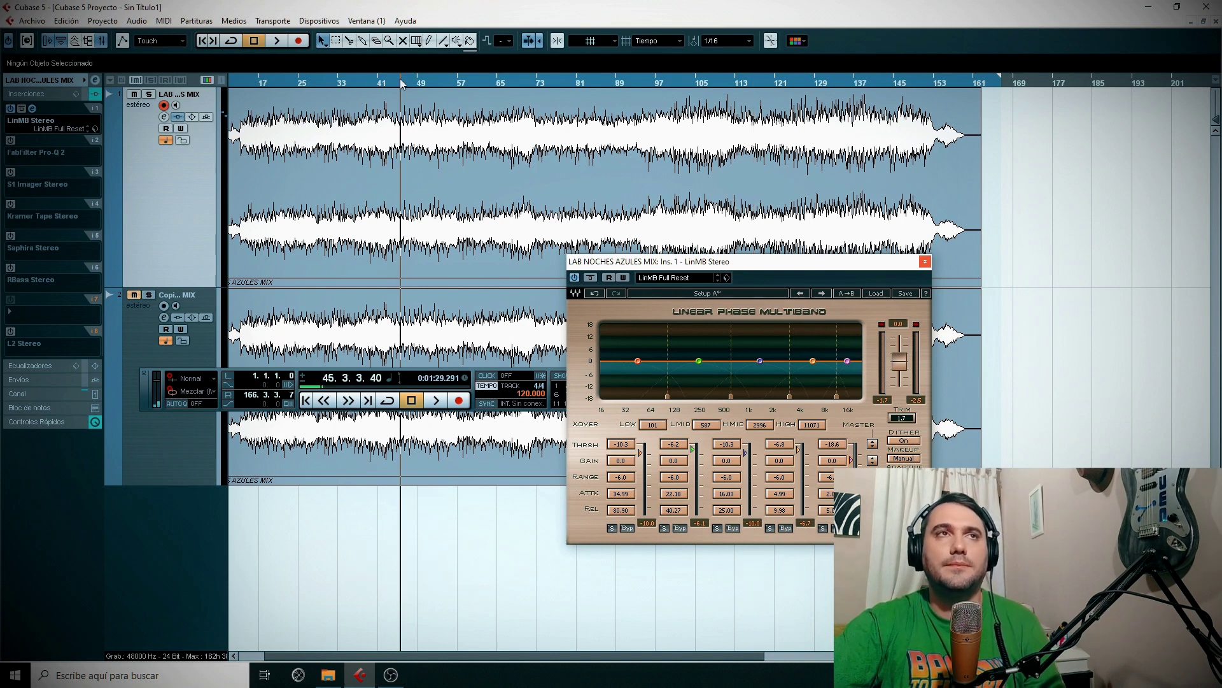
key("space")
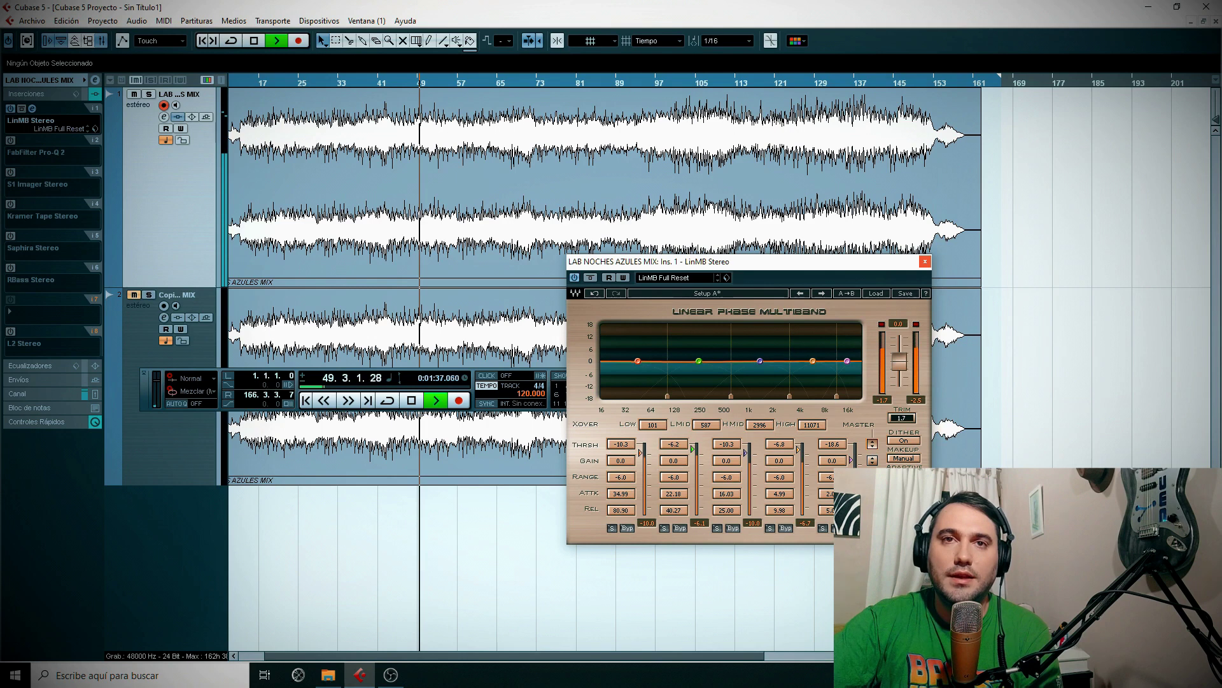
left_click_drag(873, 443, 872, 535)
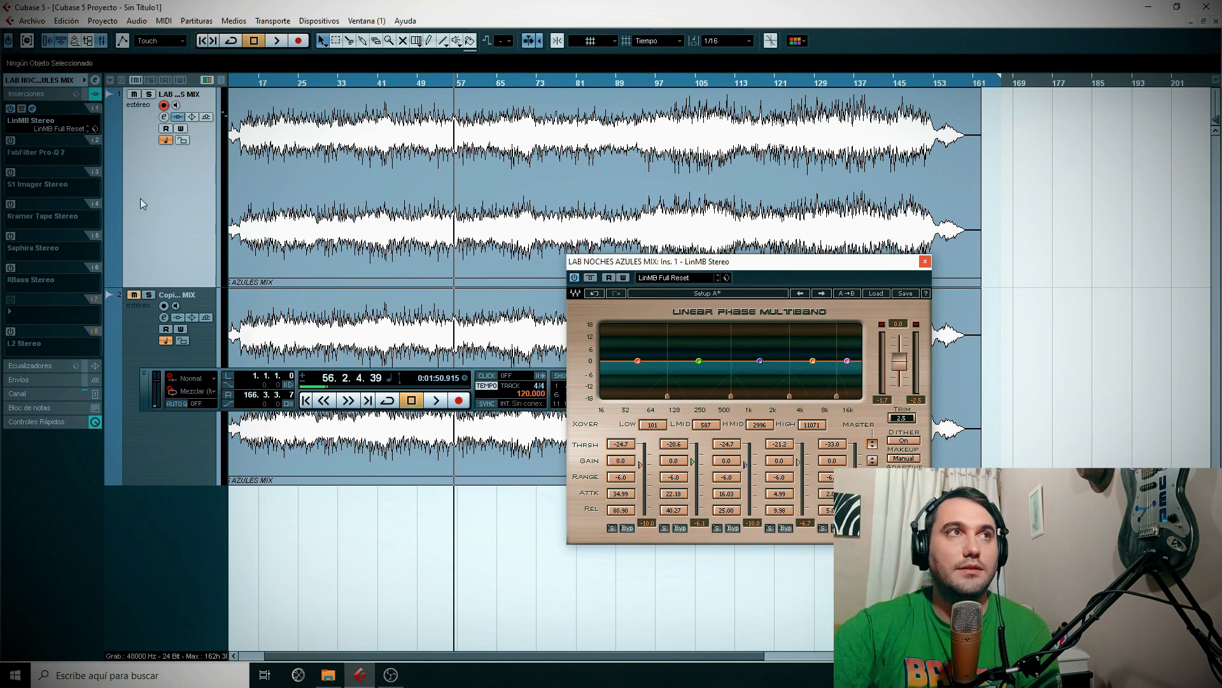
Switch on the FabFilter Pro-Q 2 insert, play from about bar 40, and open its editor over the lower tracks.
left_click(332, 84)
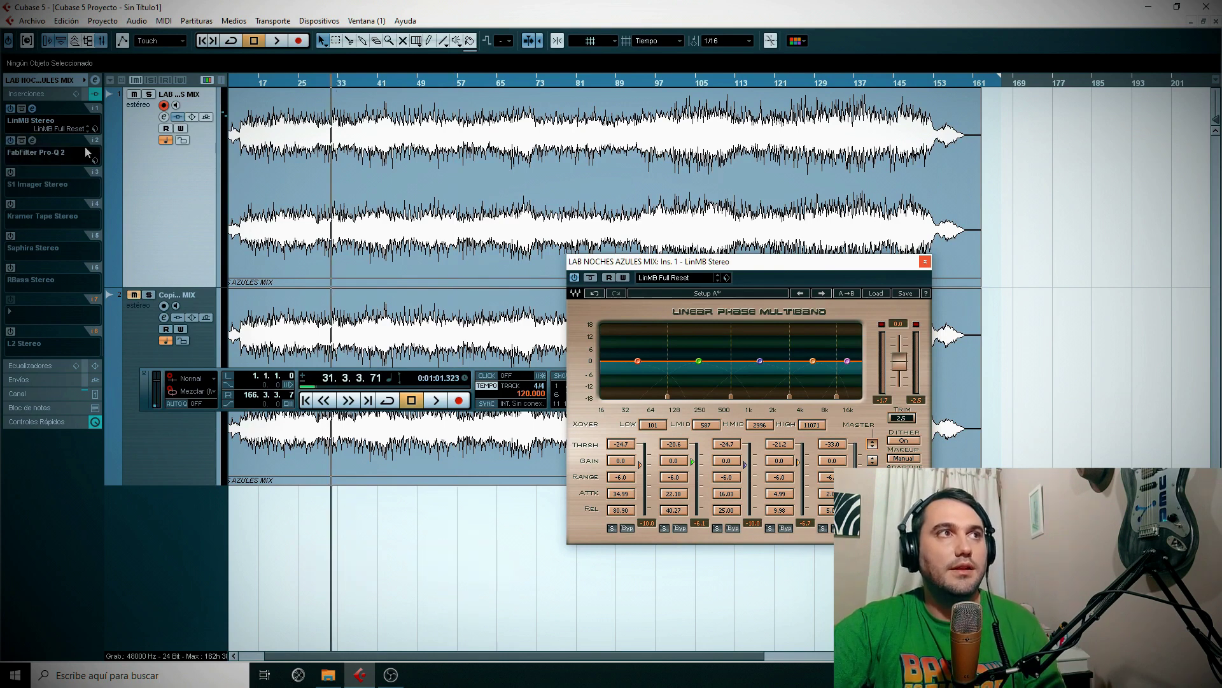
left_click(374, 84)
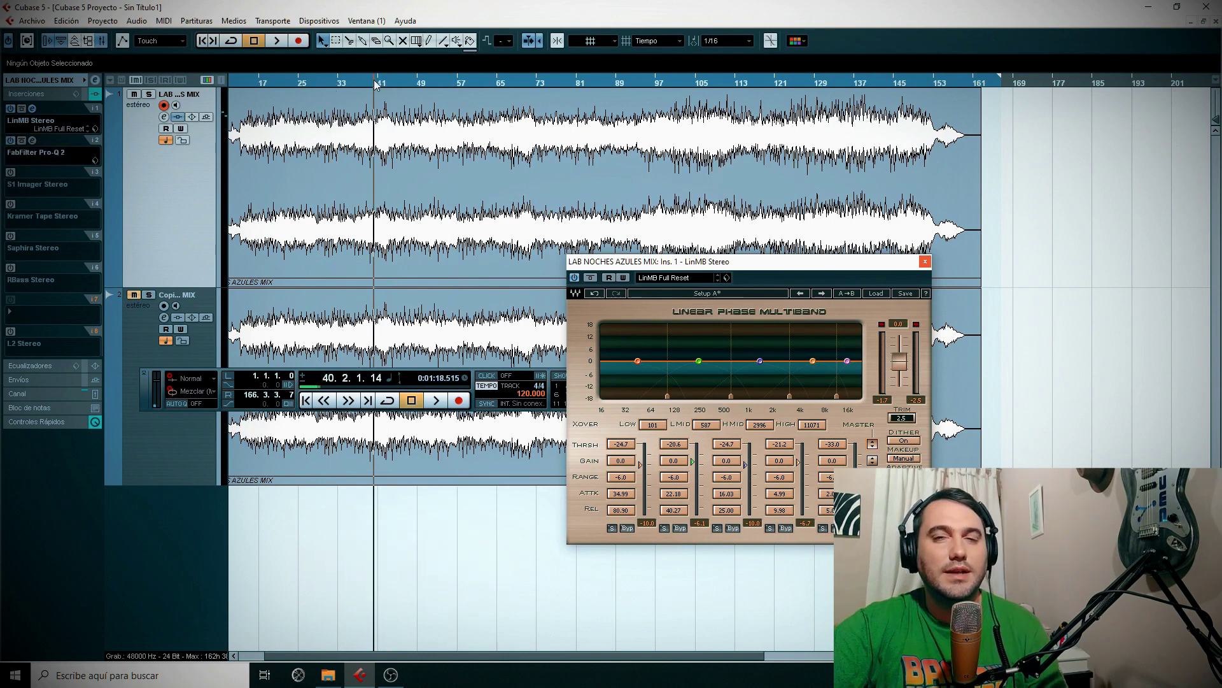
key("space")
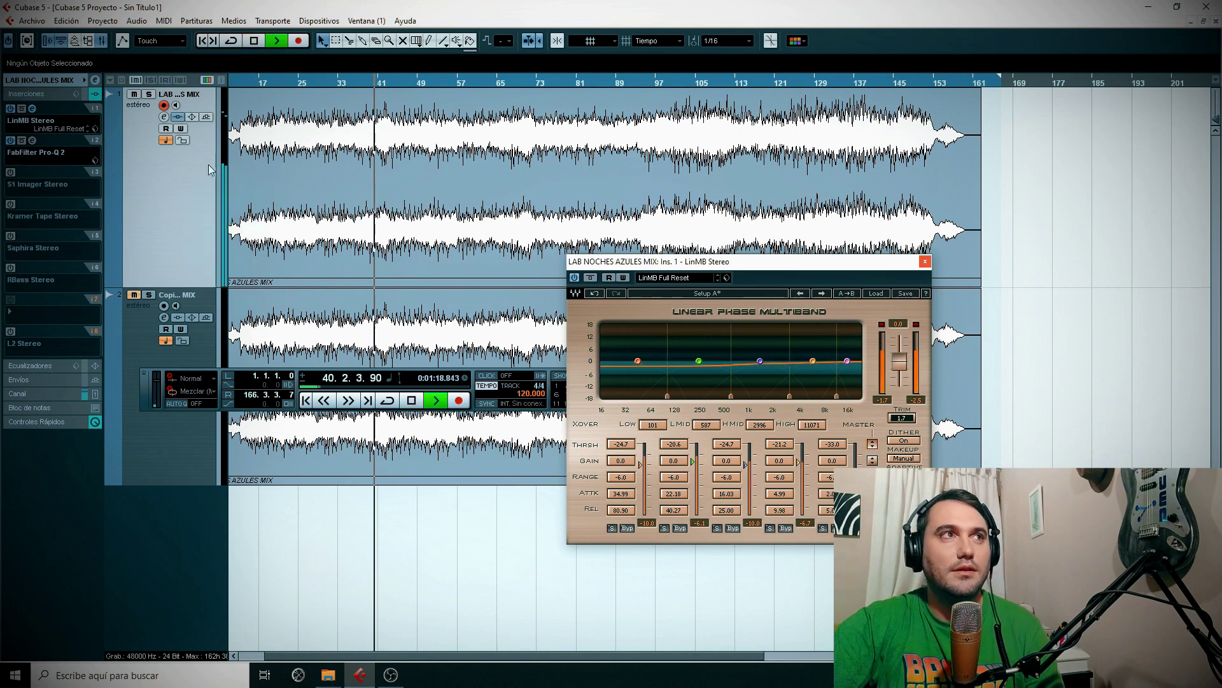
left_click(33, 139)
left_click_drag(426, 284, 732, 248)
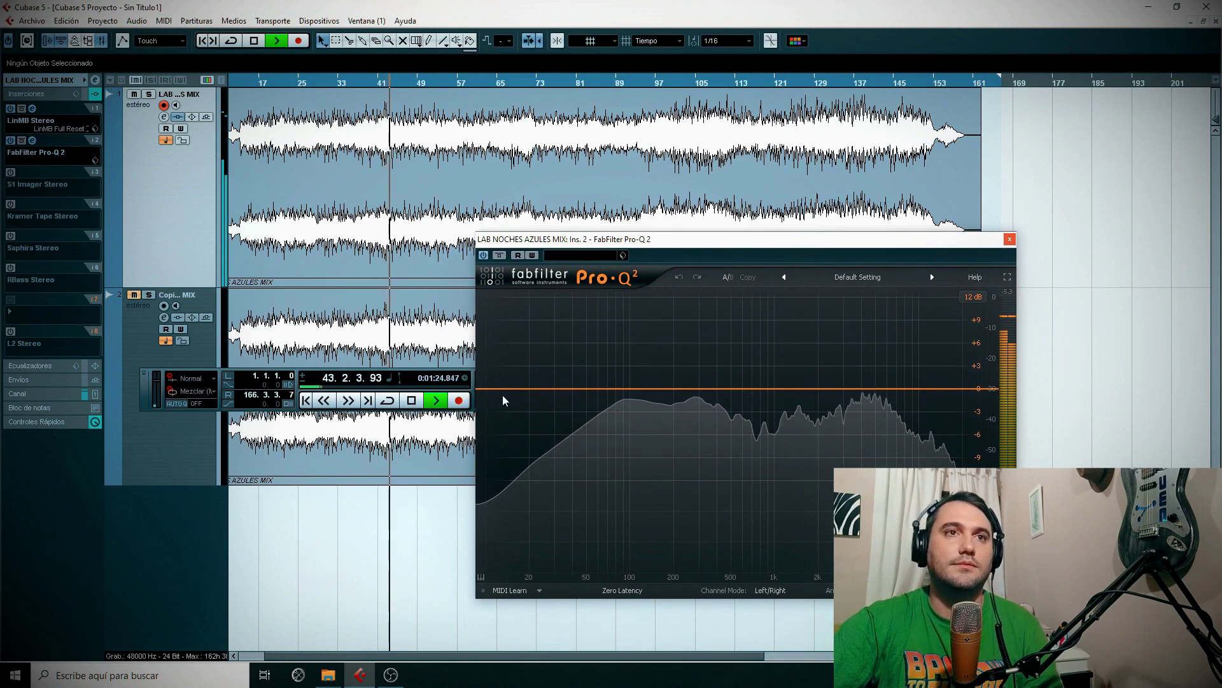
left_click_drag(644, 239, 558, 204)
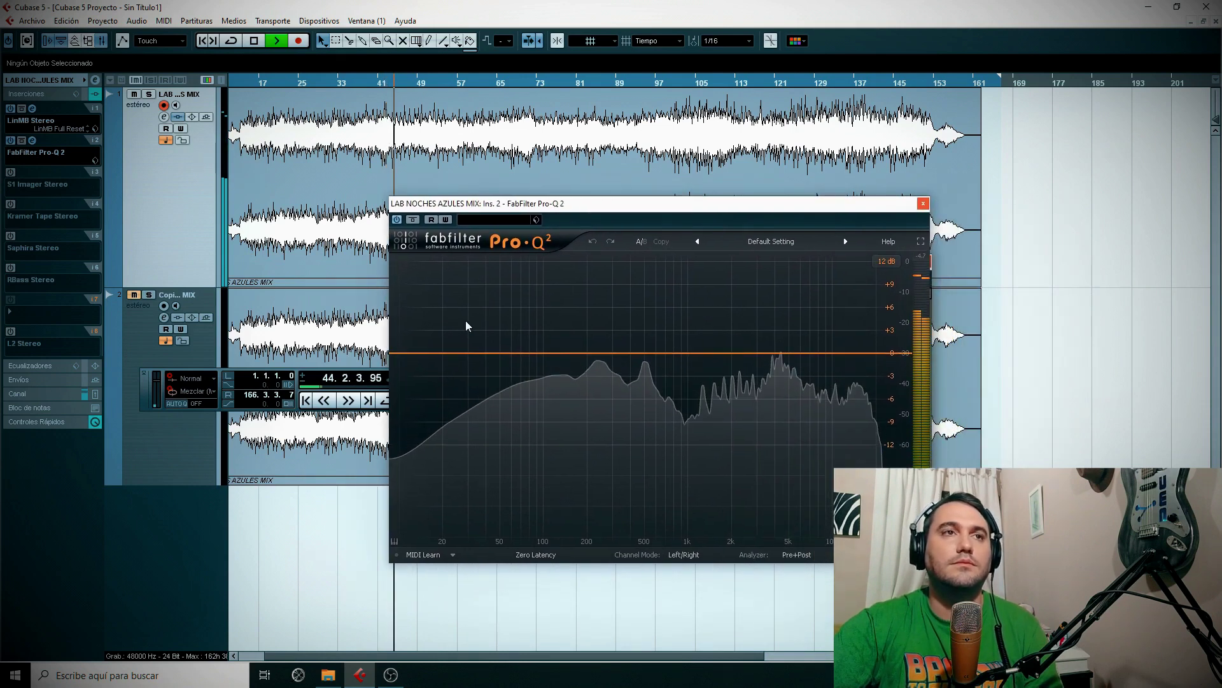
In Pro-Q 2, add a 12 dB/oct low cut at about 38 Hz and a 30 dB/oct high cut at 13054 Hz.
left_click_drag(395, 354, 482, 362)
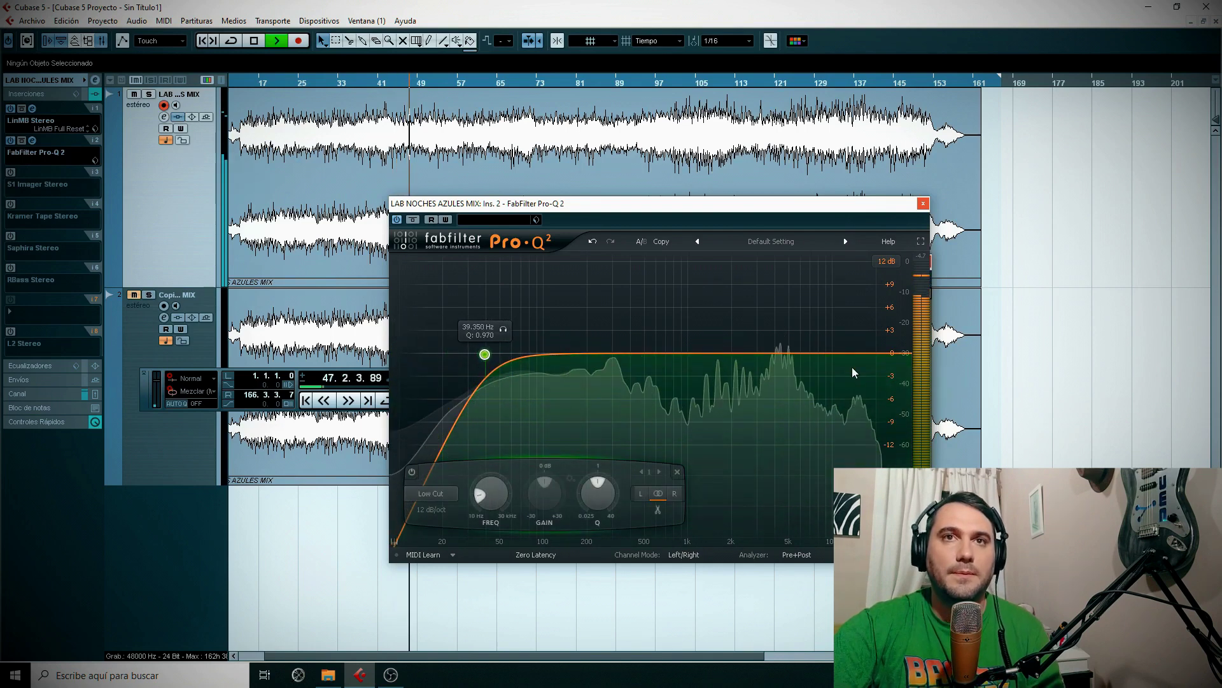
left_click(906, 354)
left_click_drag(906, 354, 845, 368)
left_click(642, 515)
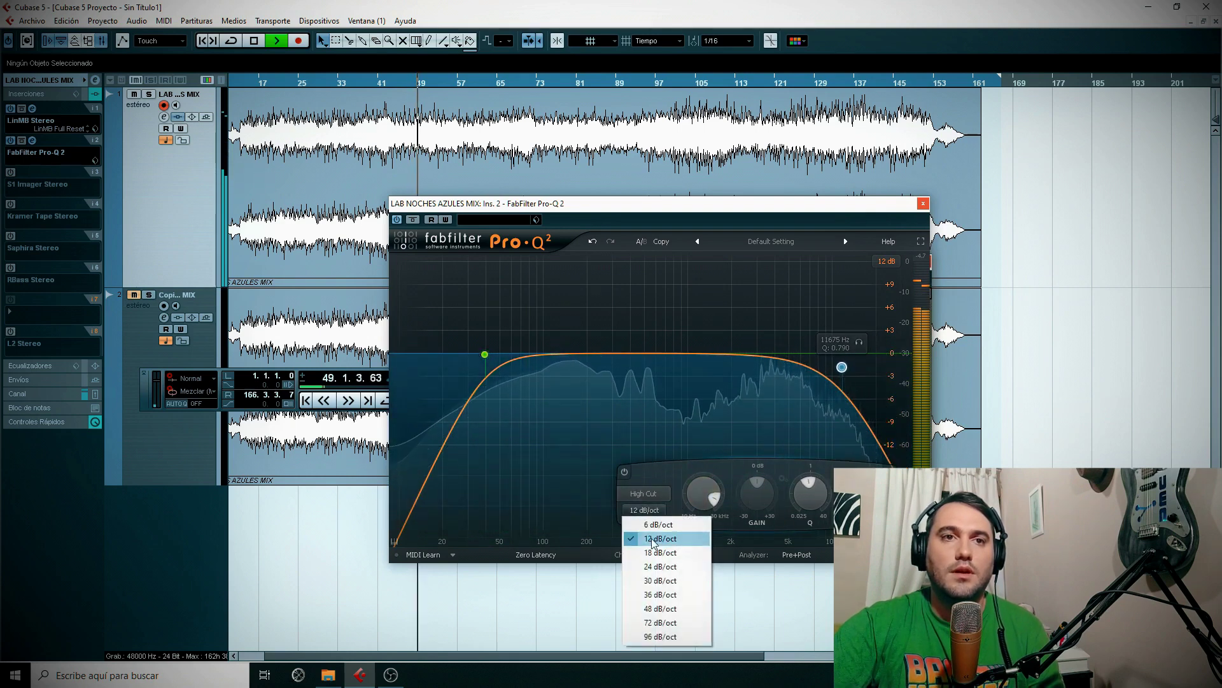
left_click(663, 607)
left_click_drag(842, 369, 853, 372)
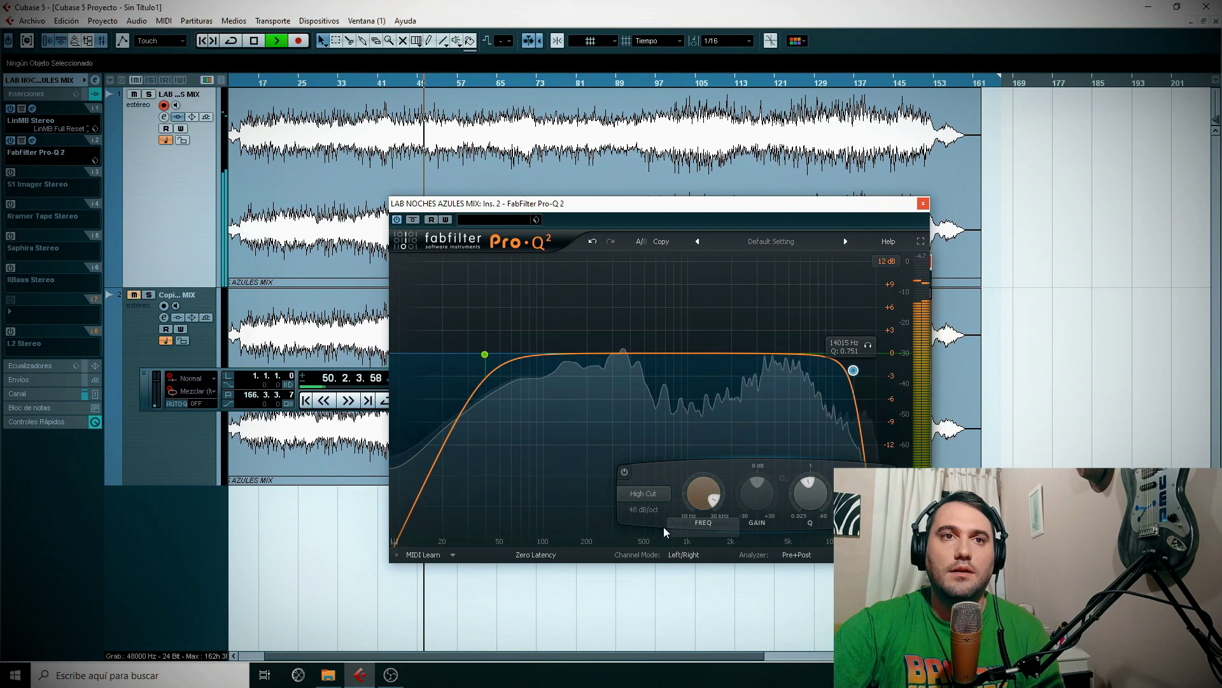
left_click(650, 513)
left_click(659, 580)
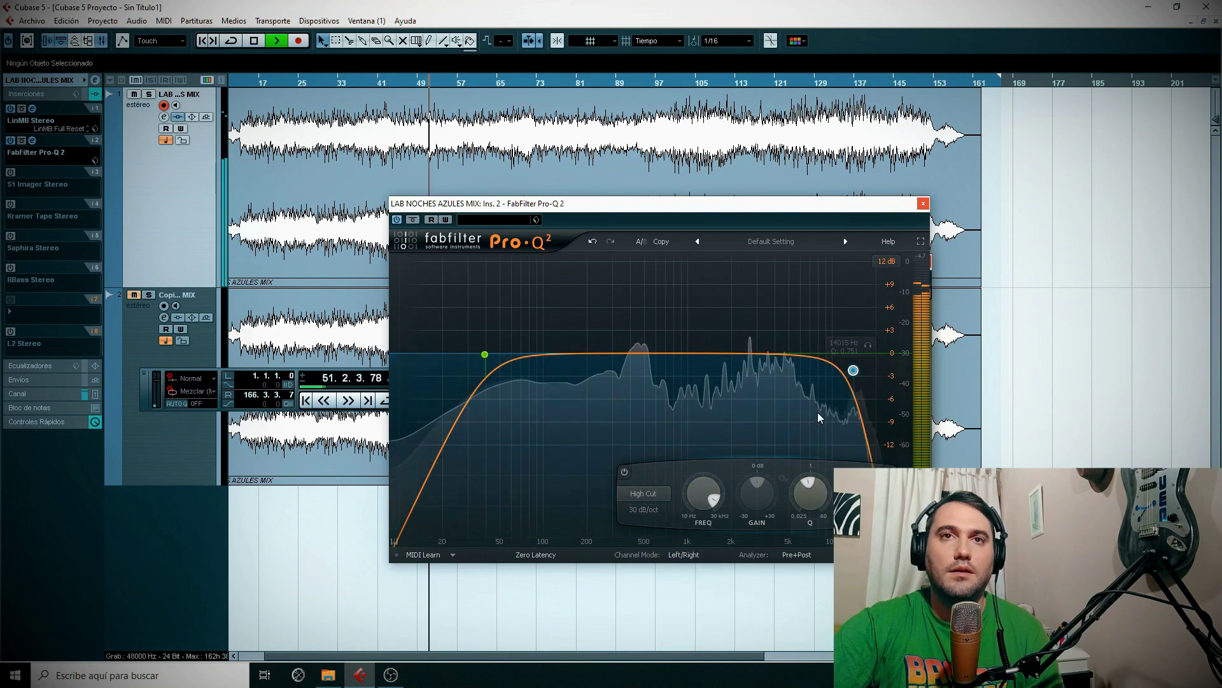
left_click_drag(855, 372, 854, 372)
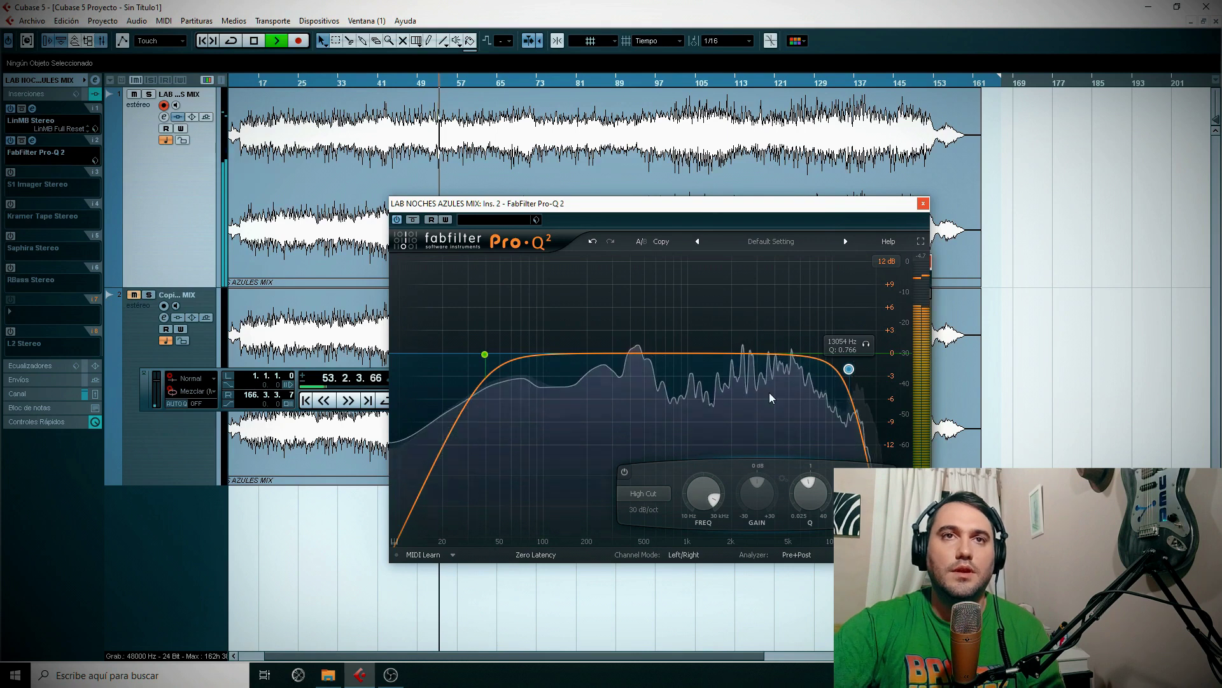
key("space")
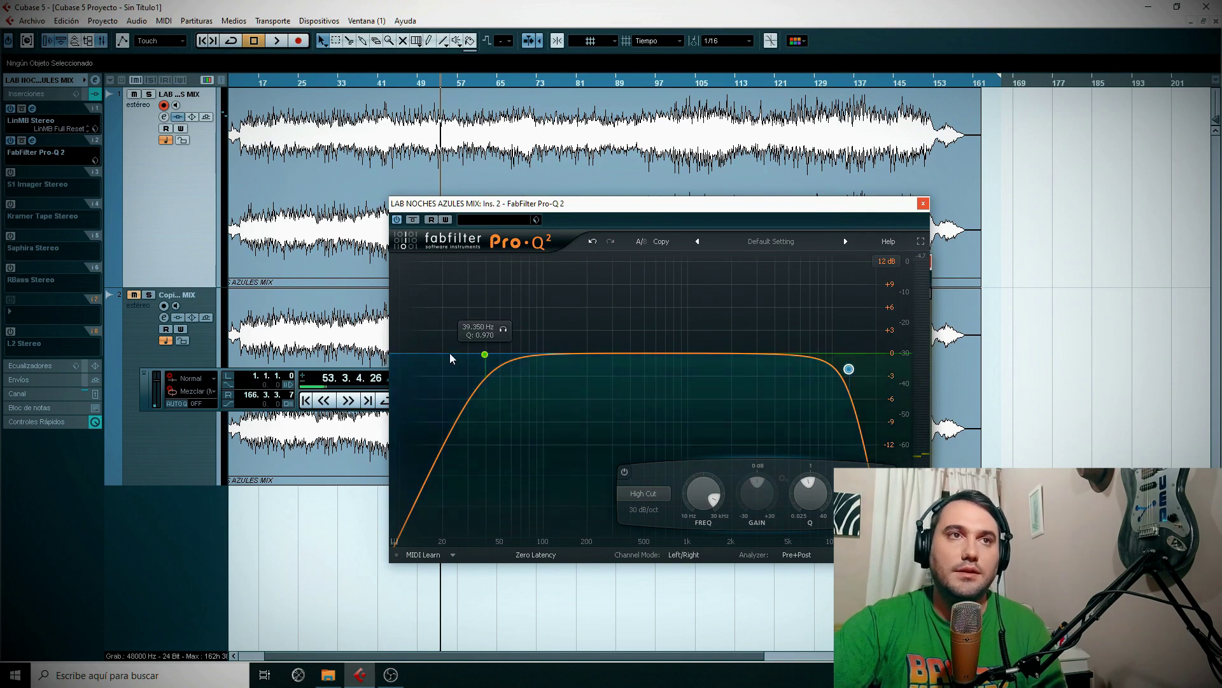
left_click(484, 356)
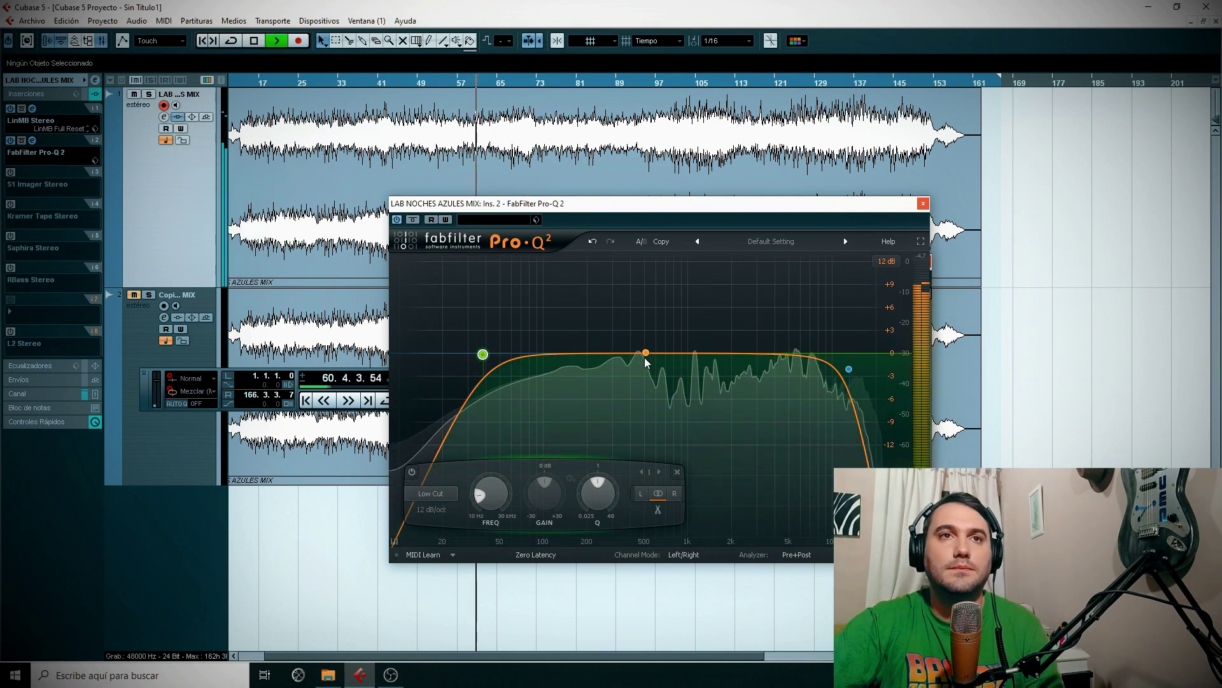
Add an upper-mid bell while playing from about bar 104, auditioning it and narrowing it to Q 8.797 at 3747 Hz with +2.25 dB.
left_click(739, 354)
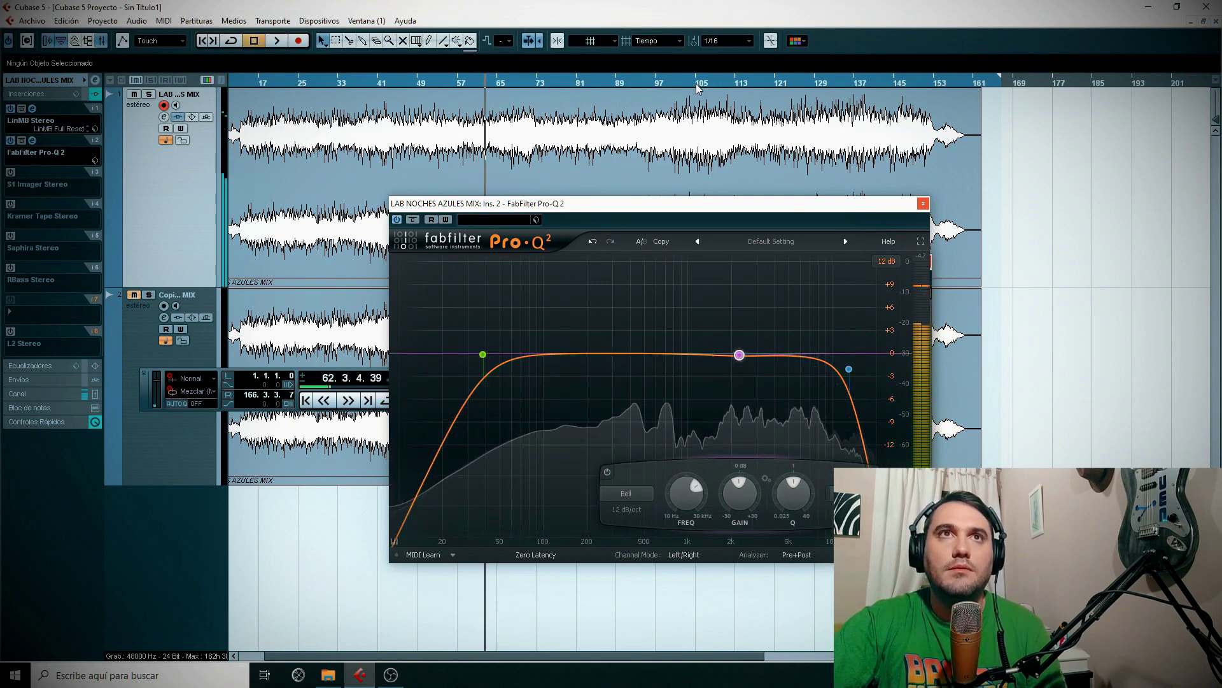
left_click(699, 86)
key("space")
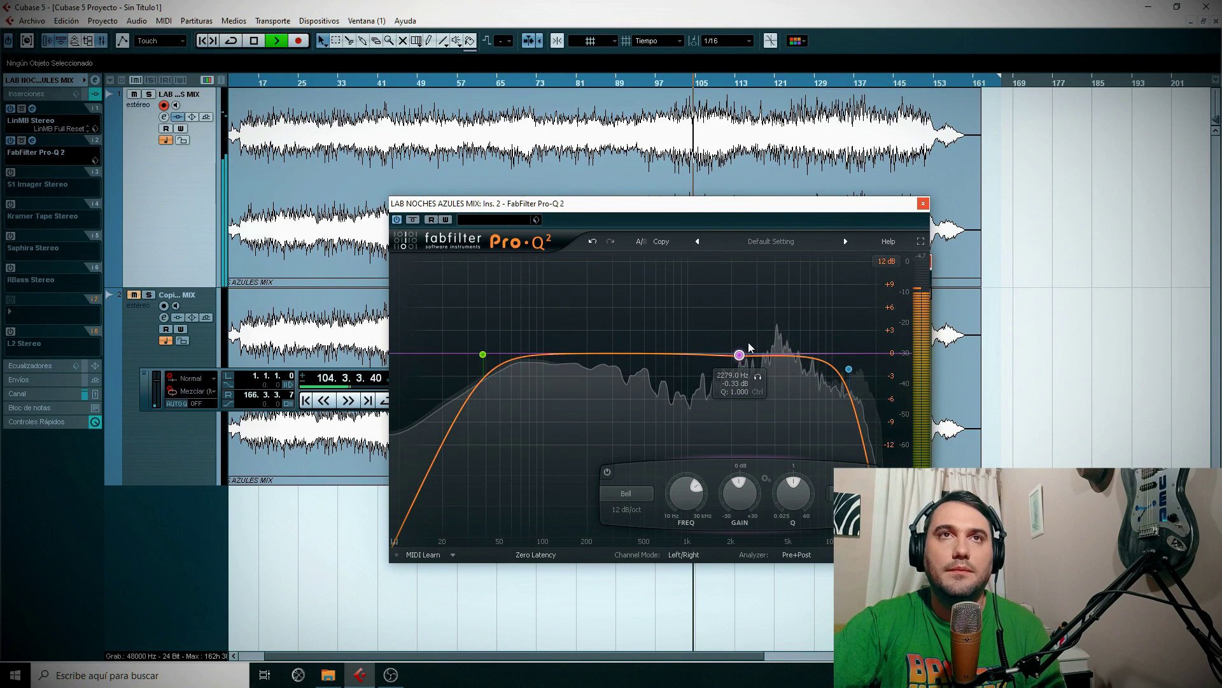
left_click_drag(739, 354, 771, 335)
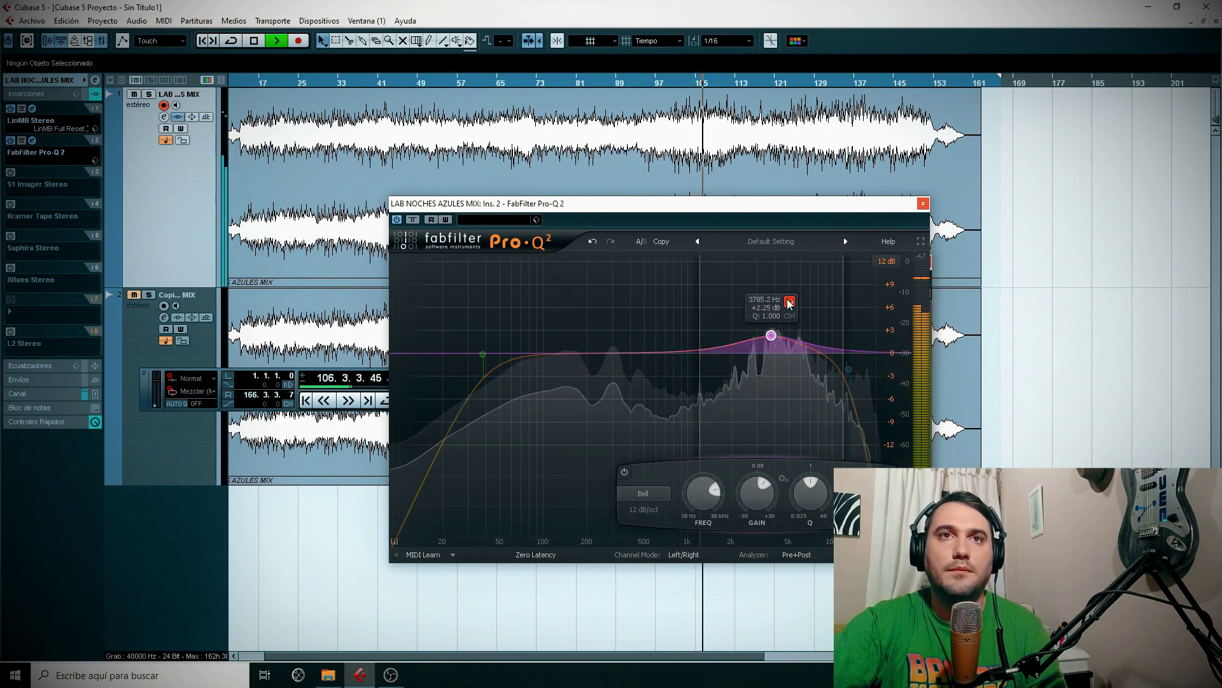
left_click_drag(809, 486, 805, 461)
mouse_move(793, 302)
left_mouse_down()
mouse_move(806, 303)
mouse_move(788, 301)
left_mouse_up()
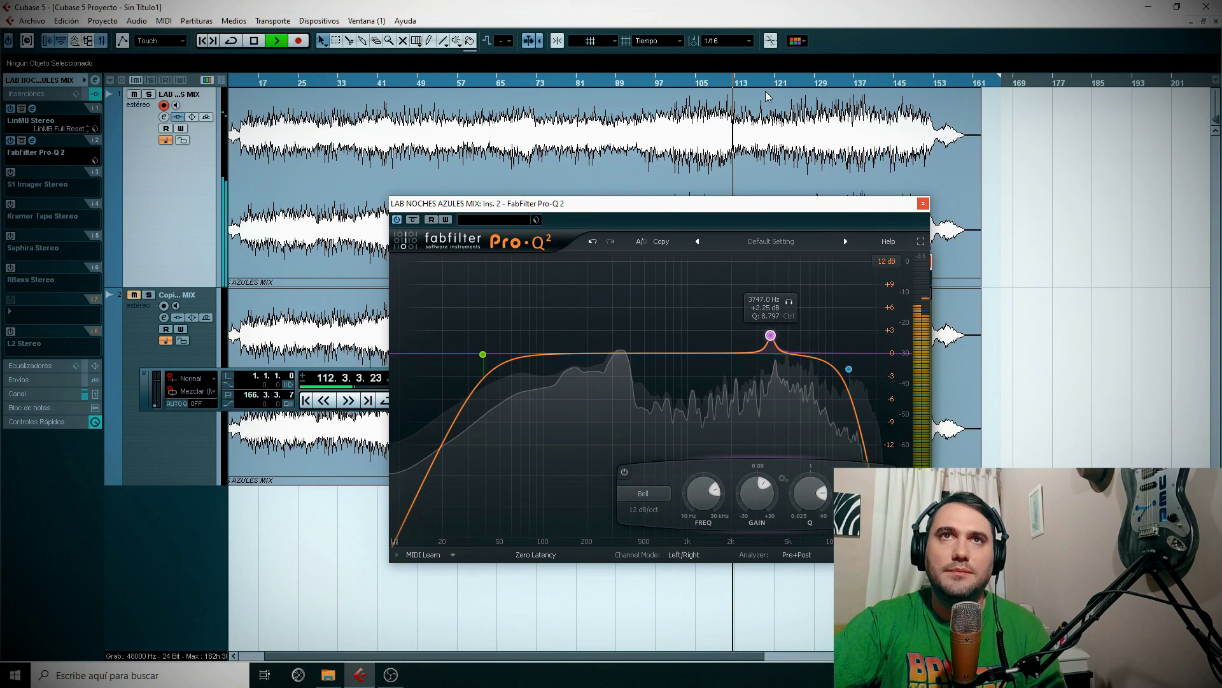
Play the section near bar 107 and retune the upper-mid bell to 4022.9 Hz, Q 9.118, with a -6.03 dB cut.
left_click(830, 87)
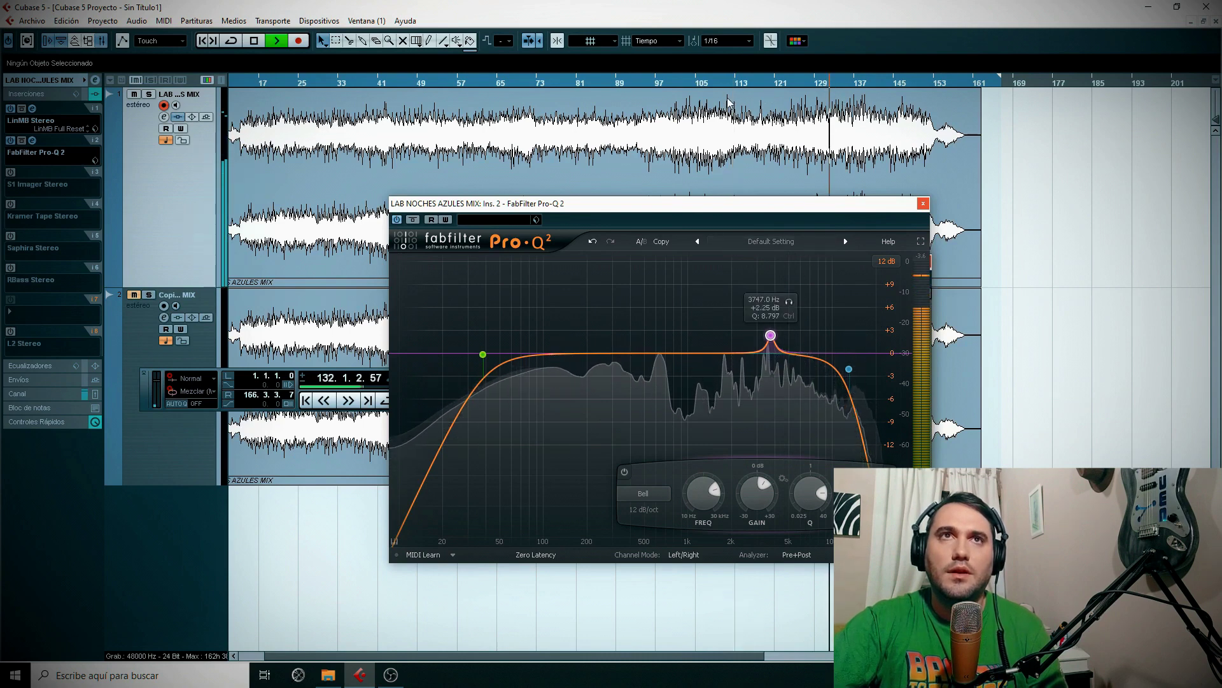
left_click(709, 86)
left_click_drag(789, 301, 795, 306)
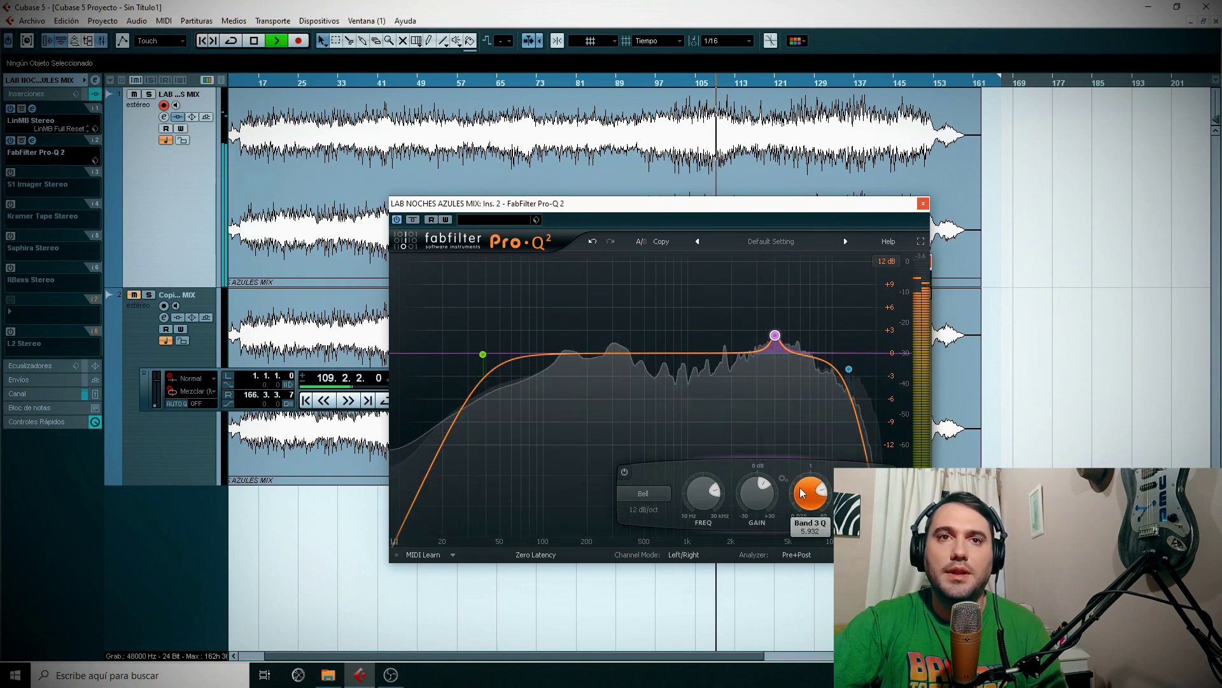
left_click_drag(768, 490, 756, 512)
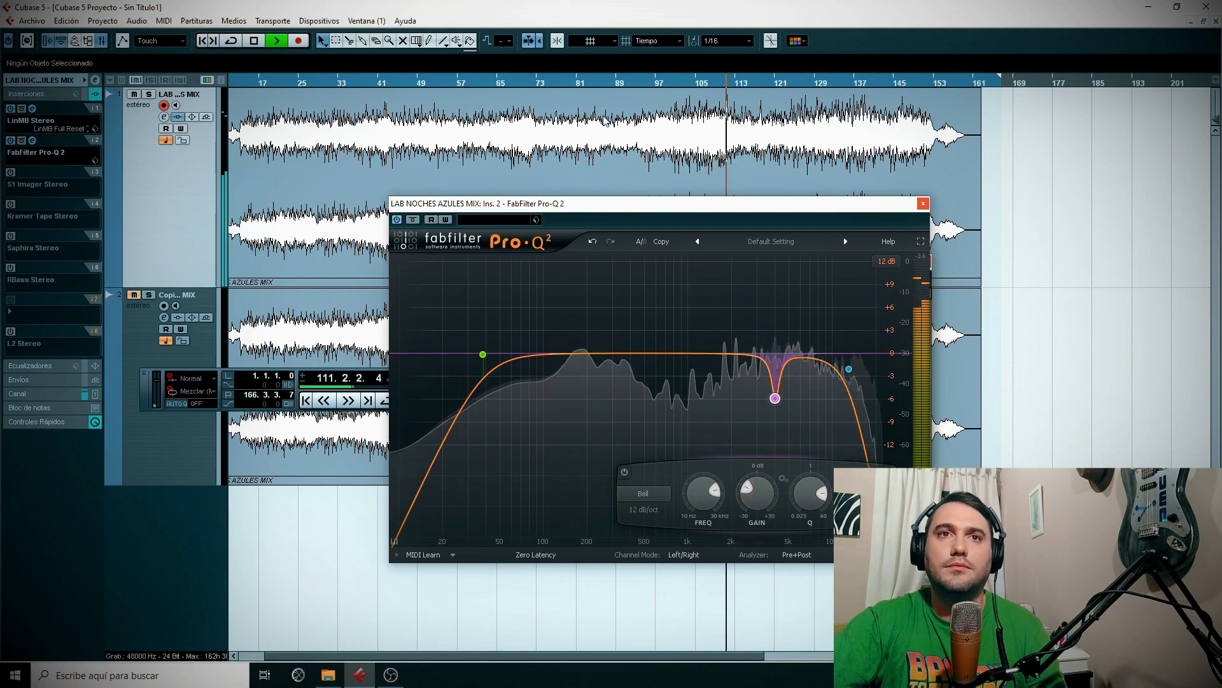
key("space")
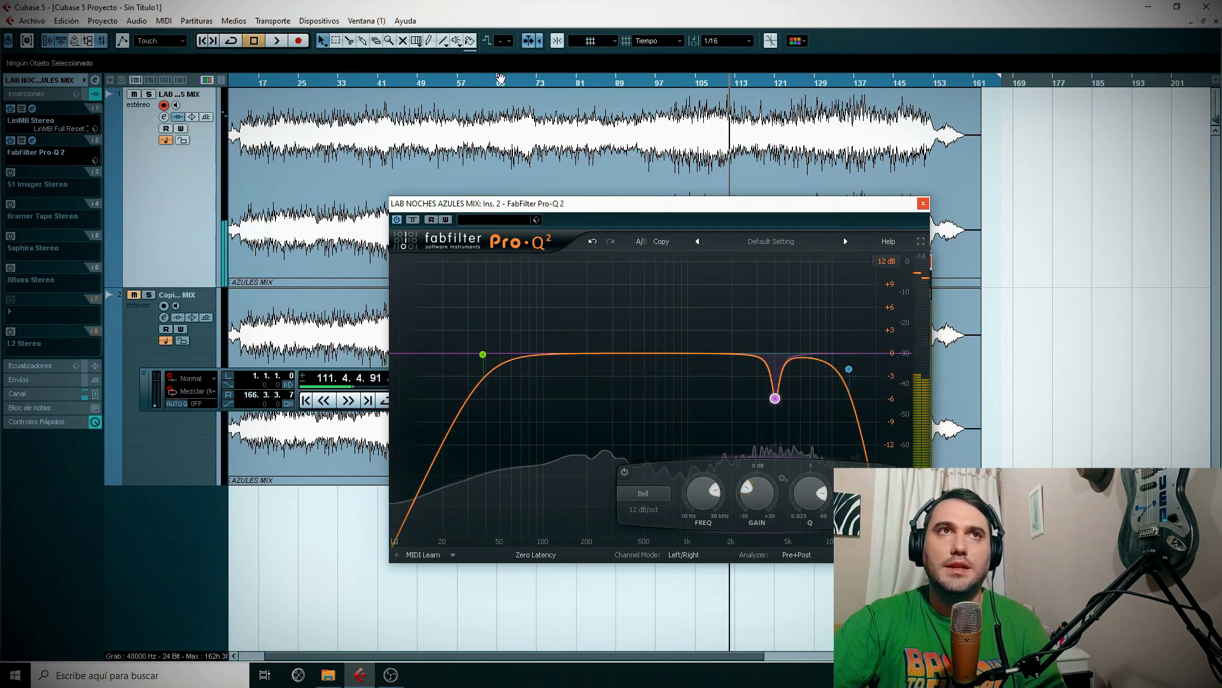
Play from about bar 104 and add a narrow low-mid cut at 234.73 Hz, -7.05 dB, with Q 7.701.
left_click(482, 83)
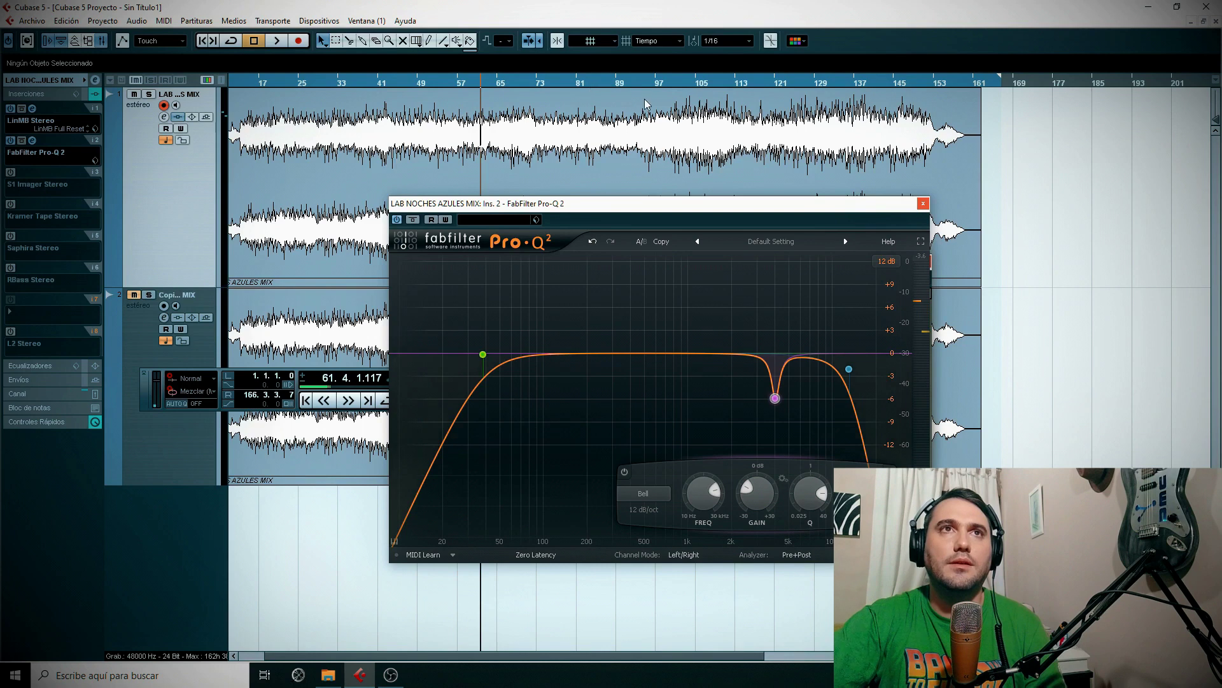
key("space")
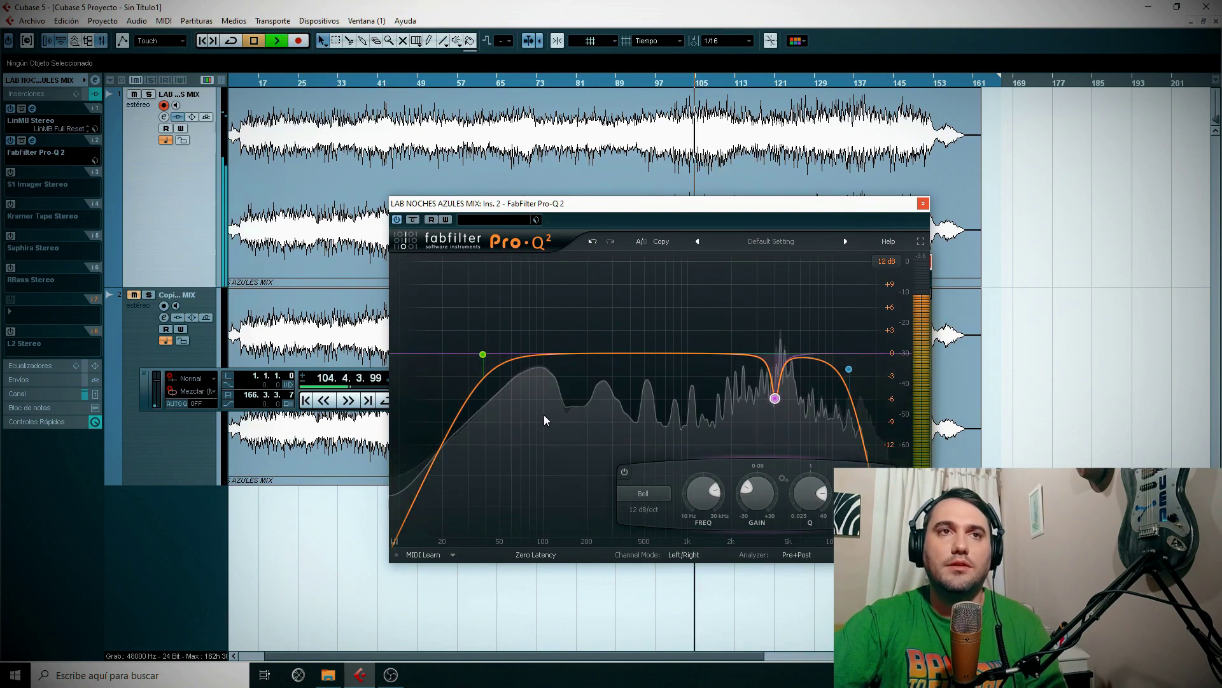
double_click(580, 350)
left_click_drag(581, 351, 636, 303)
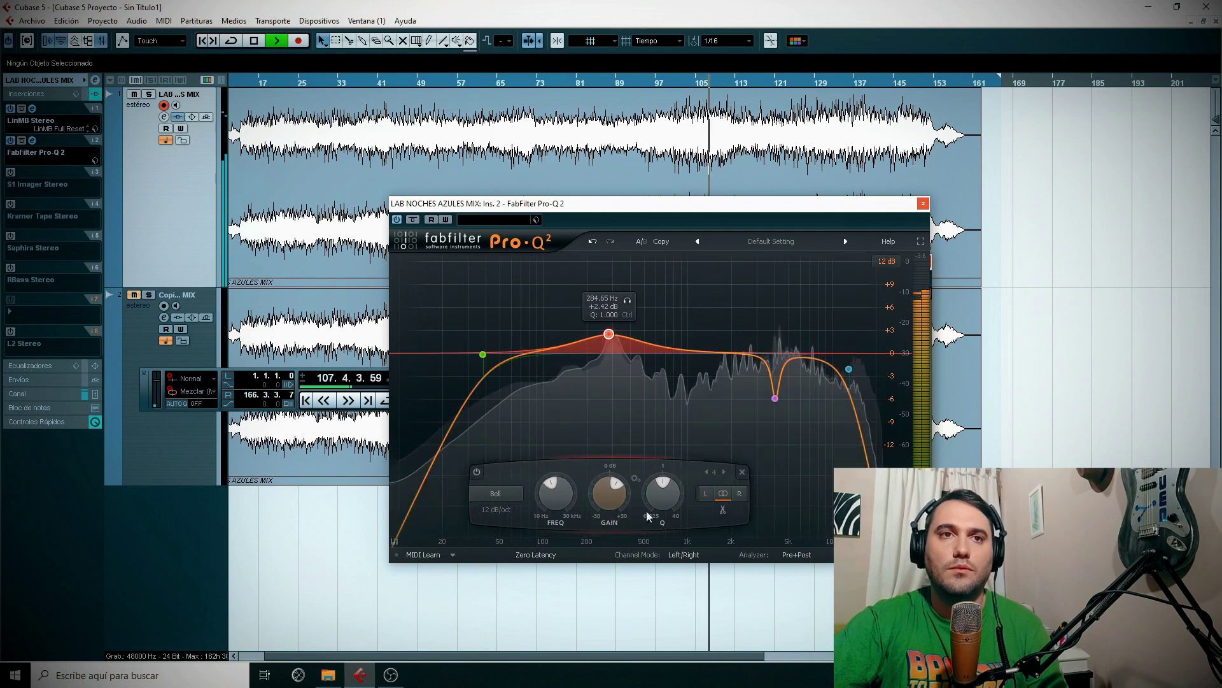
scroll(634, 305, "up", 8)
left_click_drag(632, 306, 615, 302)
left_click_drag(598, 490, 614, 541)
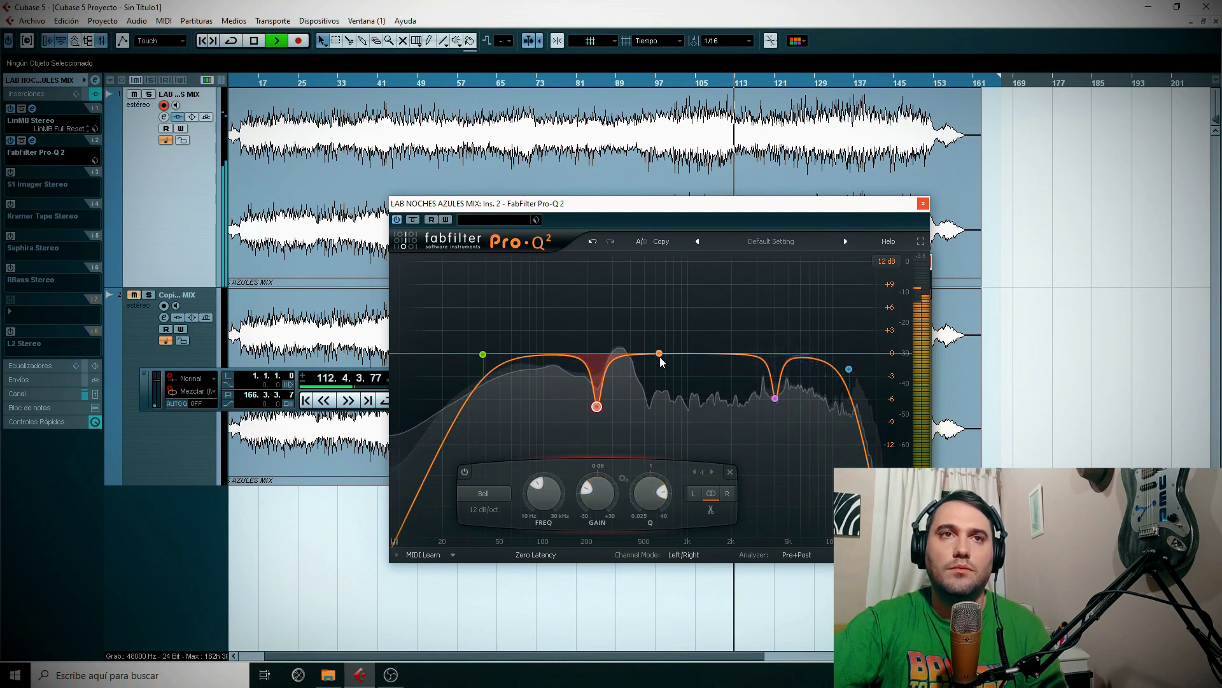
Add a broad mid cut of -1.75 dB at 634.54 Hz and a high boost of +1.33 dB at 7320.6 Hz.
left_click_drag(659, 356, 660, 373)
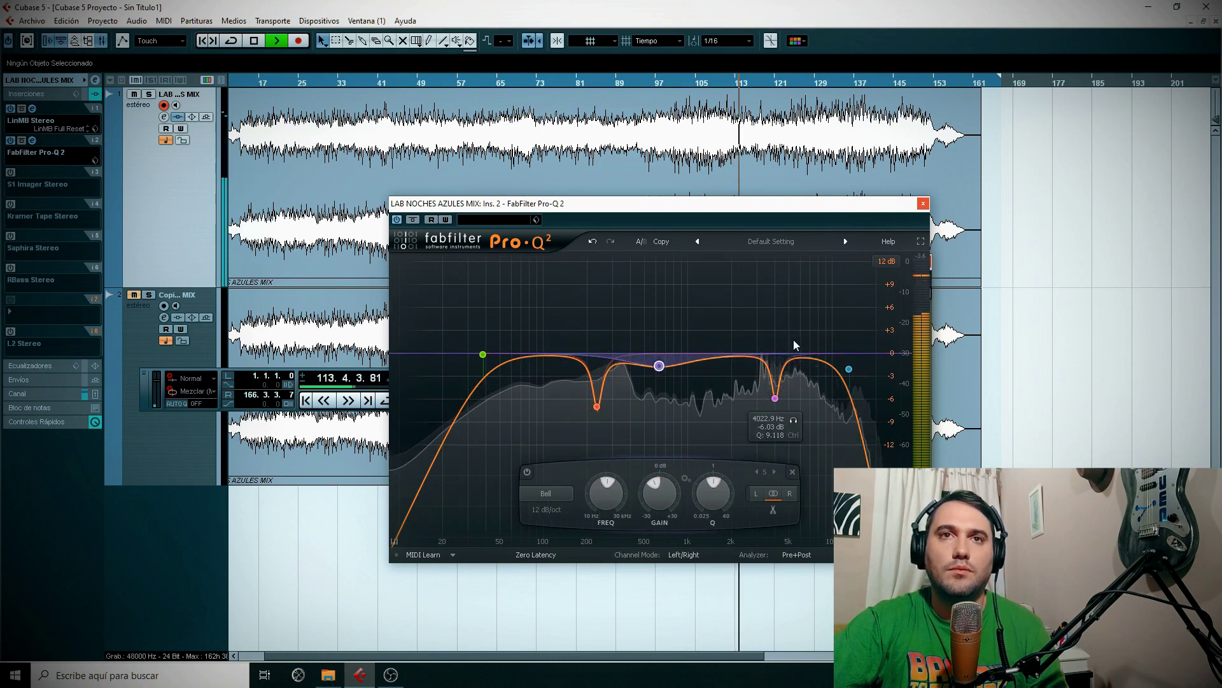
left_click_drag(808, 359, 814, 352)
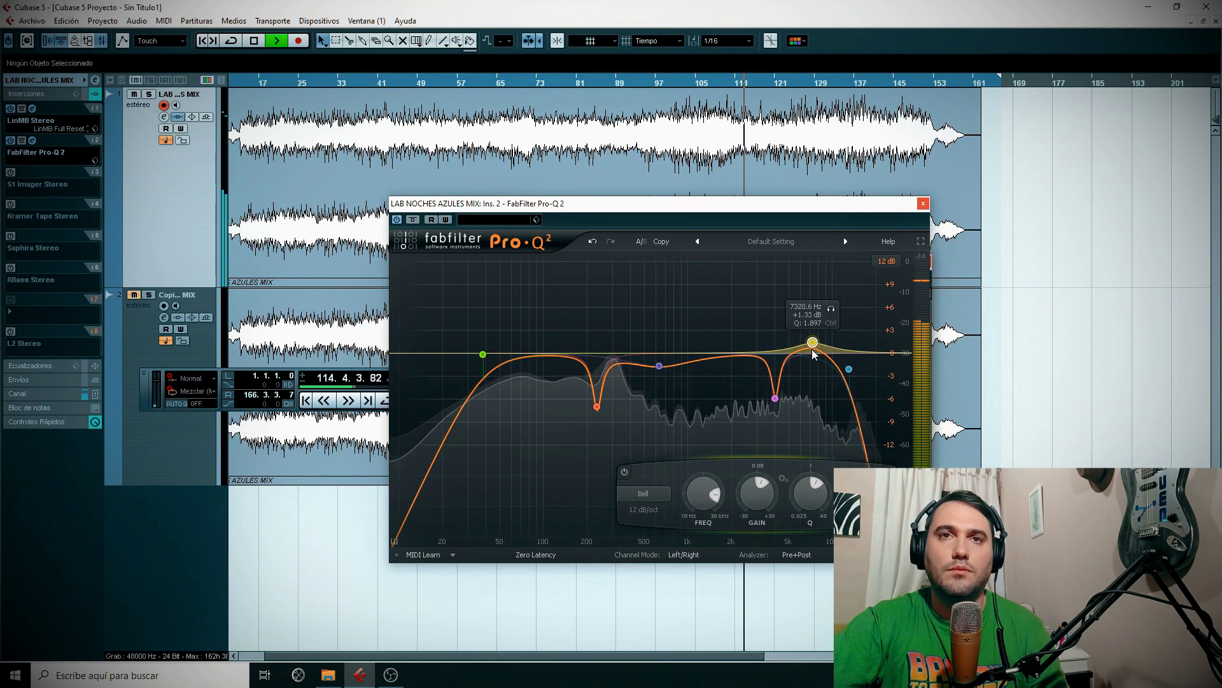
Compare against the bypassed Pro-Q 2, raise its high cut to 15200 Hz and shift the high boost slightly higher, closing the editor.
left_click(850, 369)
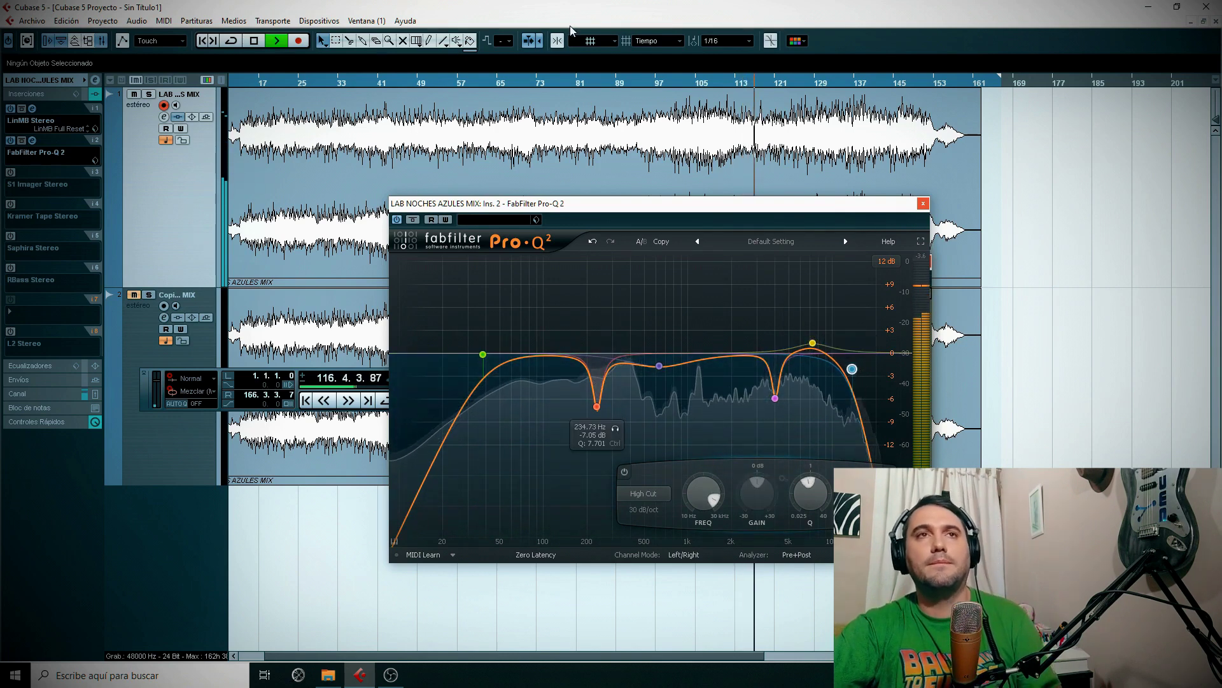
left_click(413, 220)
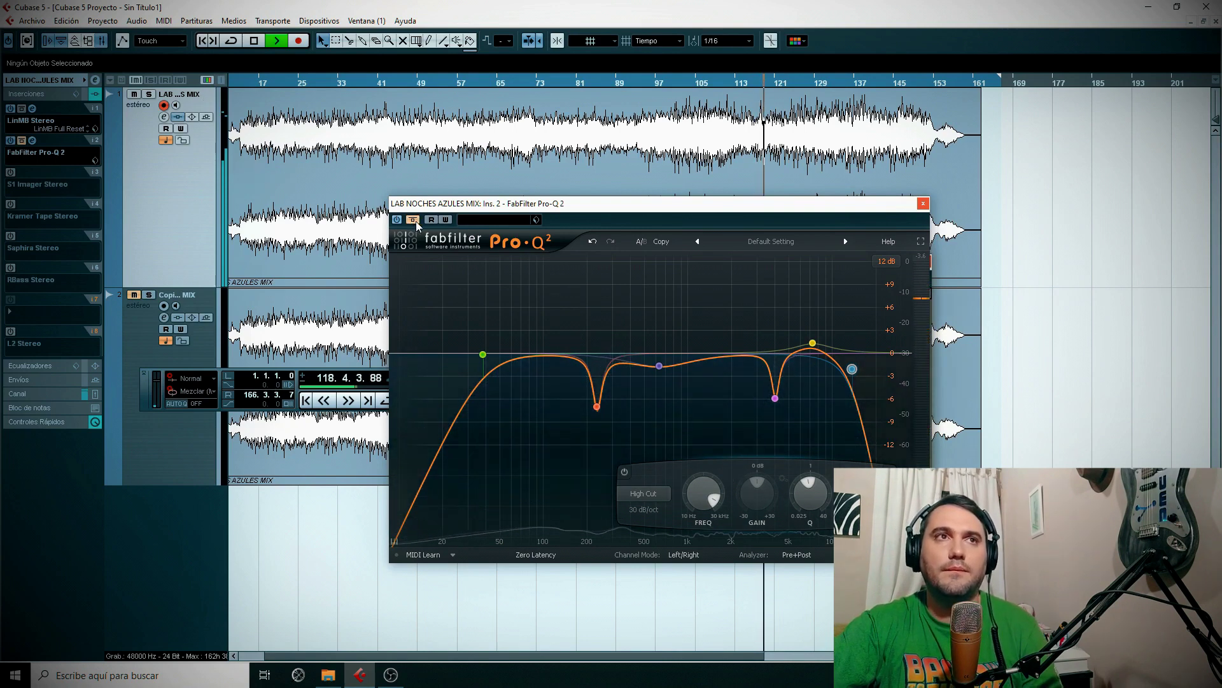
left_click(415, 221)
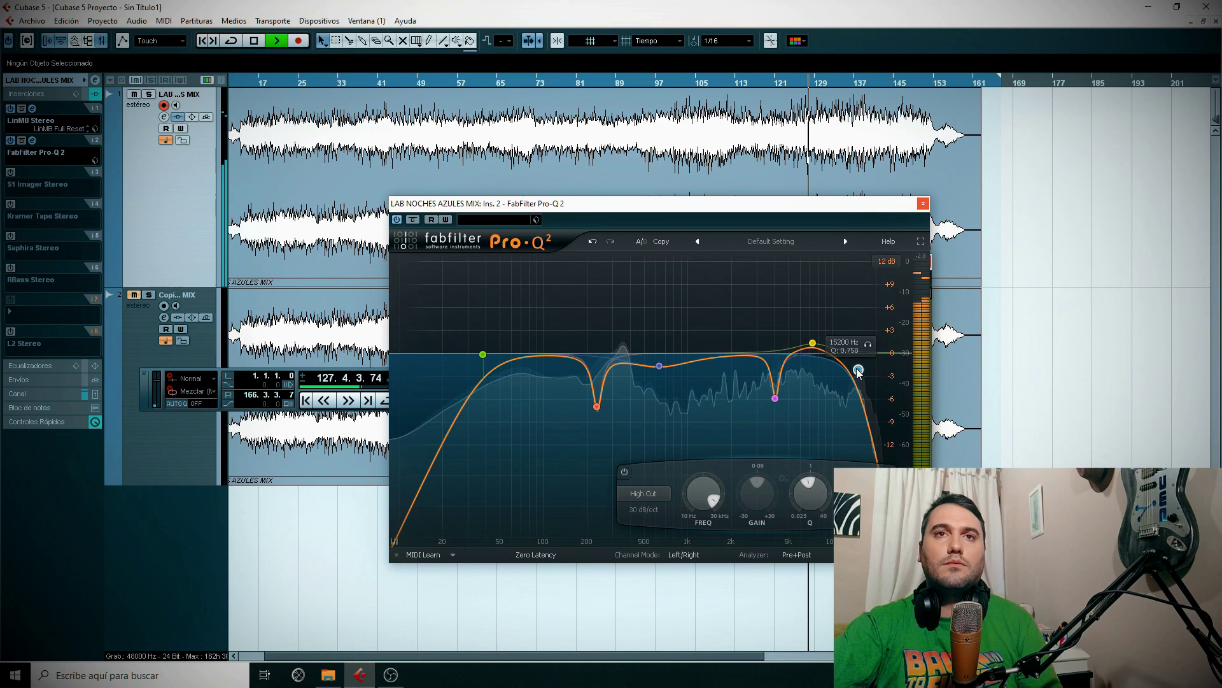
left_click_drag(816, 348, 821, 346)
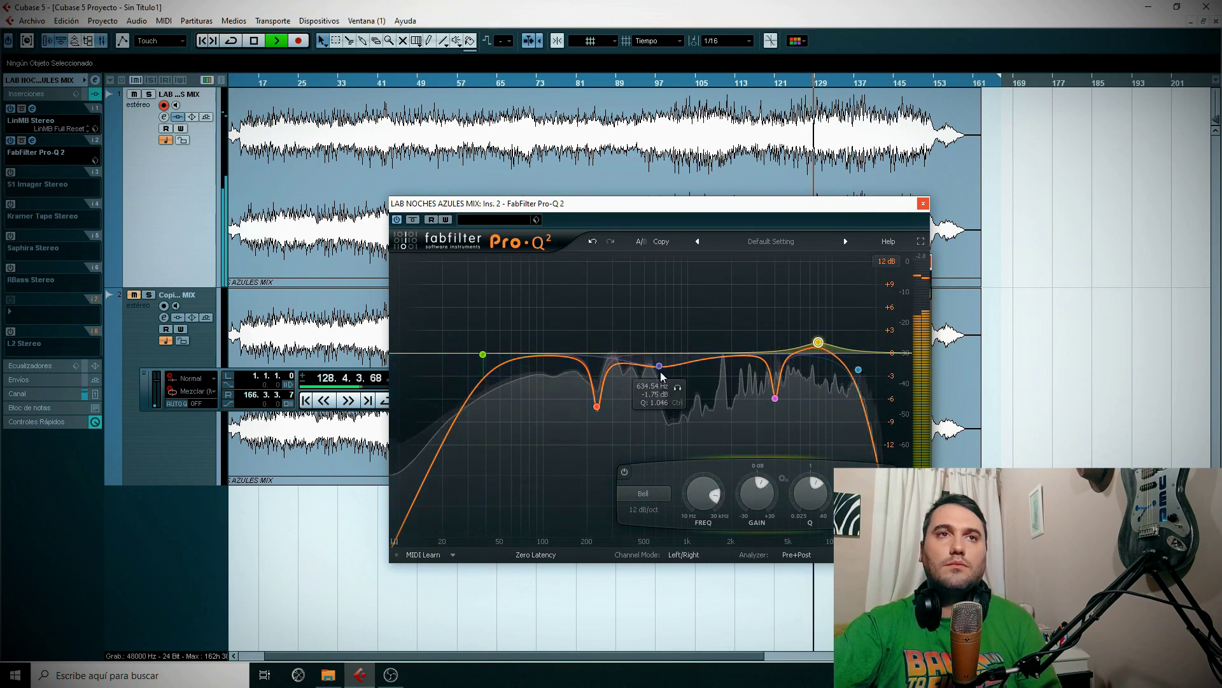
left_click(413, 220)
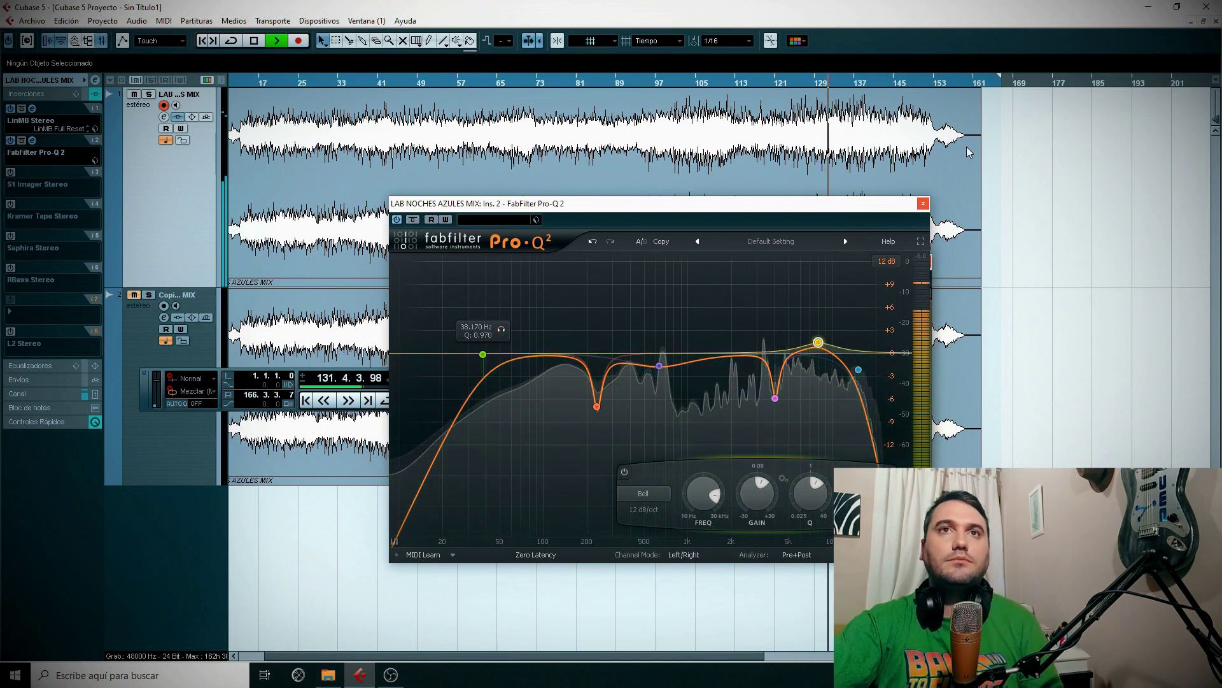
left_click(923, 204)
key("space")
left_click(925, 261)
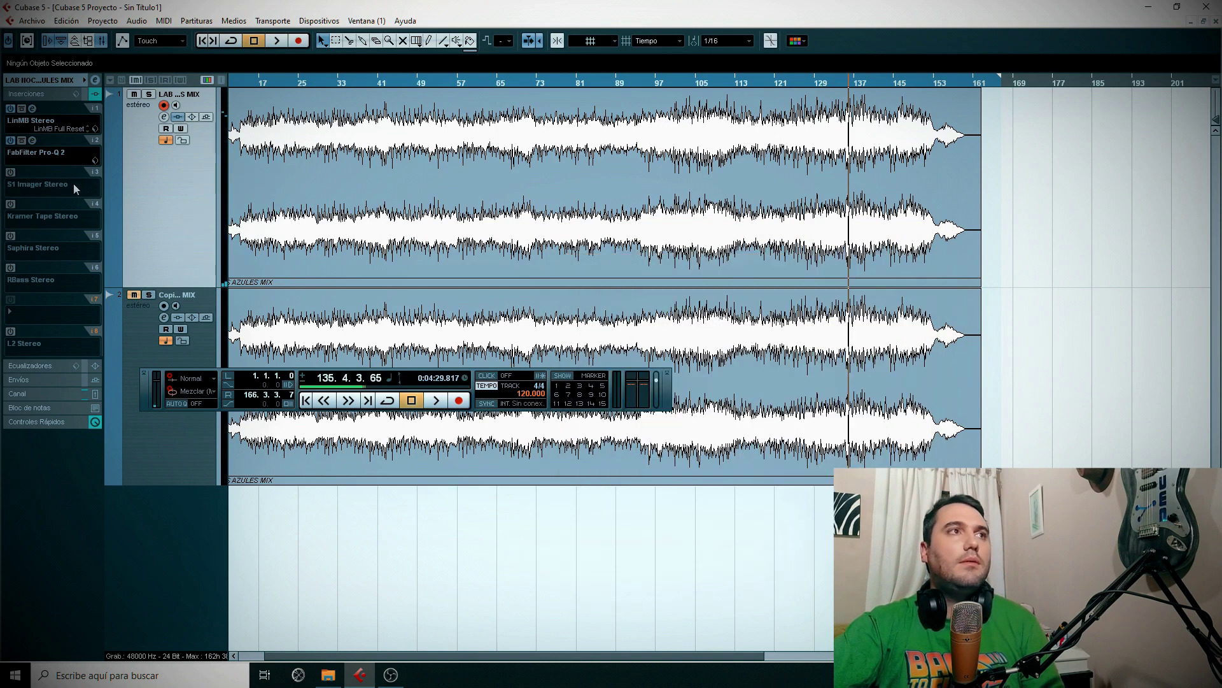
Switch on the S1 Imager insert, open its editor over the middle of the tracks, and play from about bar 85.
left_click_drag(535, 82, 467, 83)
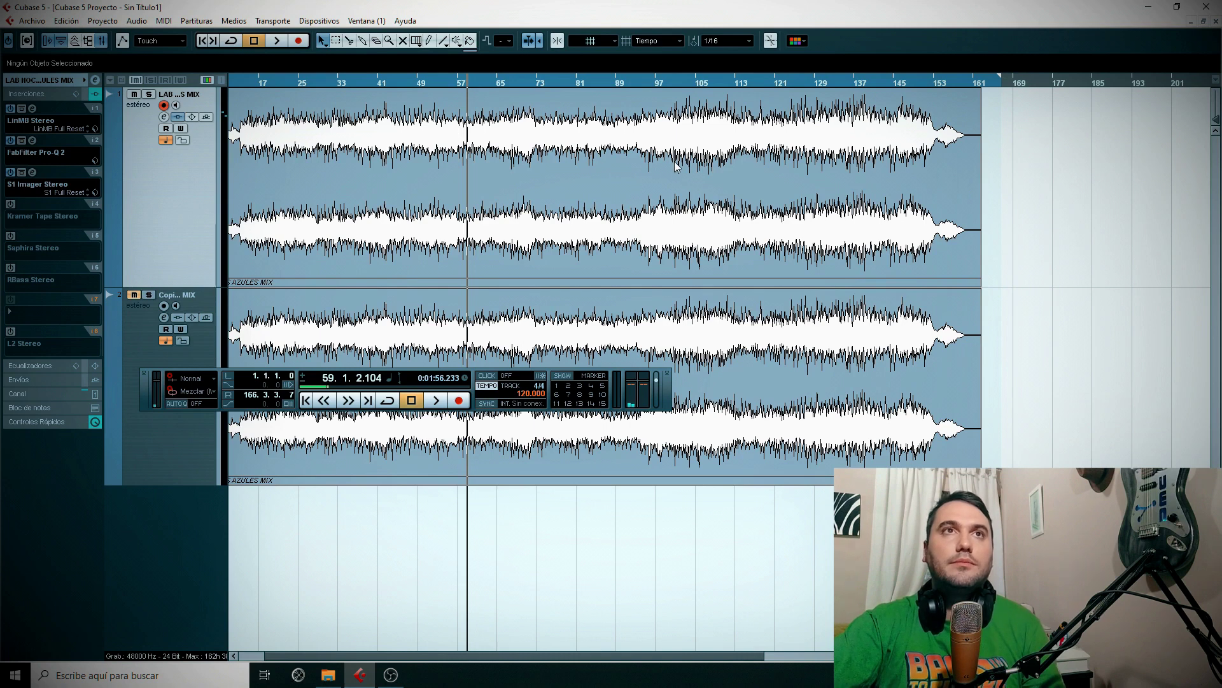
left_click_drag(590, 86, 598, 87)
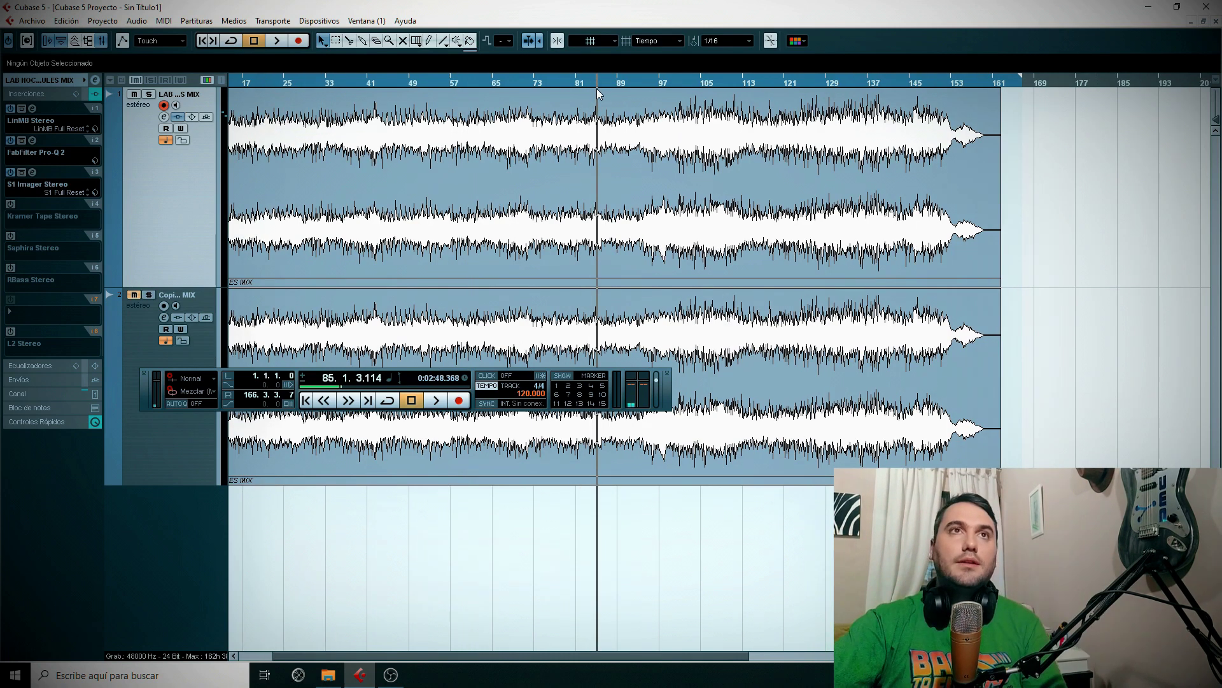
left_click(32, 173)
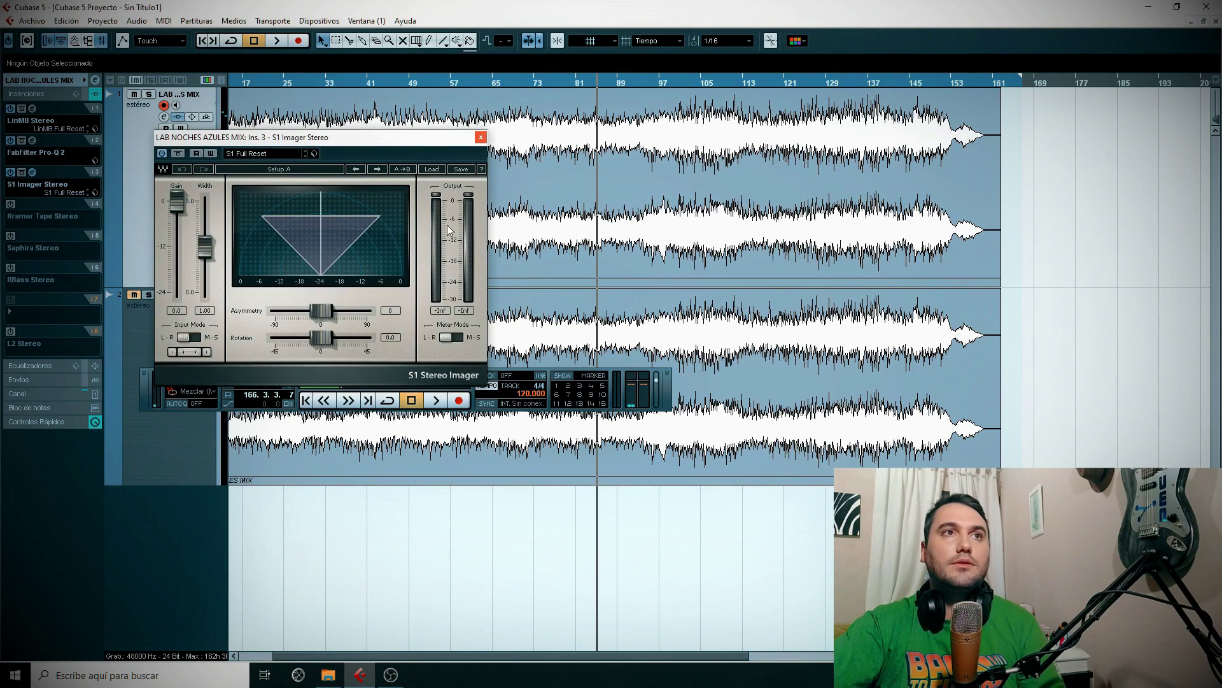
key("space")
left_click_drag(414, 140, 694, 240)
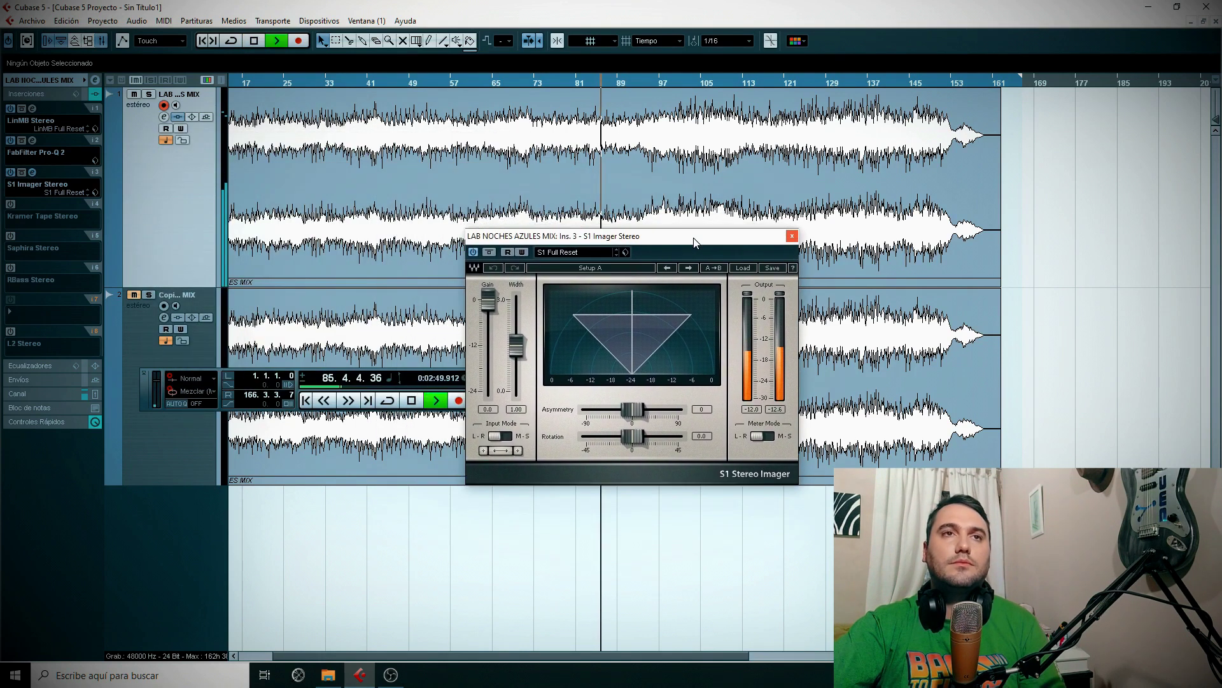
Audition S1 Imager's width at 2.98, settle on 1.56, and close its editor.
left_click_drag(516, 345, 516, 300)
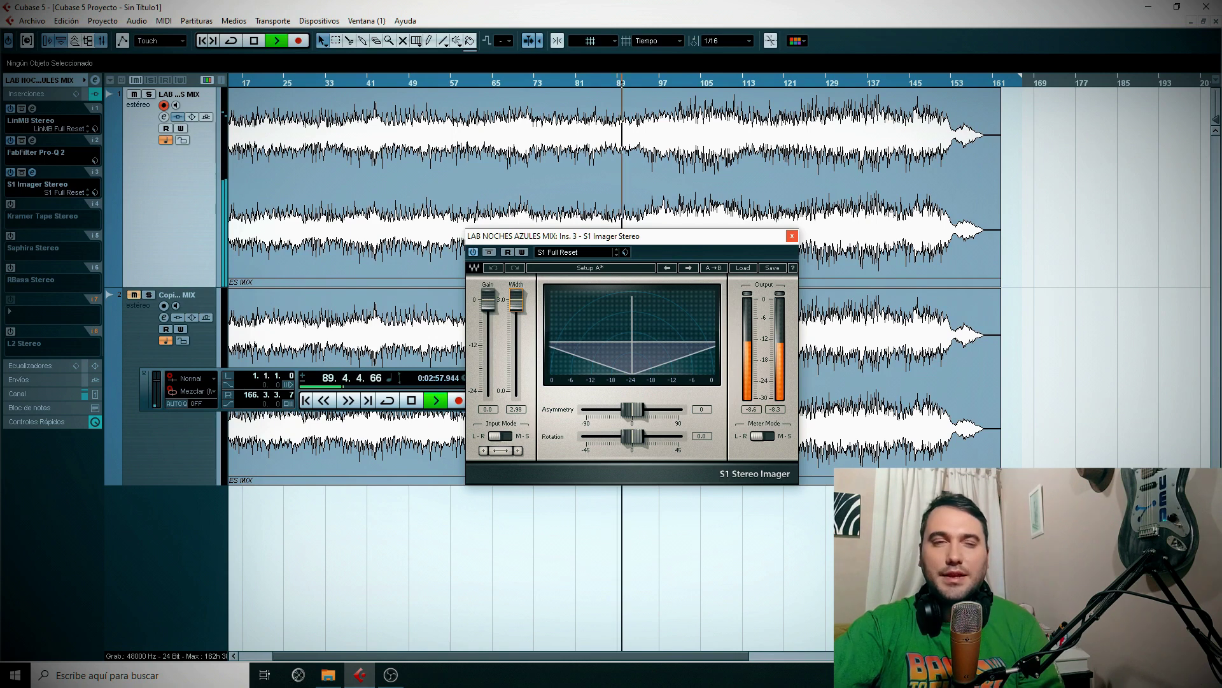
left_click_drag(517, 299, 516, 329)
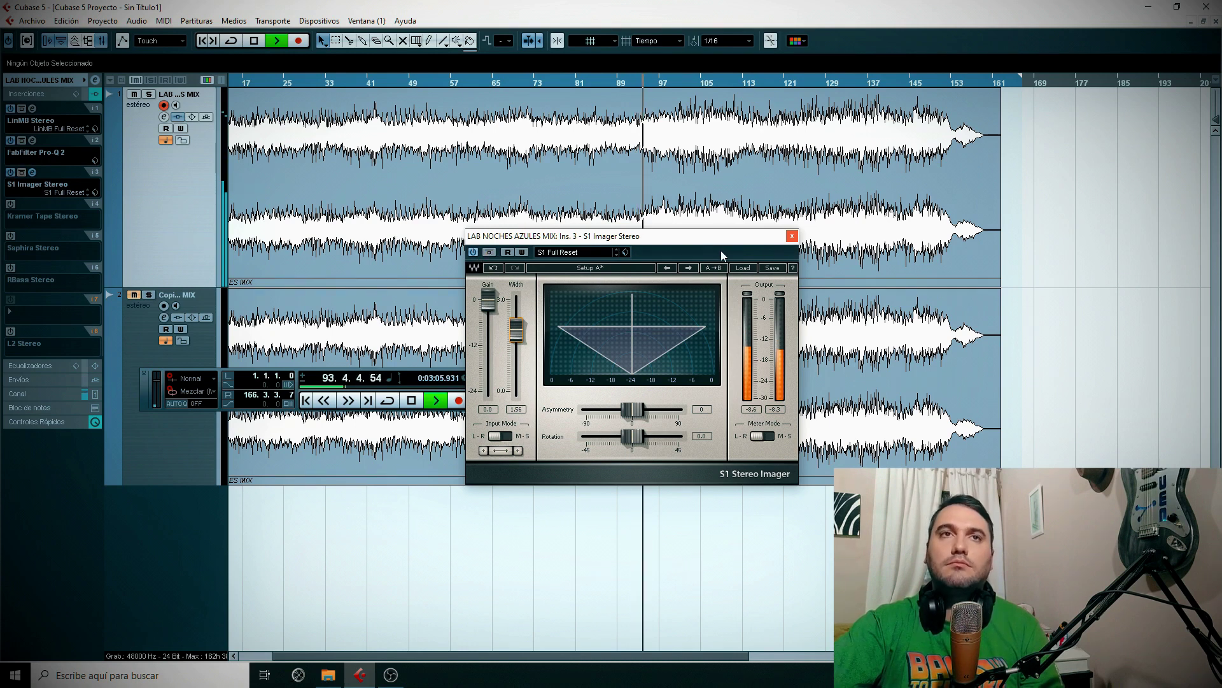
left_click(791, 236)
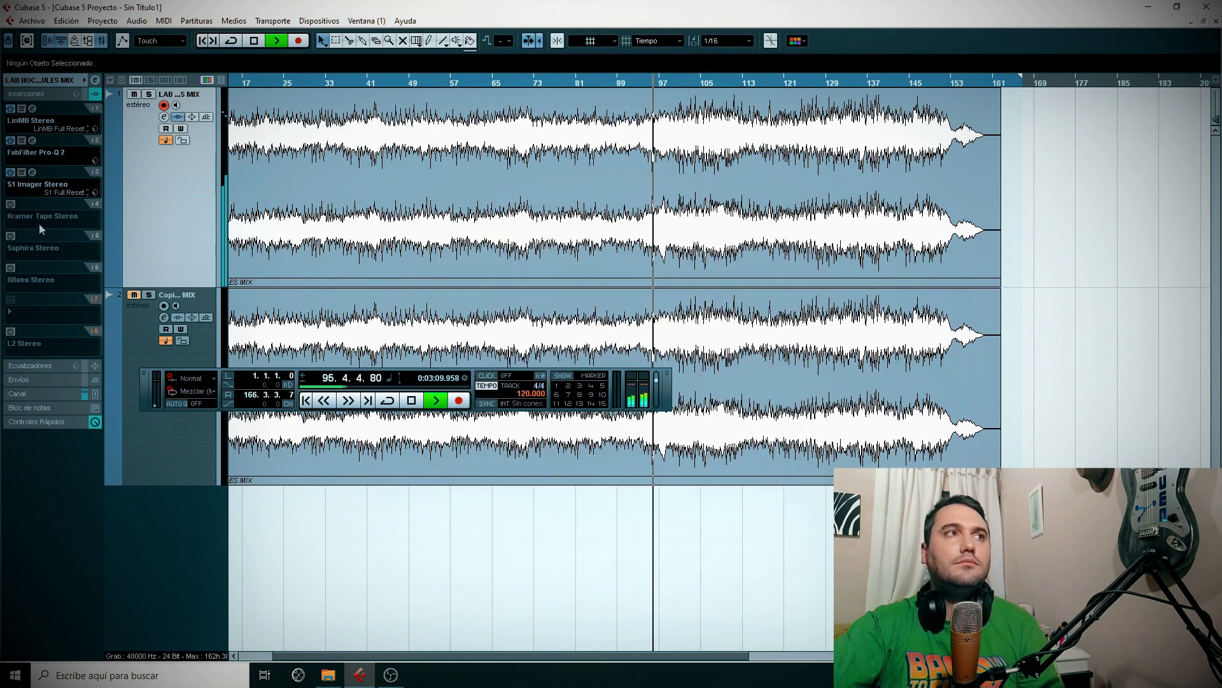
Switch on the Kramer Tape insert and open its editor over the middle of the tracks.
left_click(11, 204)
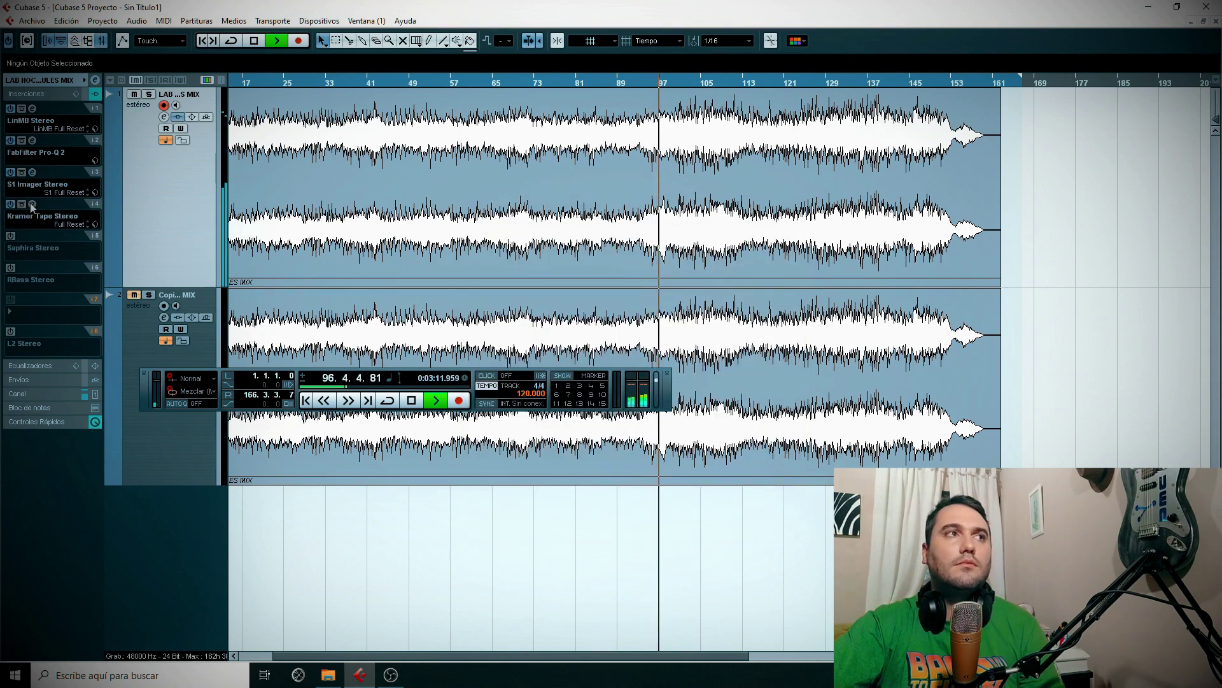
left_click(32, 204)
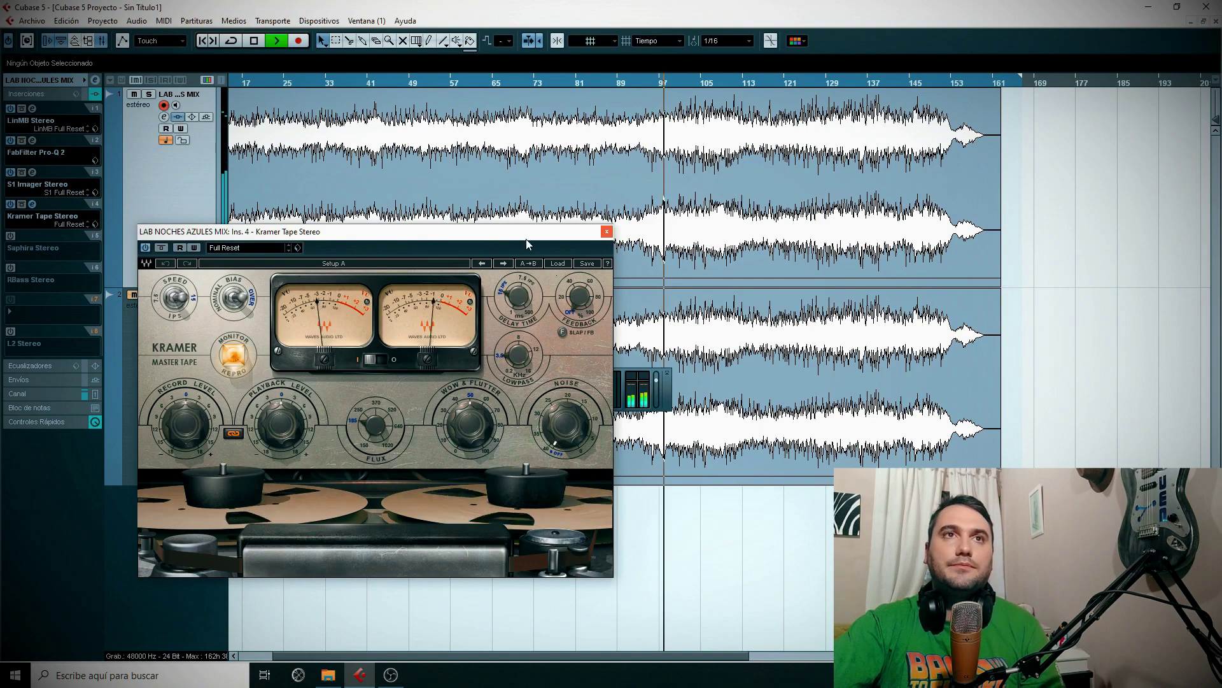
left_click_drag(511, 247, 568, 224)
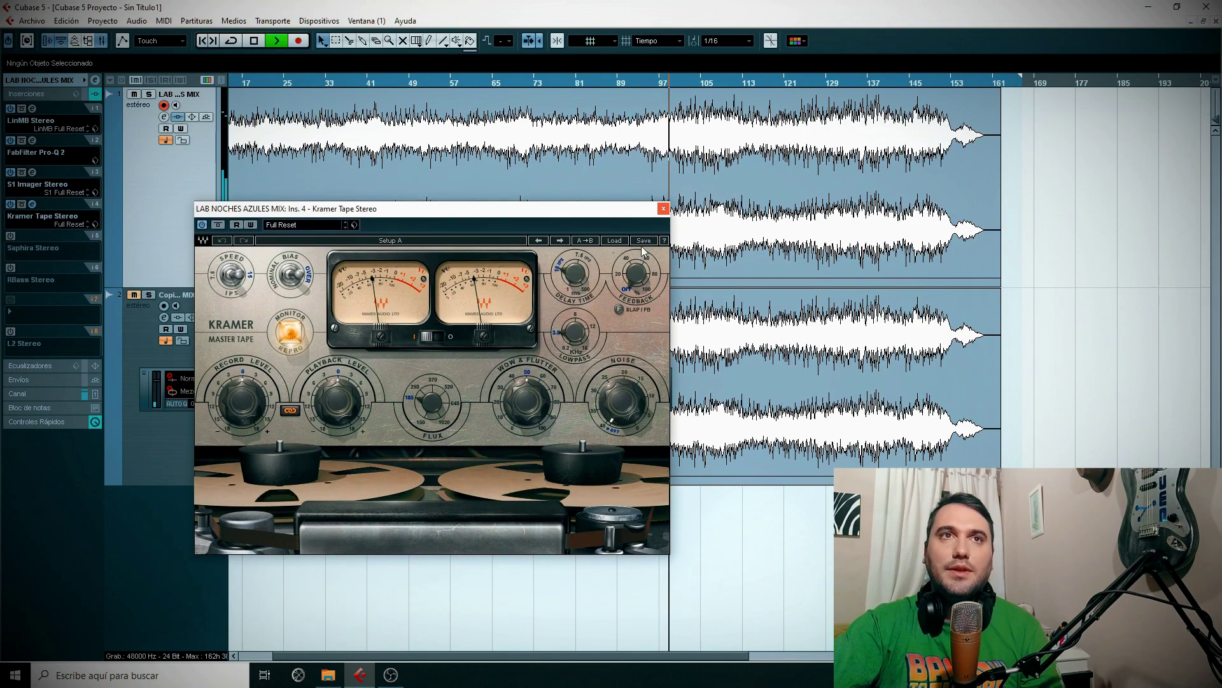
left_click(615, 241)
left_click(572, 155)
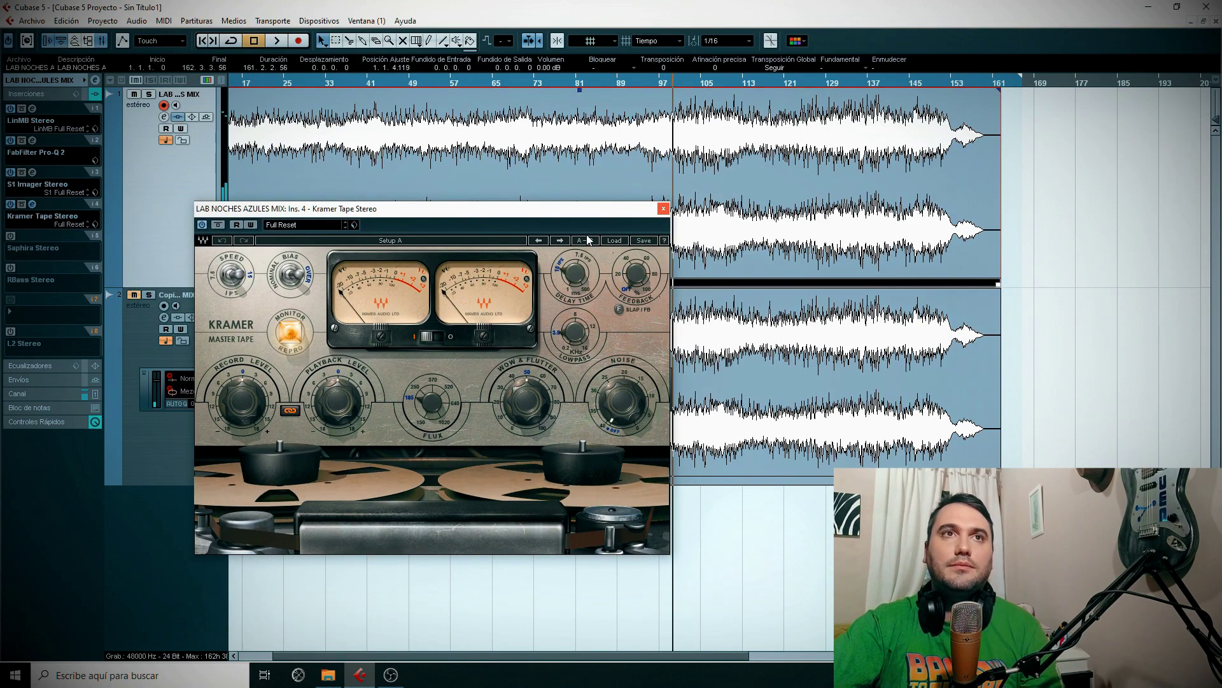
left_click(708, 84)
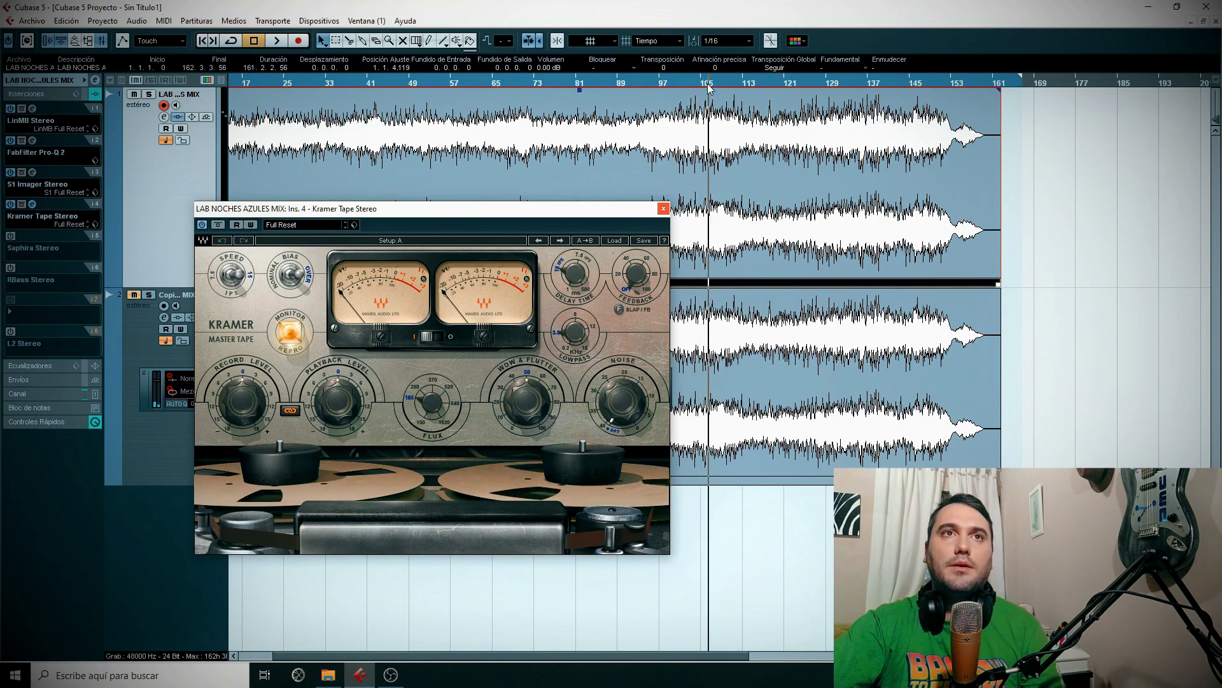
left_click(614, 241)
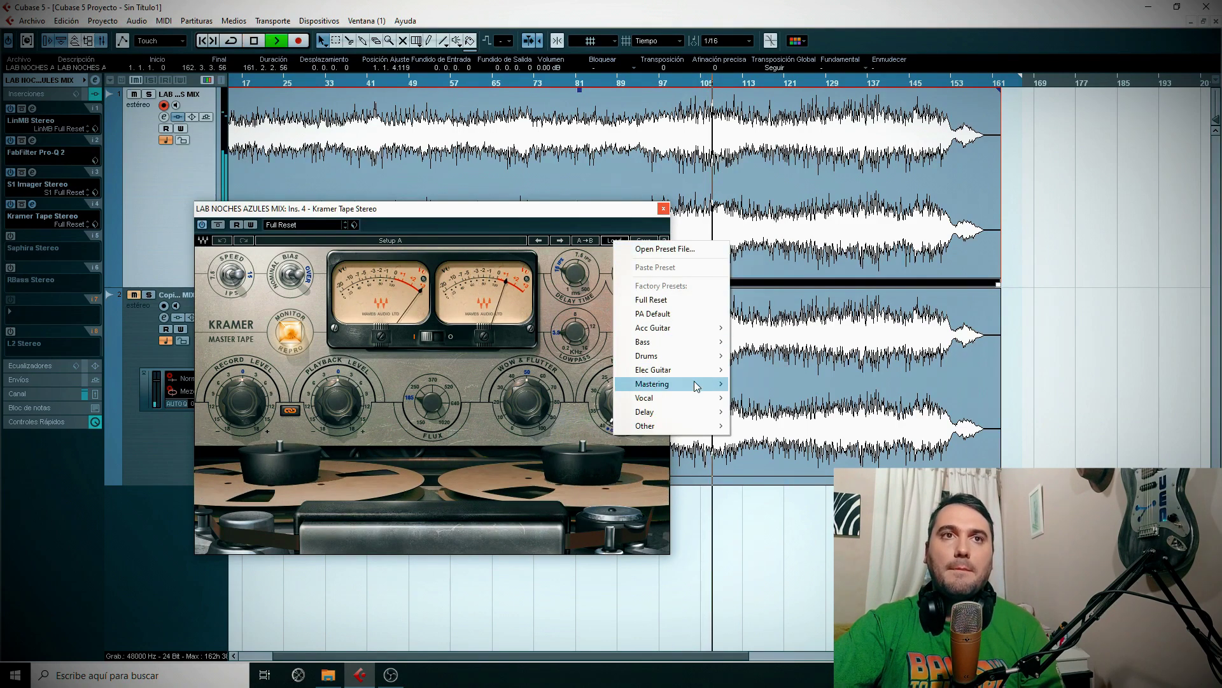
mouse_move(662, 384)
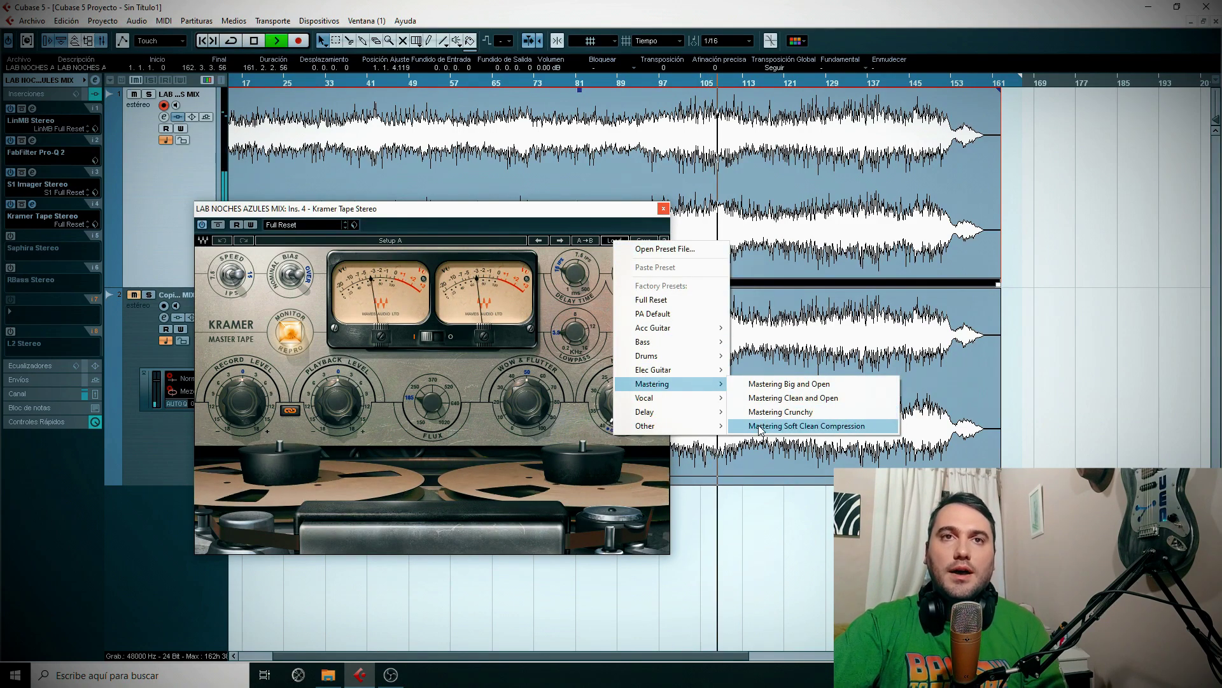
left_click(709, 84)
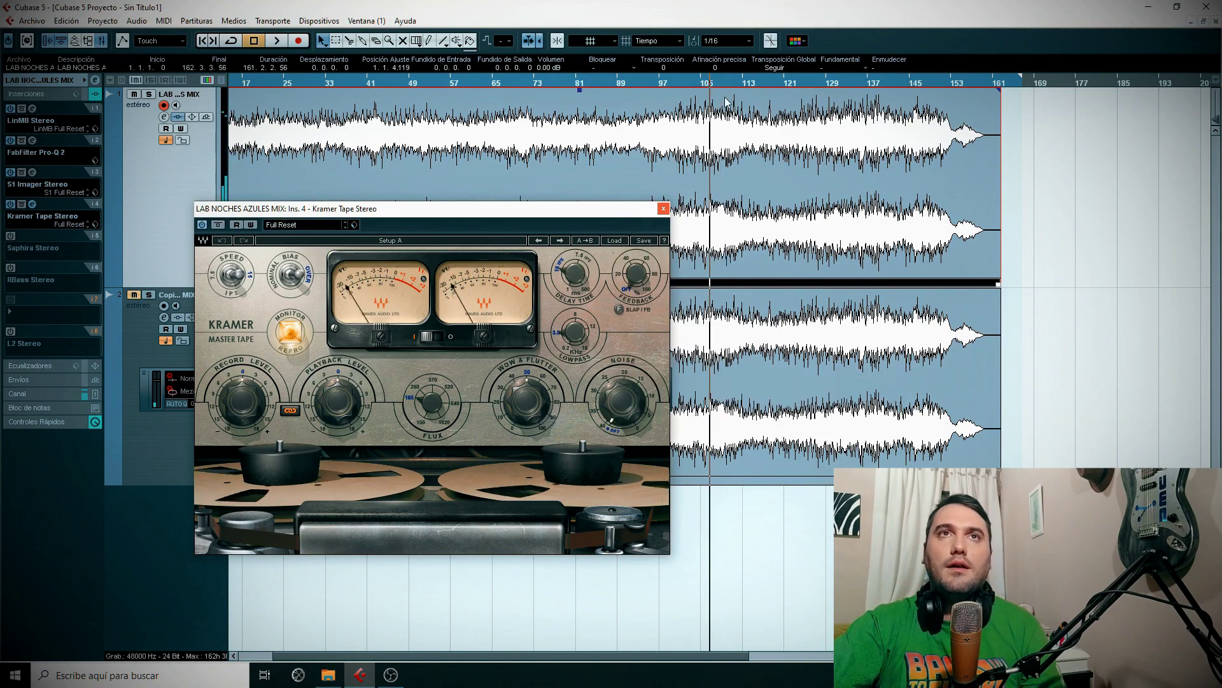
Load the Mastering Soft Clean Compression preset in Kramer Tape, audition it, and close the editor.
left_click(615, 240)
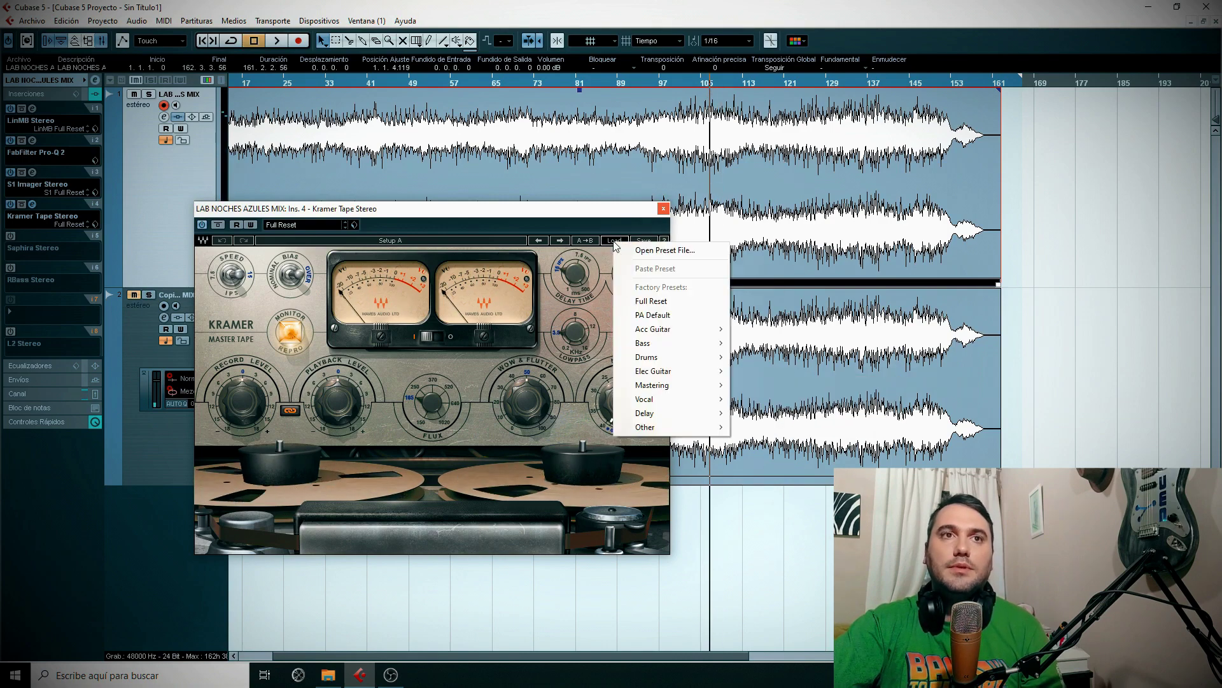
mouse_move(662, 384)
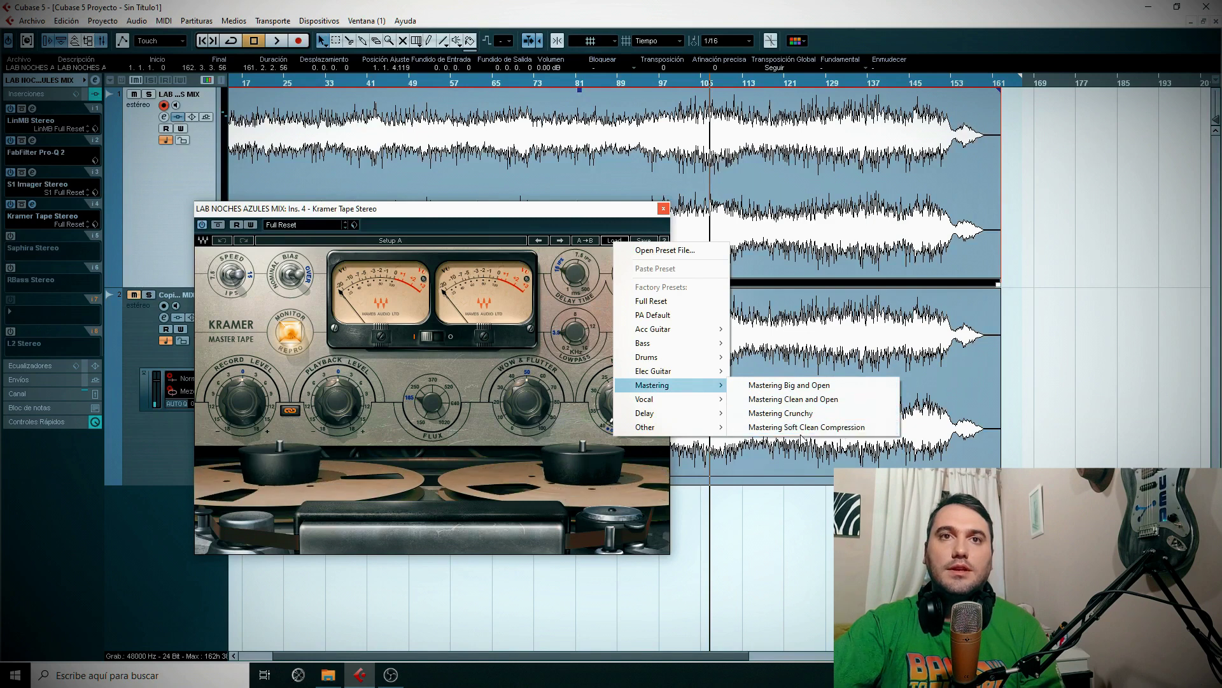
left_click(828, 429)
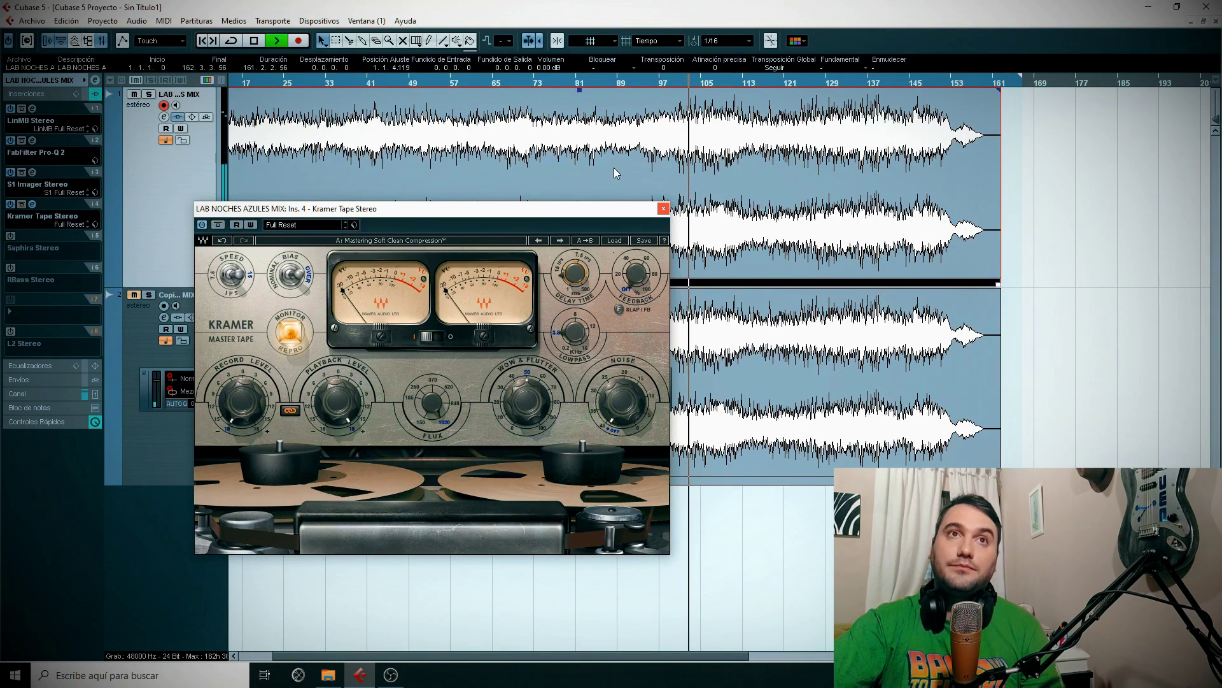
left_click(664, 209)
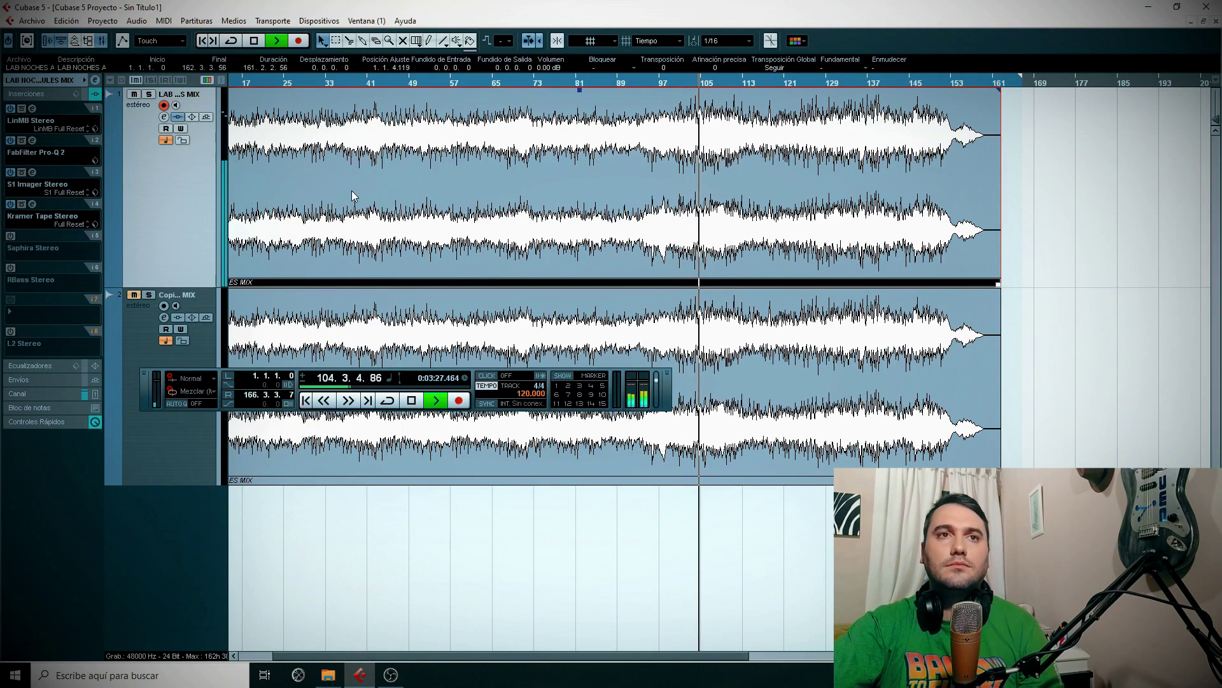
Stop playback and replay the mix from about bar 101.
left_click(85, 95)
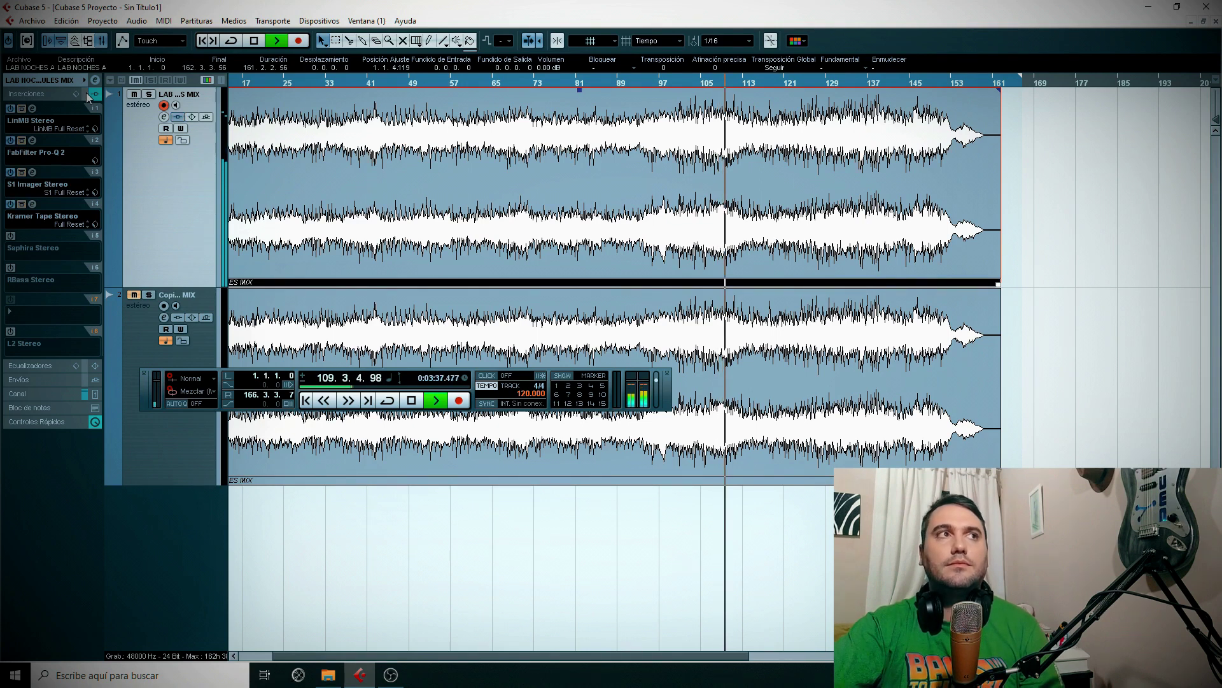
key("space")
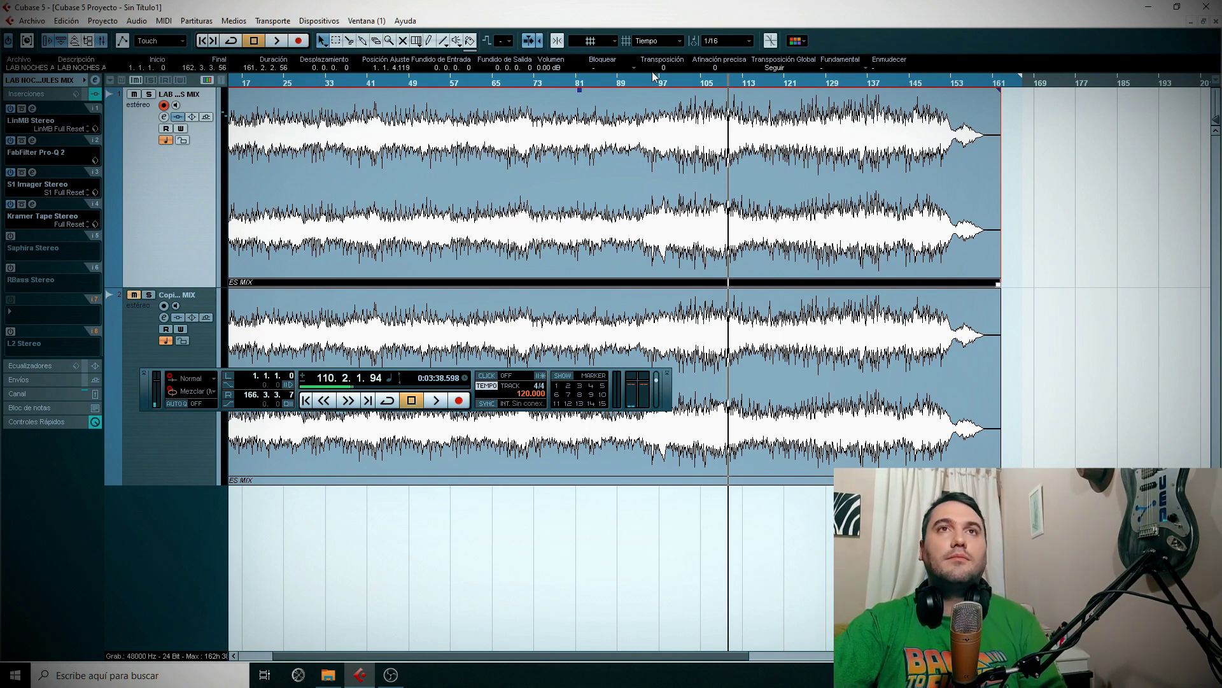
left_click_drag(716, 78, 694, 78)
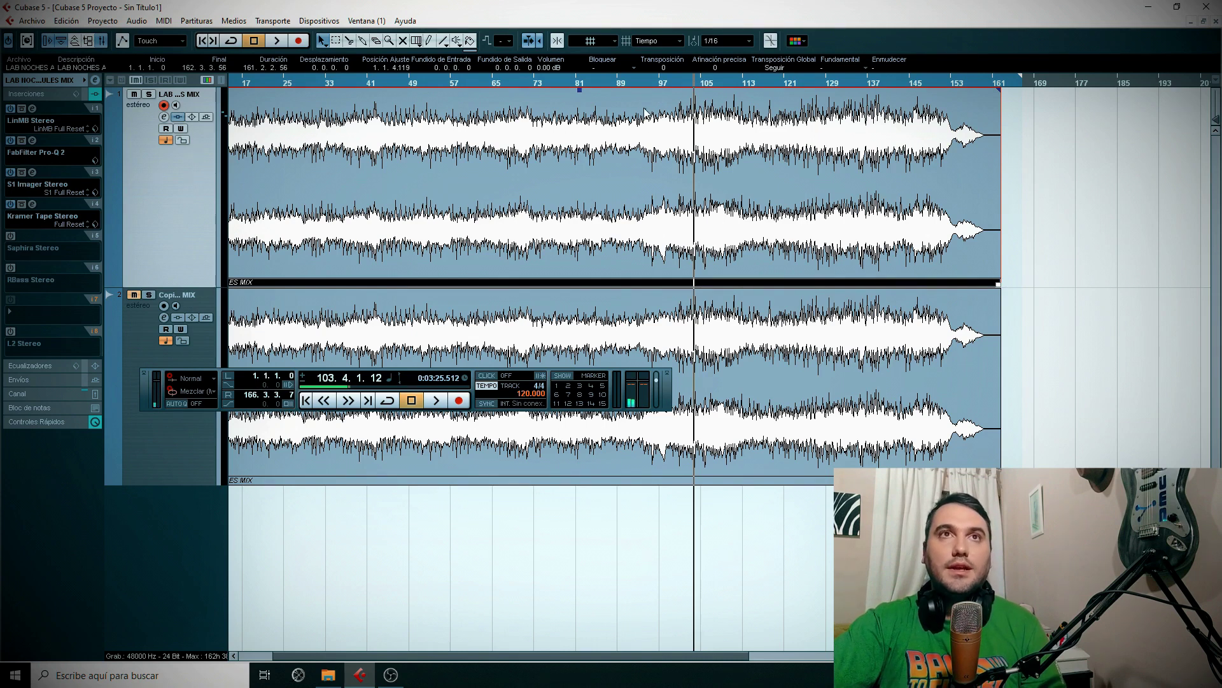
left_click_drag(679, 87, 662, 83)
left_click(680, 79)
key("space")
Switch on the Saphira insert and open its editor over the middle of the tracks.
left_click(10, 236)
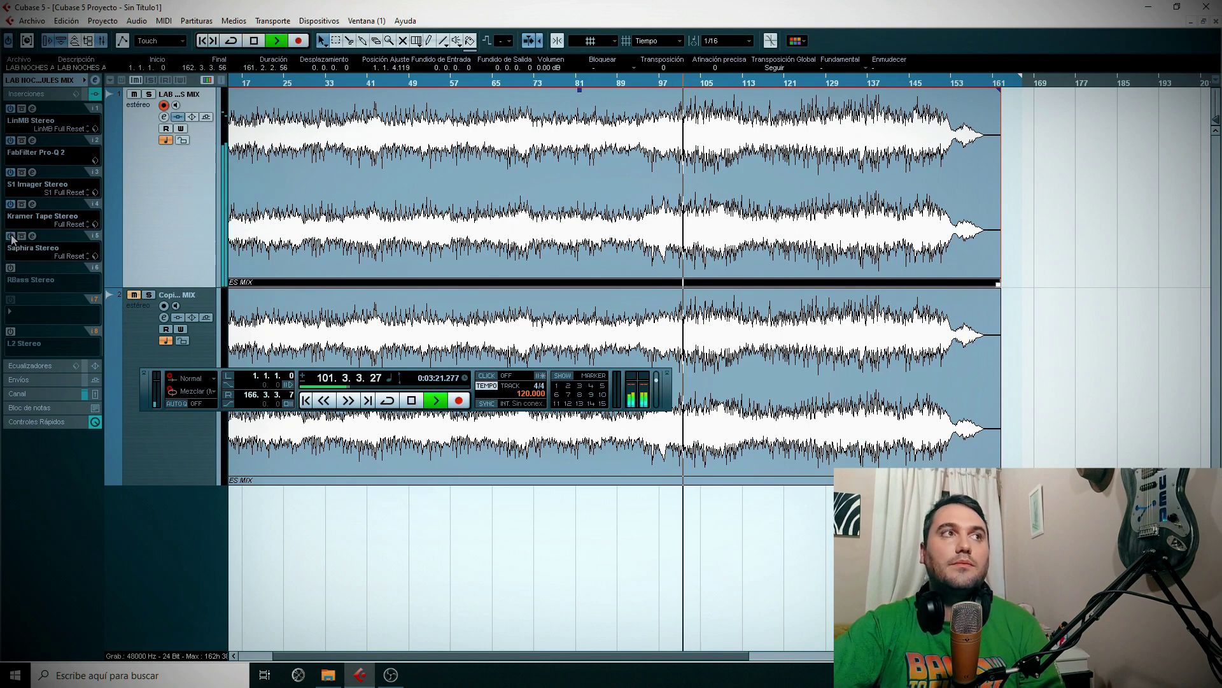
left_click(33, 235)
left_click_drag(617, 158, 575, 151)
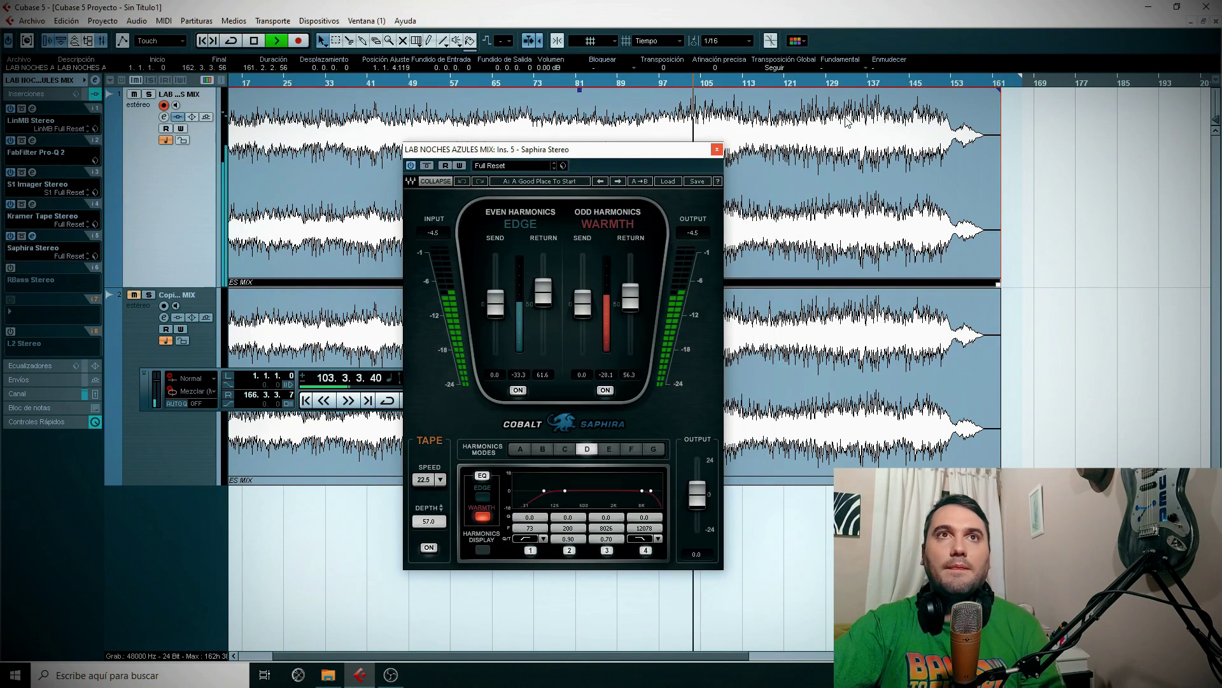
Stop playback and load the 3D preset in Saphira.
key("space")
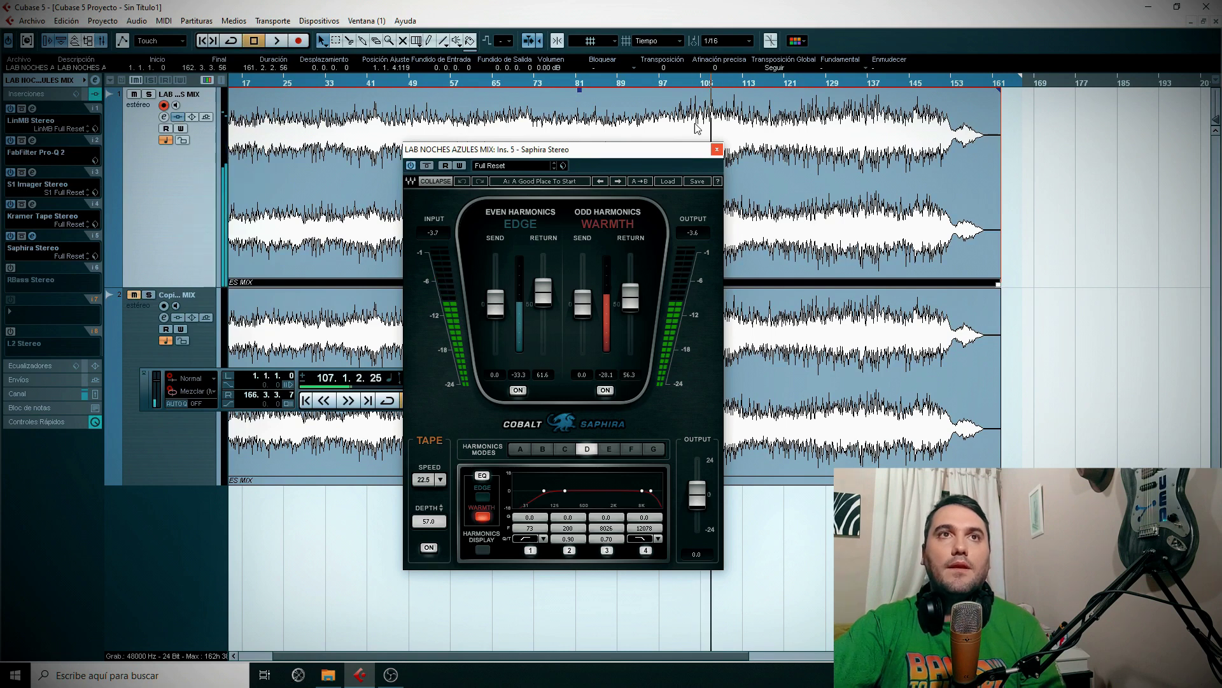
left_click(678, 182)
mouse_move(729, 283)
left_click(818, 270)
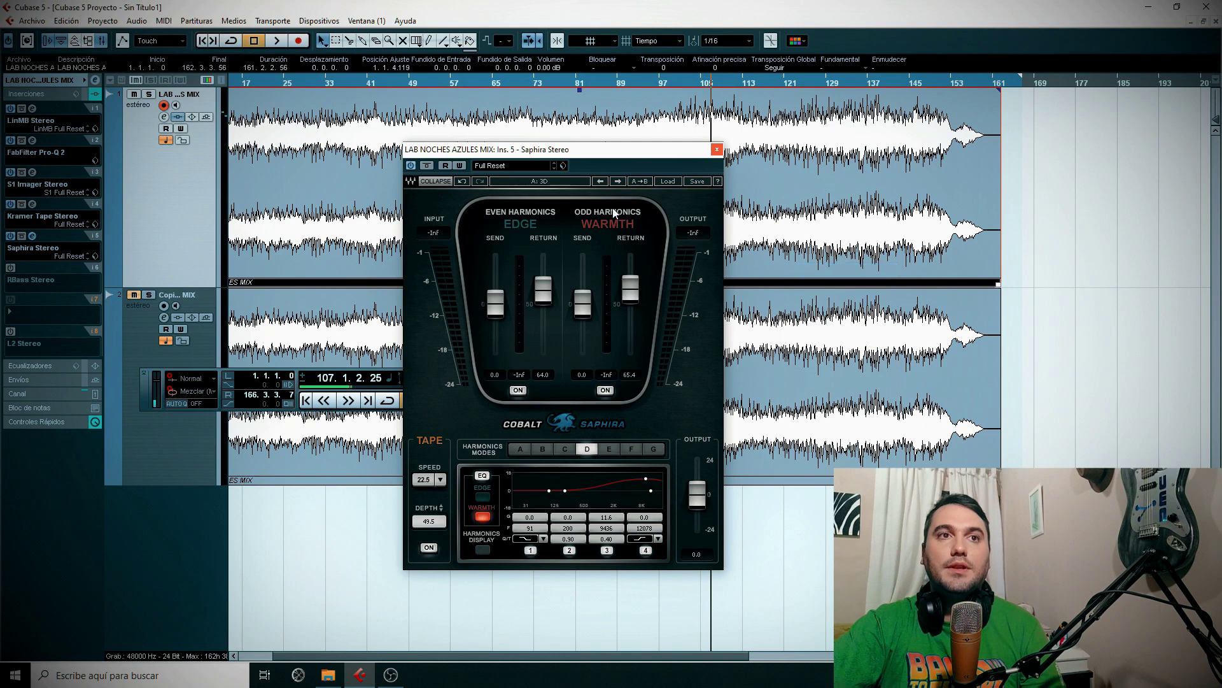
Play from about bar 94, compare Saphira with its bypassed sound, then close its editor and stop playback.
left_click_drag(657, 83, 644, 83)
key("space")
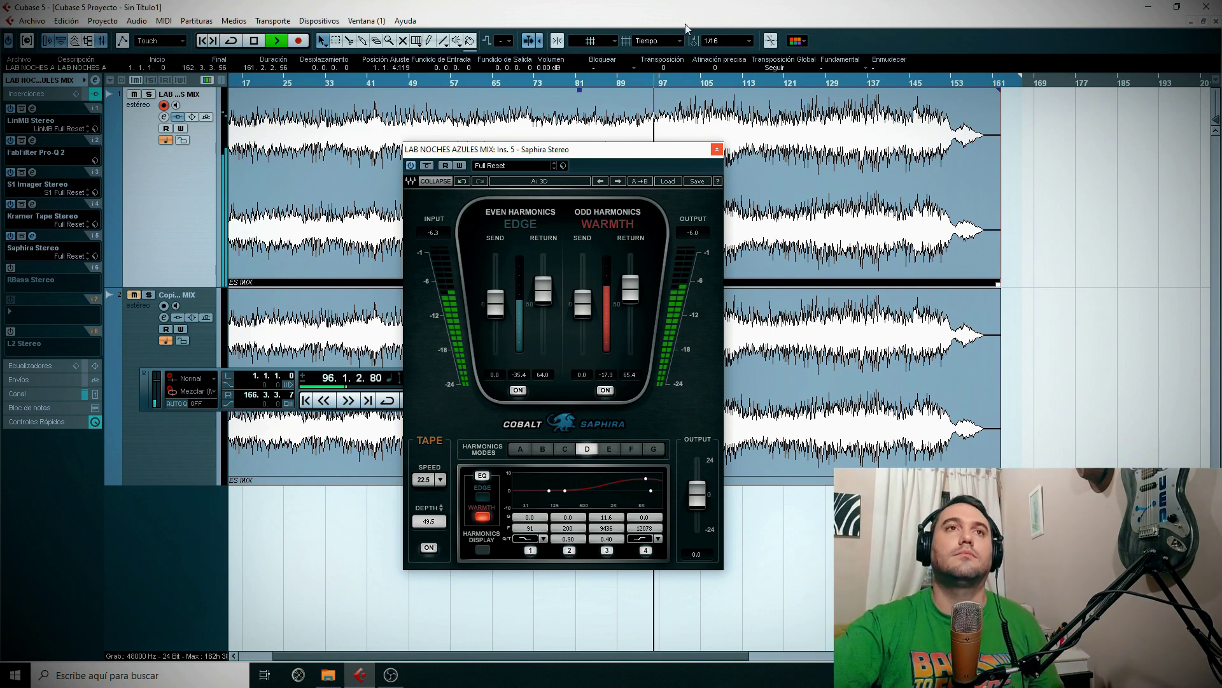
left_click(22, 236)
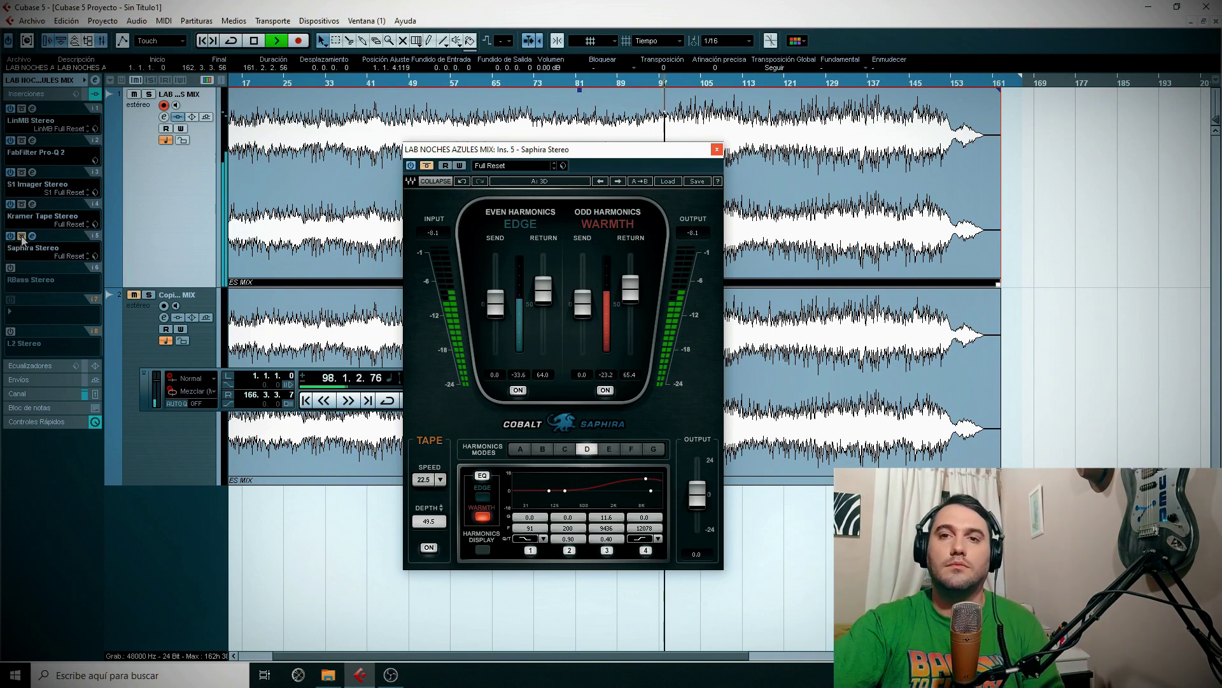
left_click(21, 236)
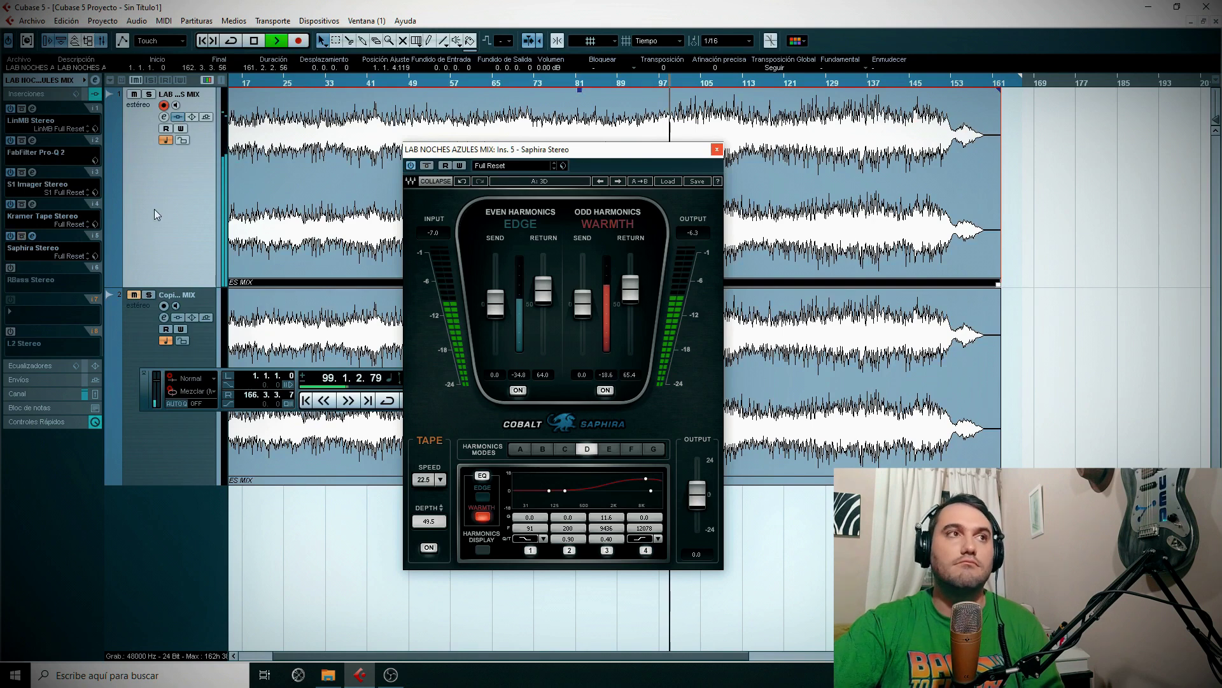
left_click(717, 150)
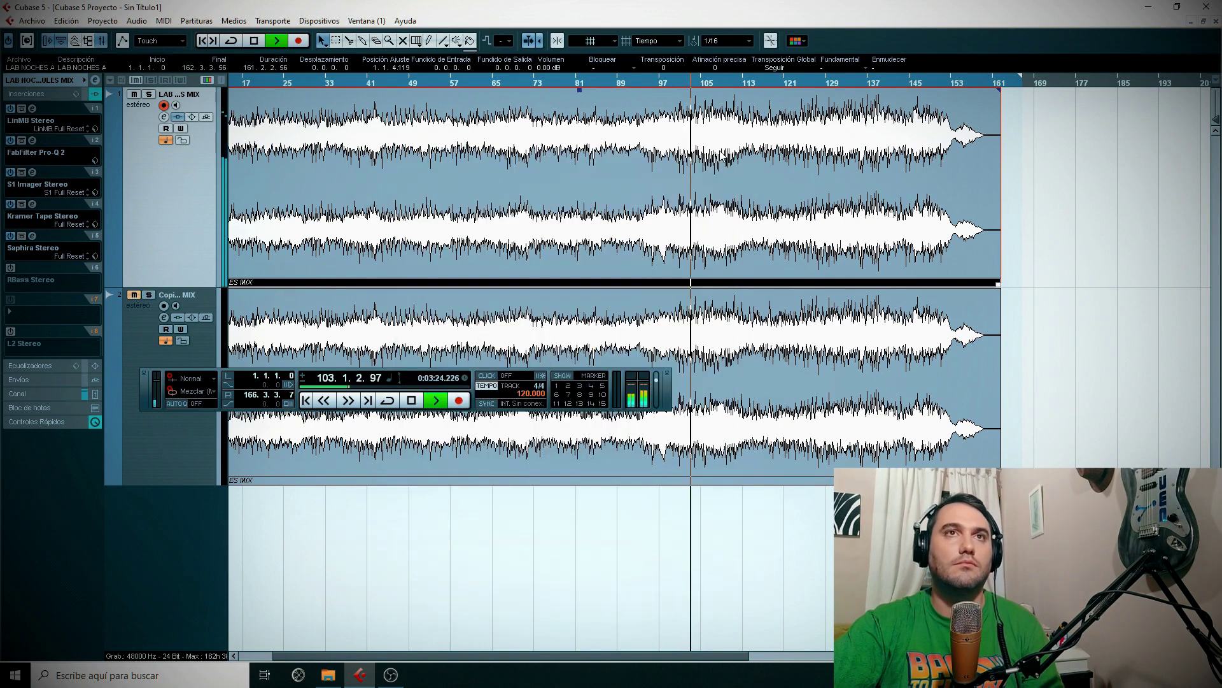
key("space")
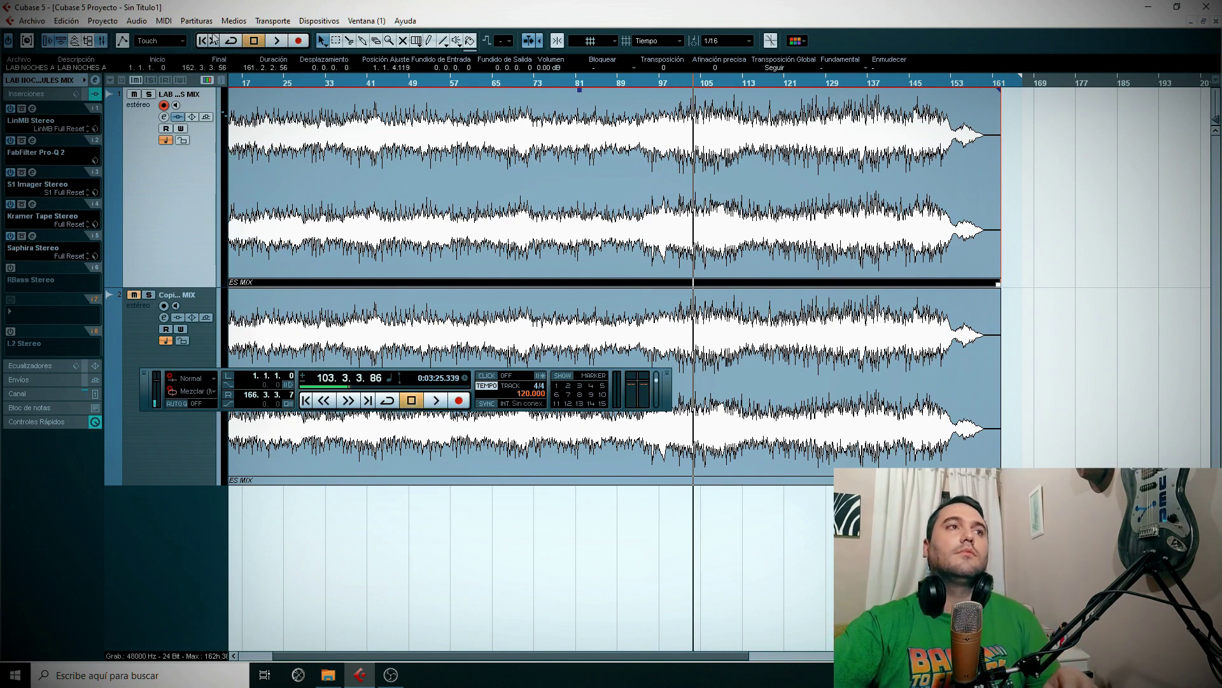
Switch on the RBass insert and open its editor with the playback position at about bar 17.
left_click(10, 268)
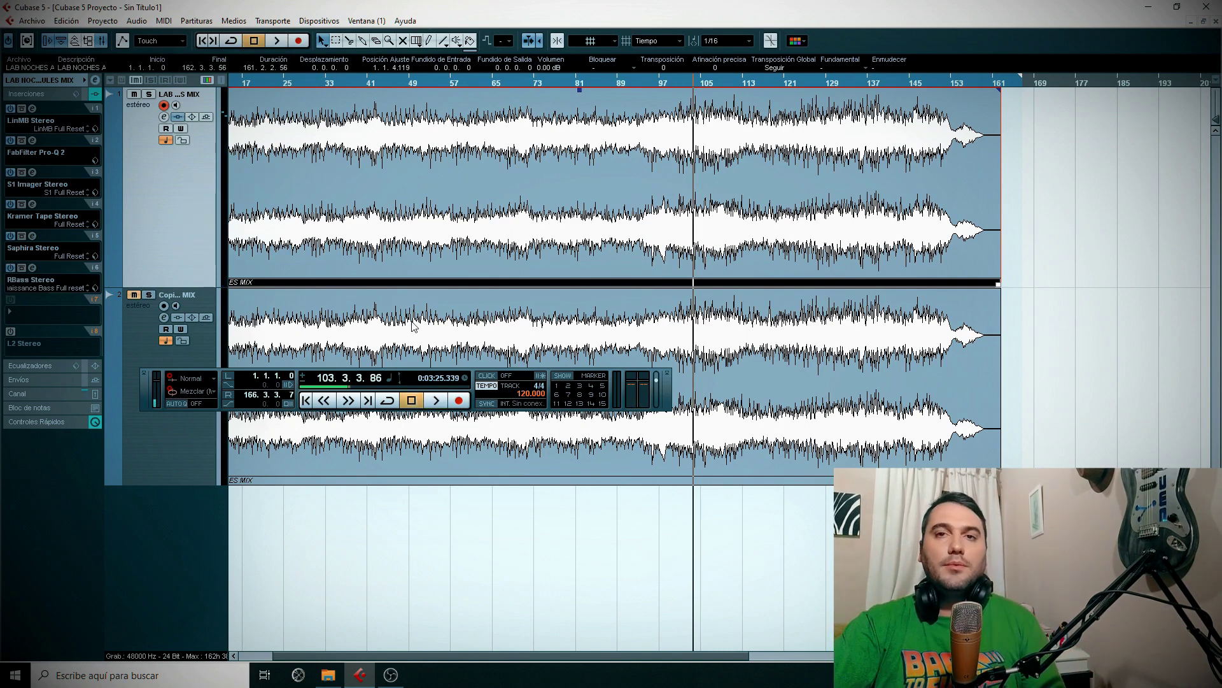
left_click_drag(556, 655, 457, 652)
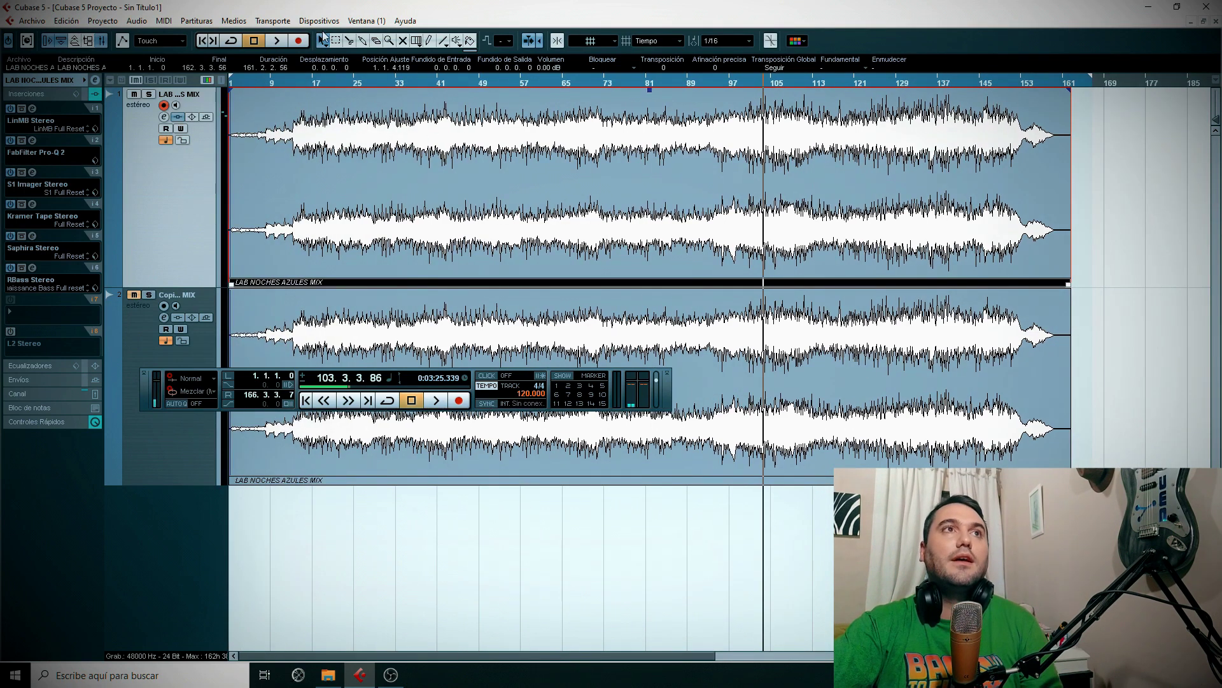
left_click_drag(333, 78, 380, 80)
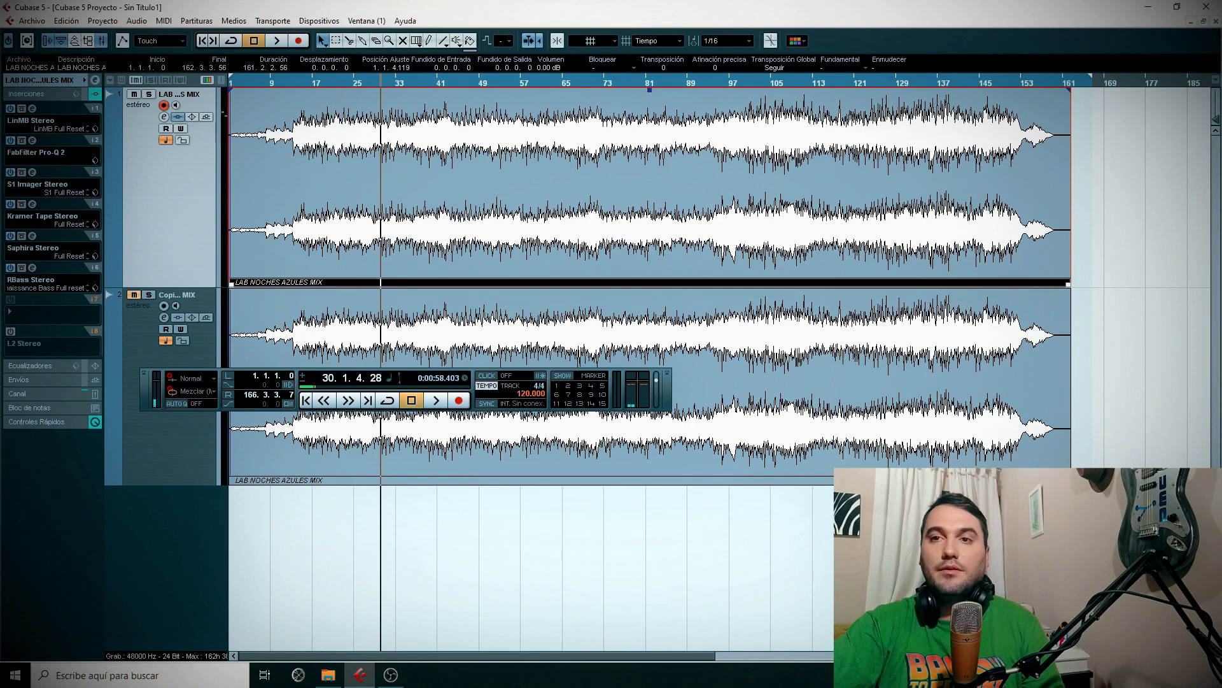
key("g")
key("g")
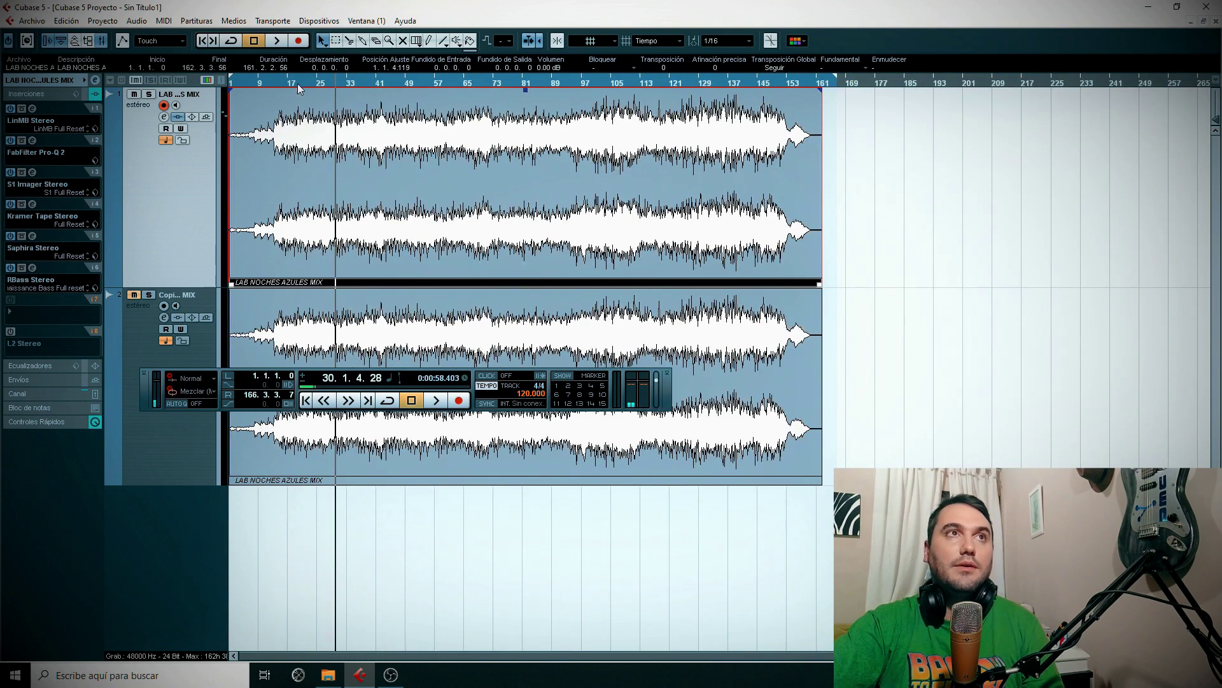
left_click_drag(313, 87, 290, 87)
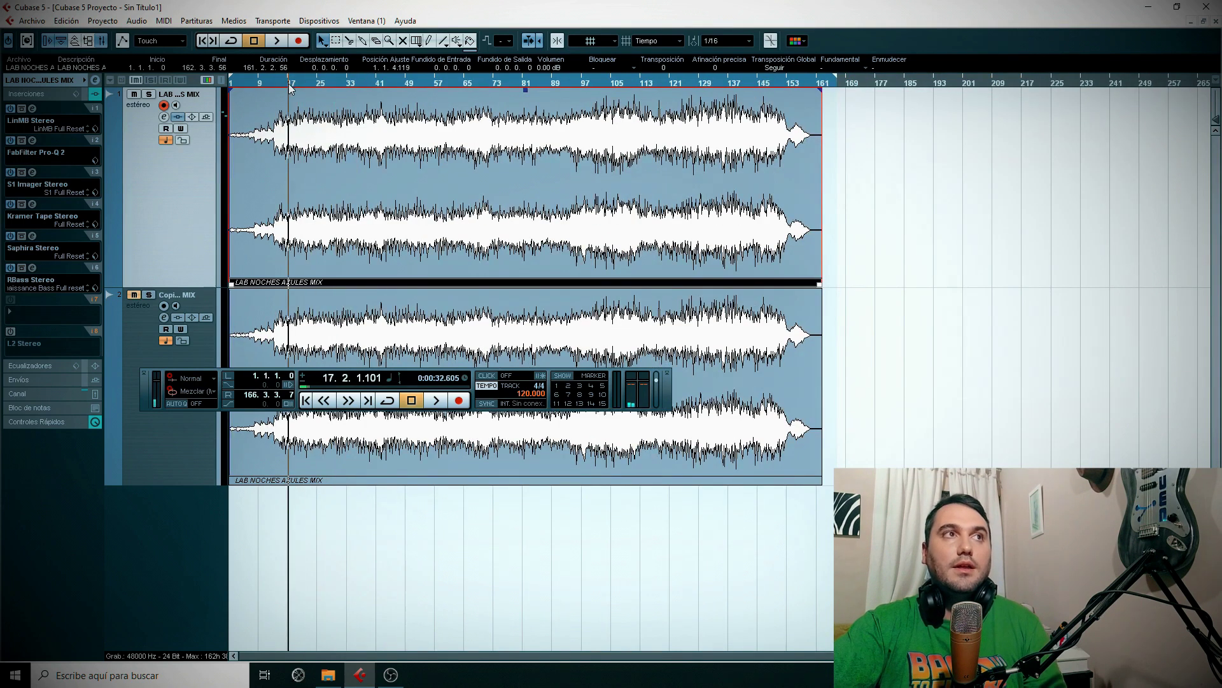
left_click(32, 268)
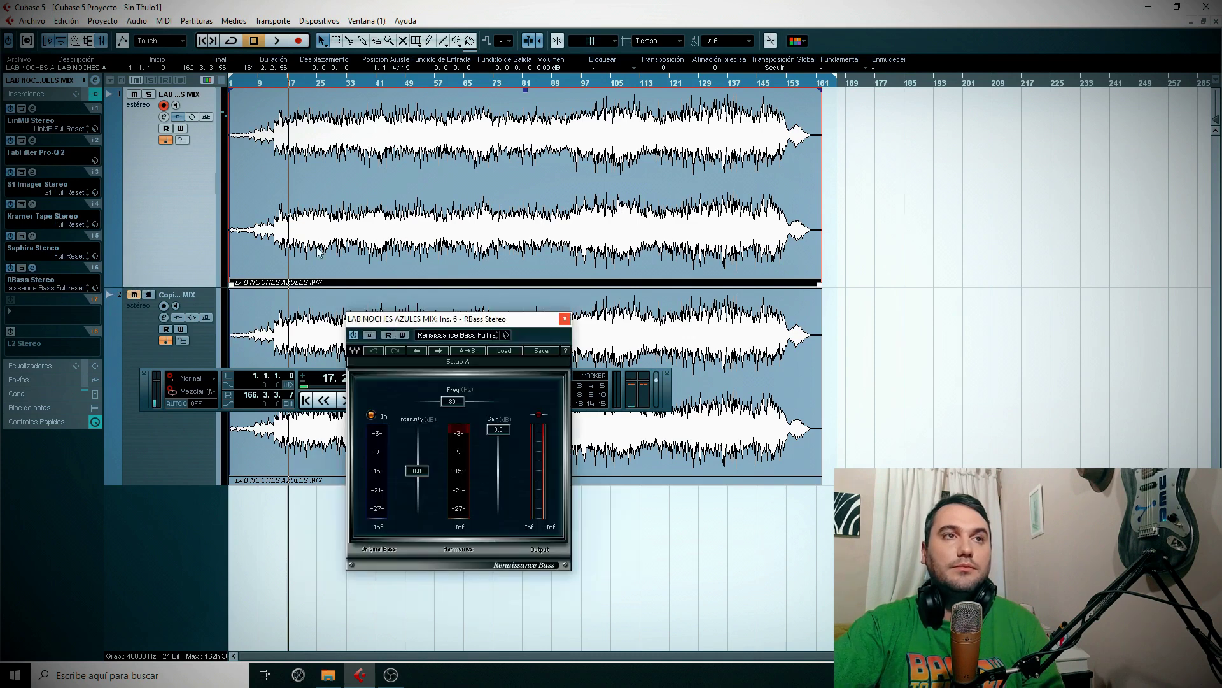
Lower RBass's Intensity to -8.4 dB while the mix plays, and close its editor.
left_click_drag(423, 469, 417, 483)
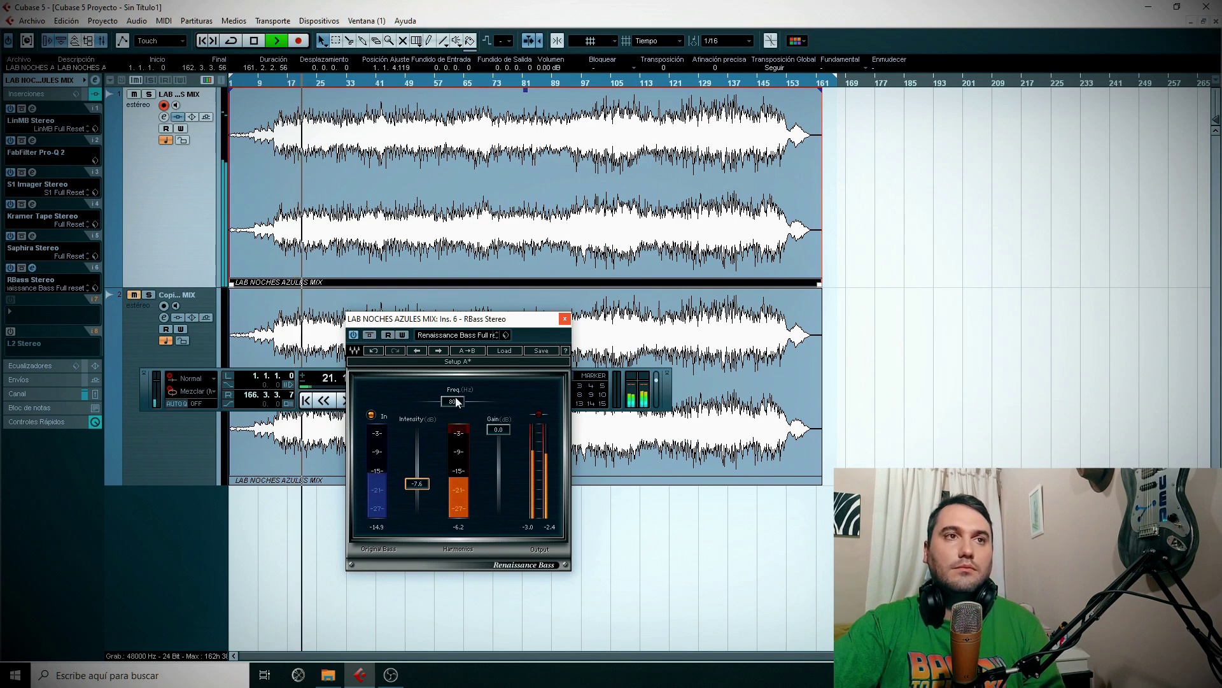
left_click_drag(453, 400, 453, 399)
left_click_drag(418, 487, 425, 484)
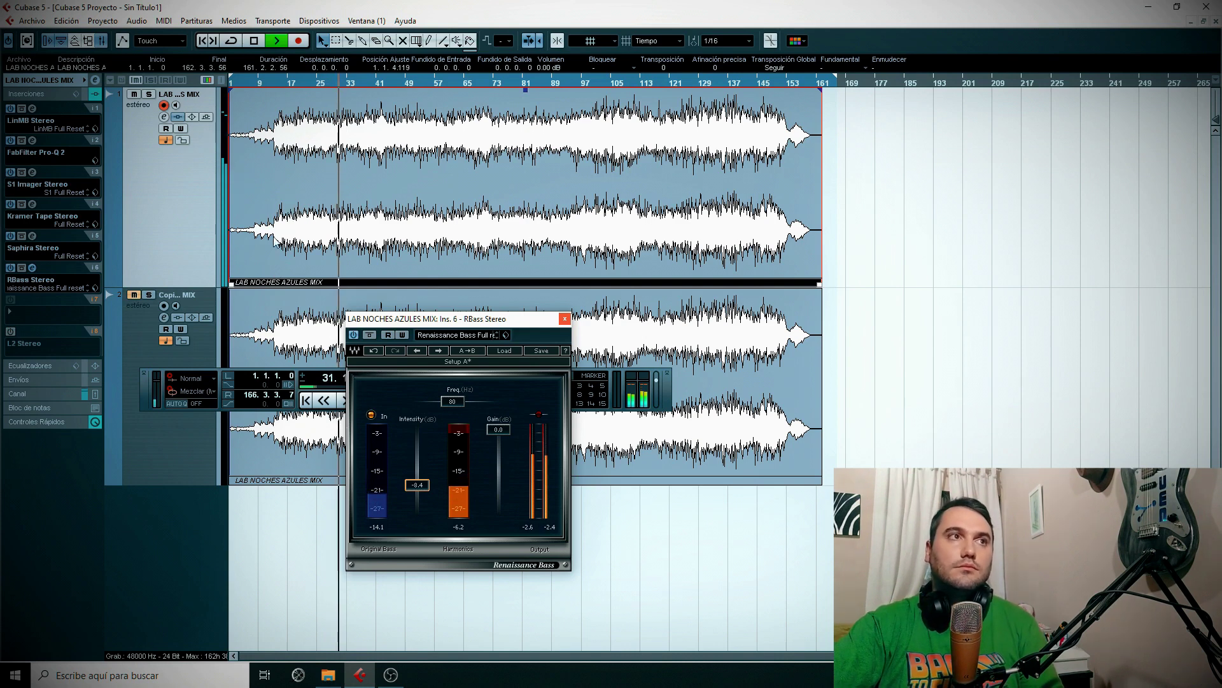
left_click(564, 318)
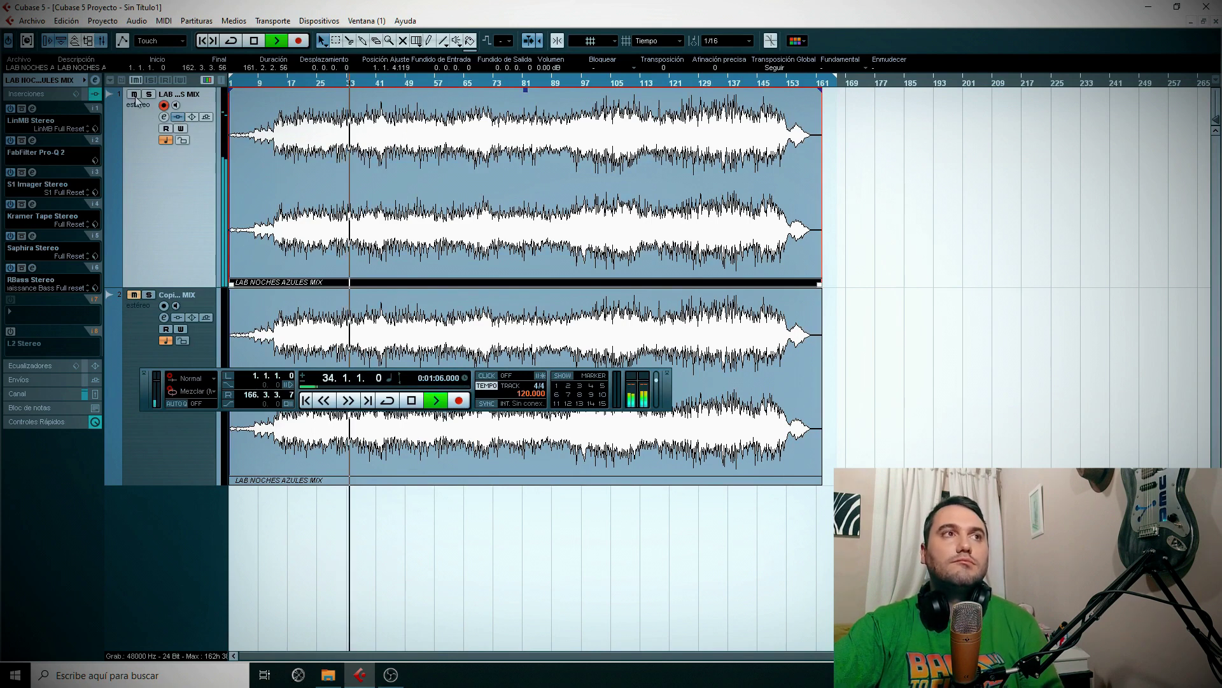
Solo the duplicate original mix track to compare it with the mastered track, and remove the solo.
left_click(148, 295)
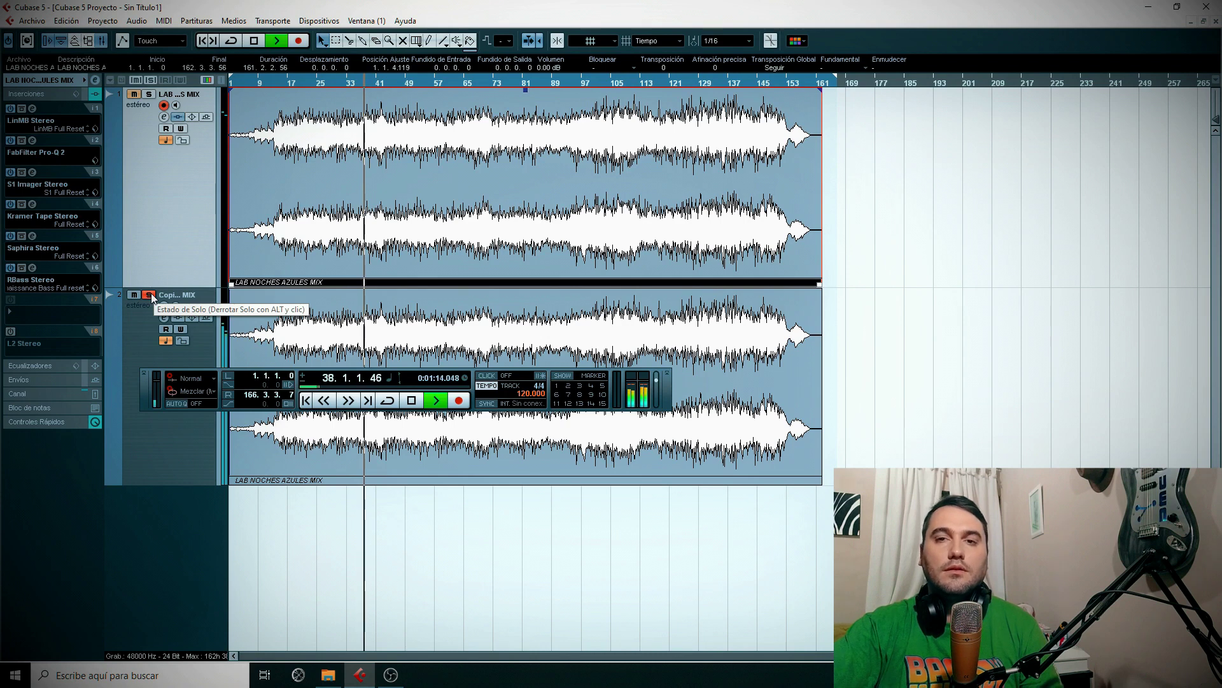
left_click(150, 294)
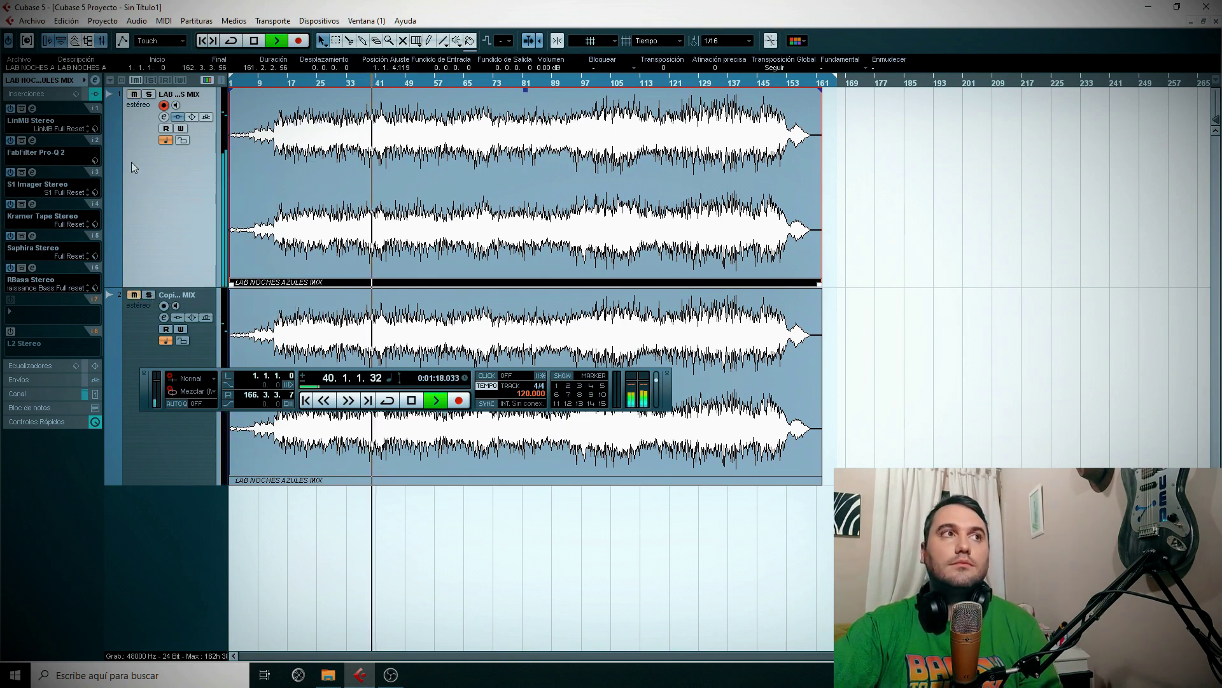
Check RBass's settings and levels during playback, close its editor, and stop playback at about bar 48.
left_click(33, 266)
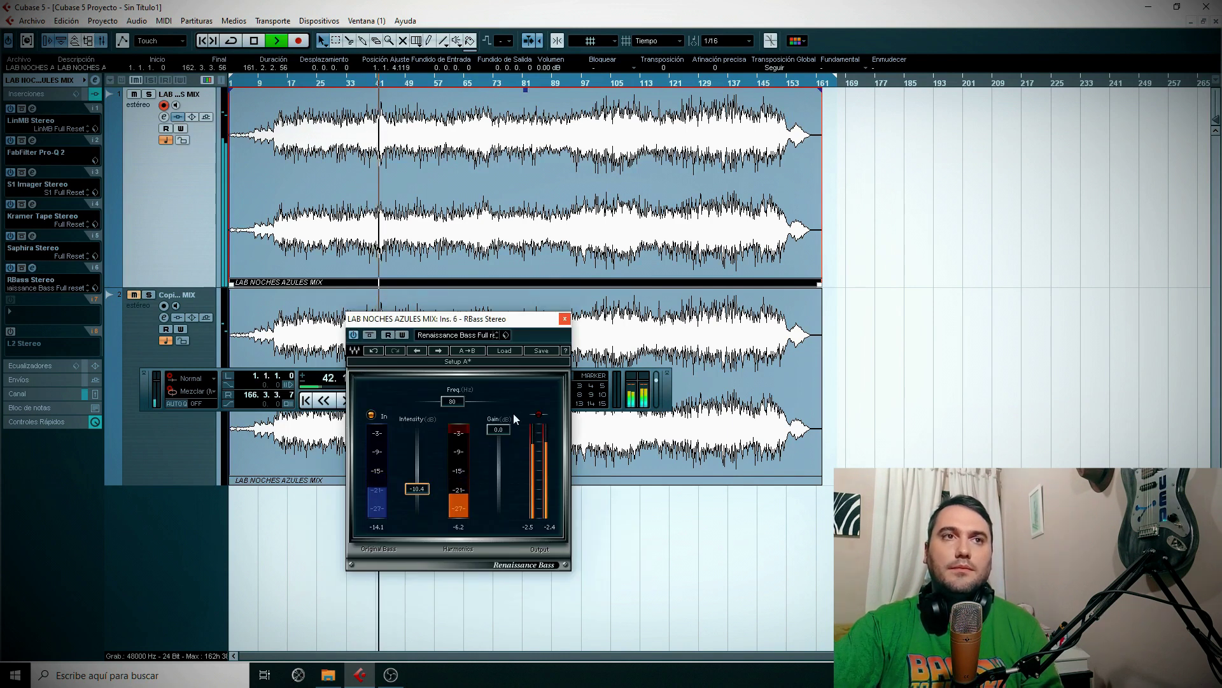
left_click(565, 319)
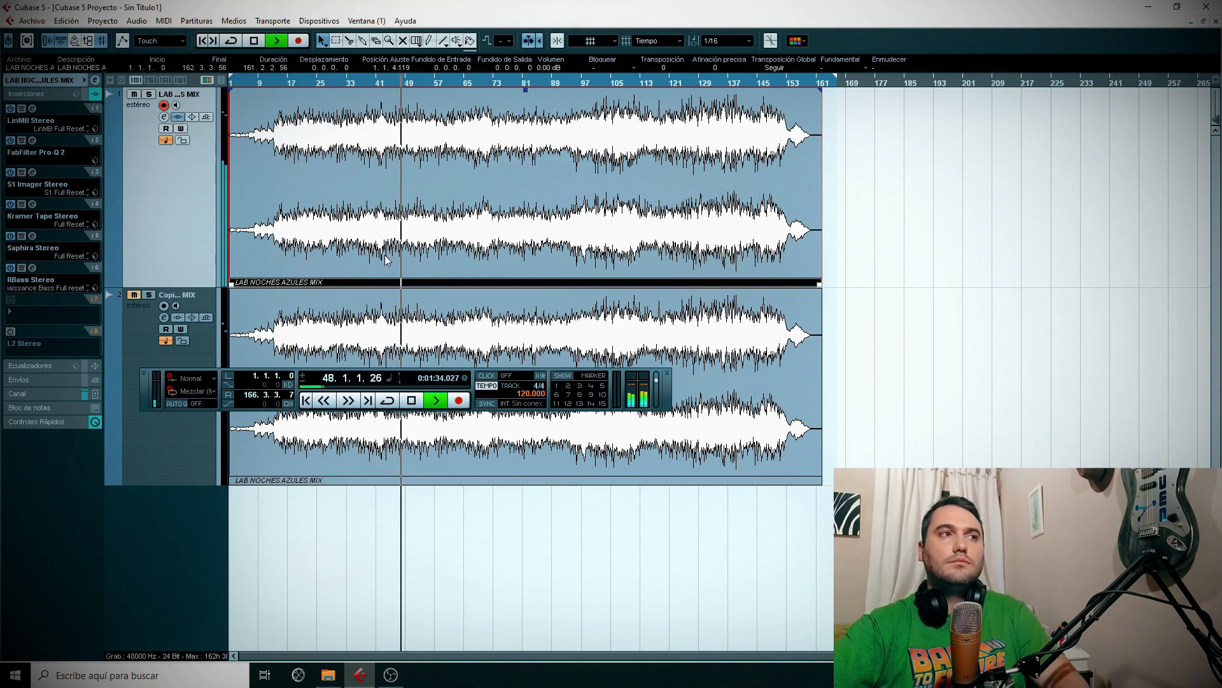
key("space")
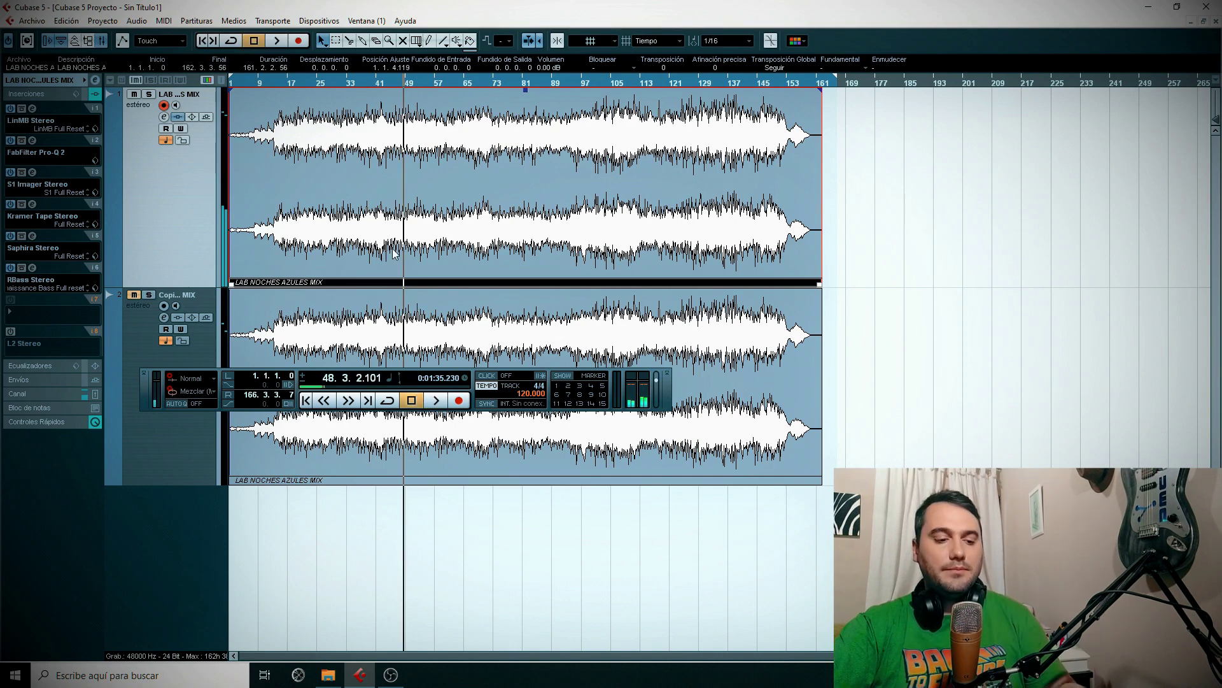
Save the project under the name AAA.
key("ctrl+shift+s")
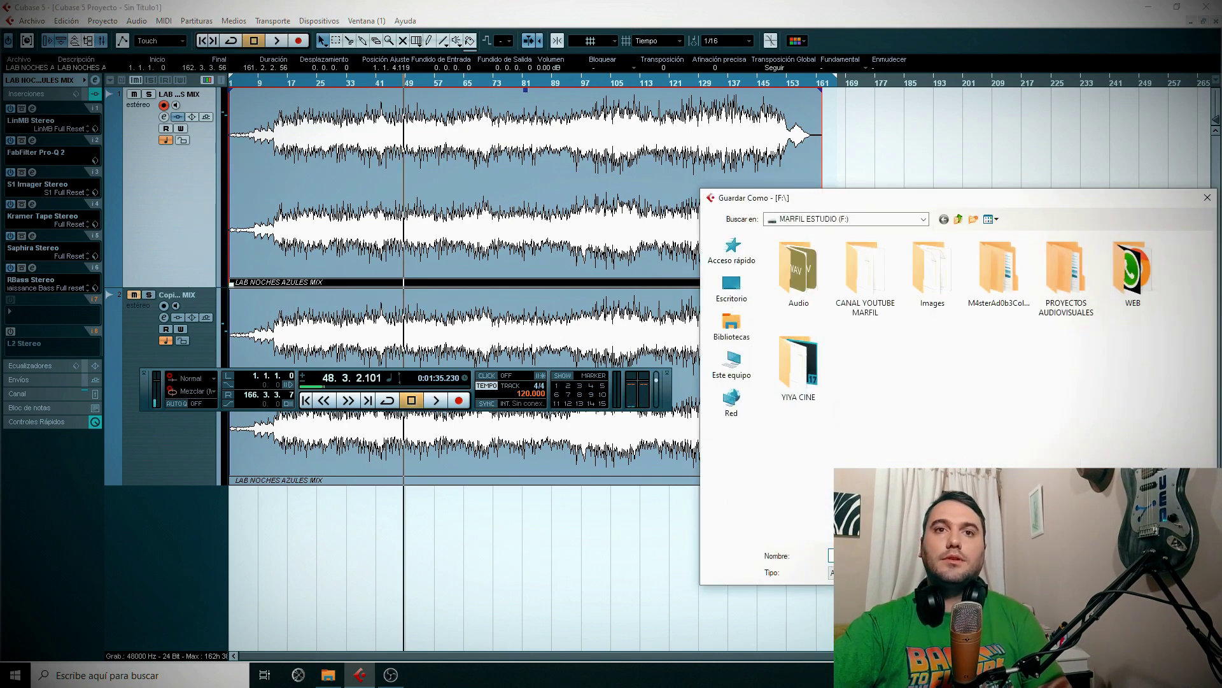
type("AAA")
key("Return")
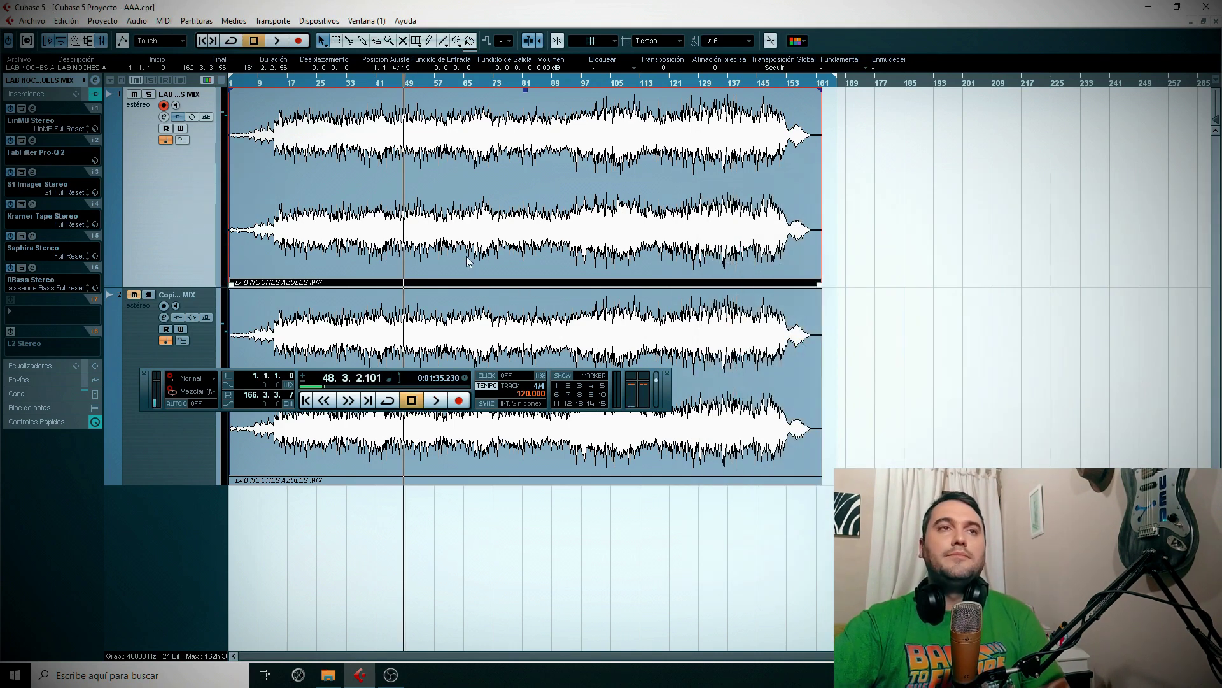
Open the Stereo Out channel settings from the mixer and place its WLM Meter and Dorrough editors side by side.
left_click_drag(420, 80, 428, 80)
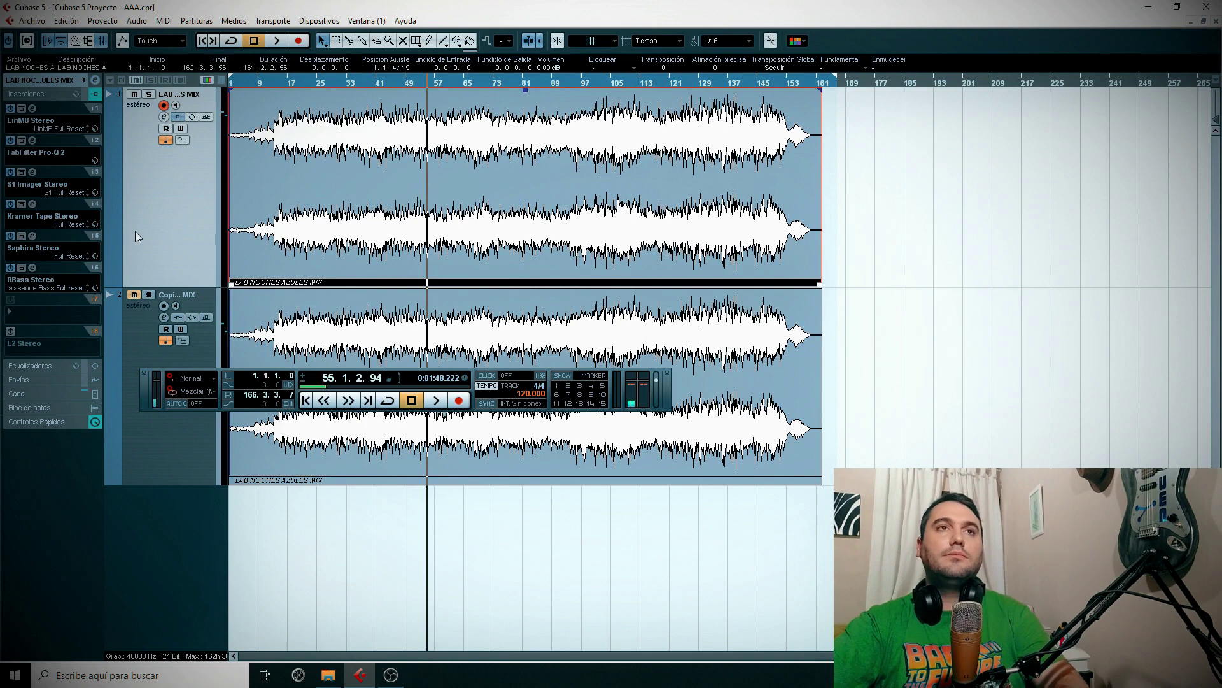
key("F3")
left_click(914, 390)
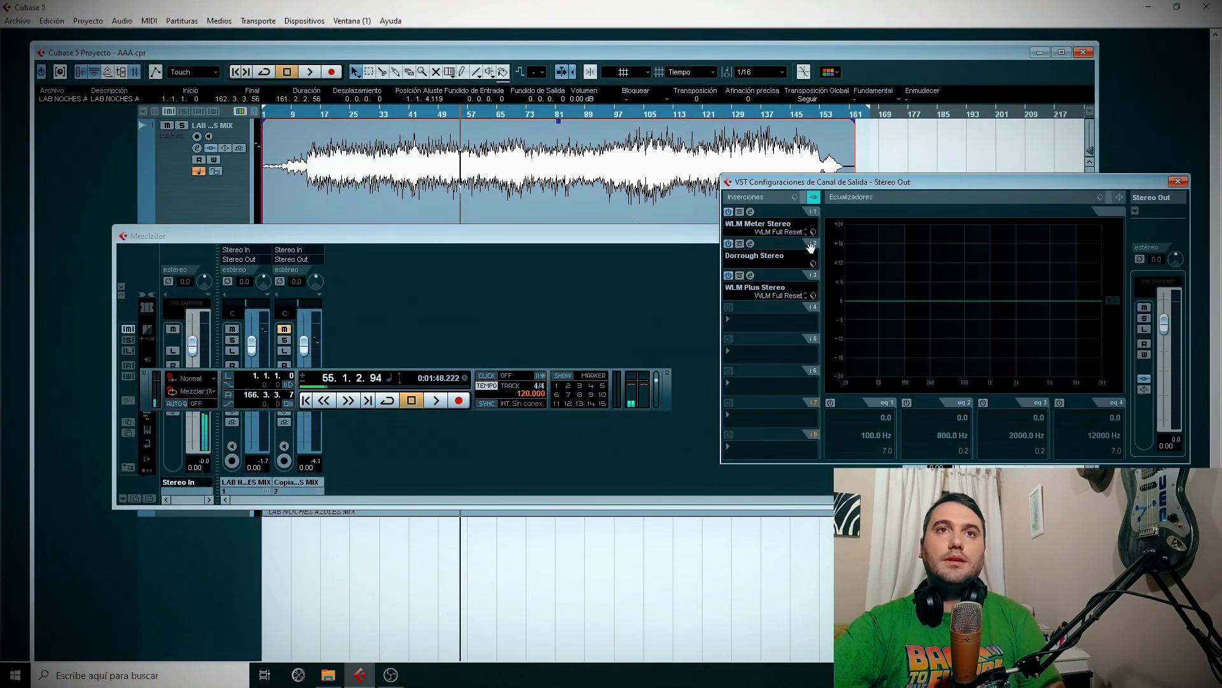
left_click(751, 213)
left_click_drag(764, 186, 269, 176)
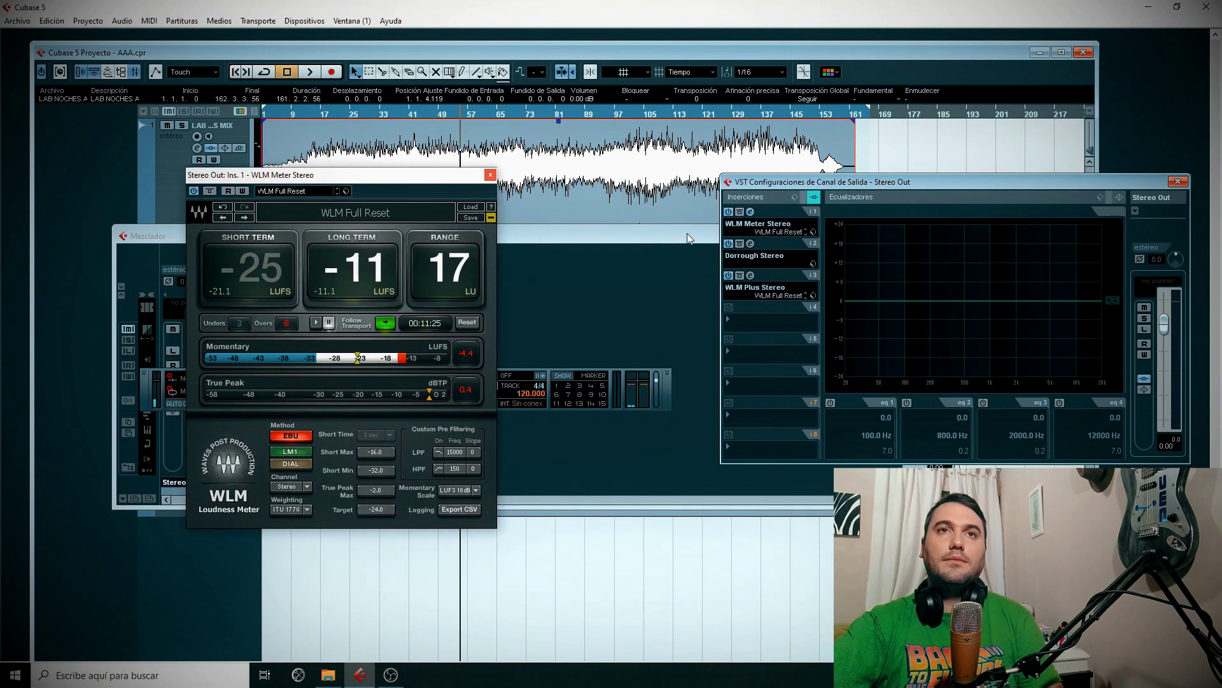
left_click(750, 243)
left_click_drag(965, 119, 546, 167)
Replace WLM Plus in Stereo Out's third insert with PAZ- Frequency Stereo, and place its editor beside the other meters.
left_click(770, 292)
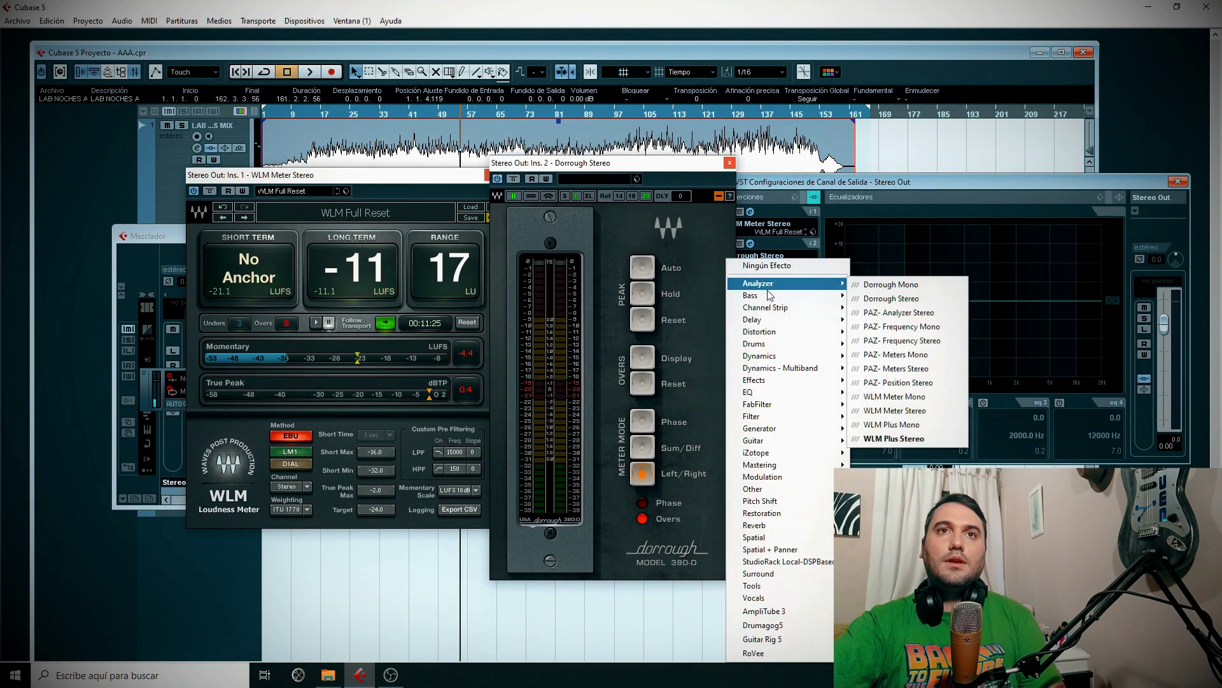
left_click(768, 285)
left_click(767, 291)
mouse_move(790, 282)
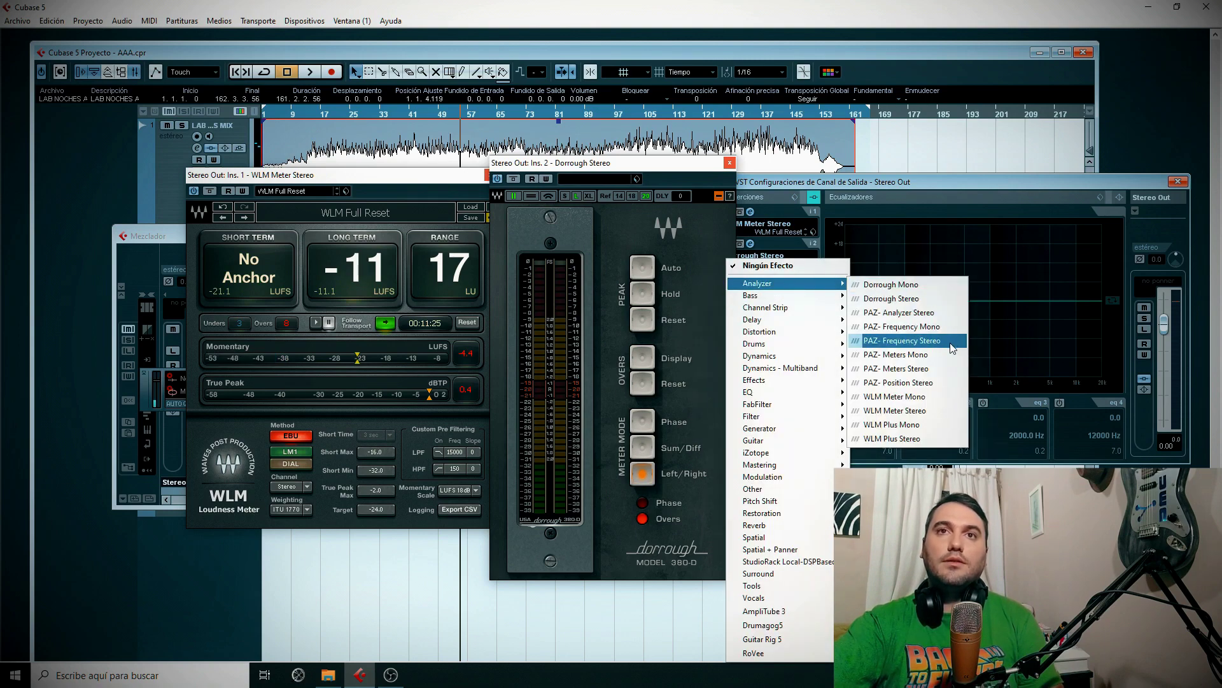
left_click(930, 342)
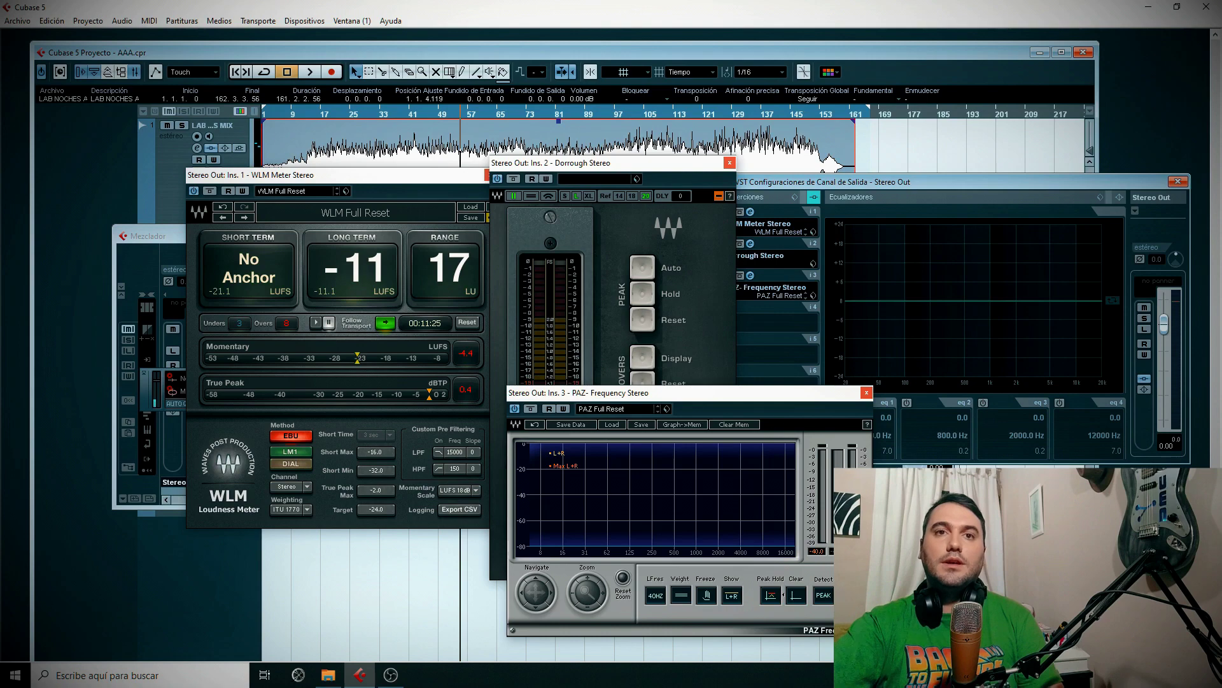
left_click_drag(758, 400, 748, 220)
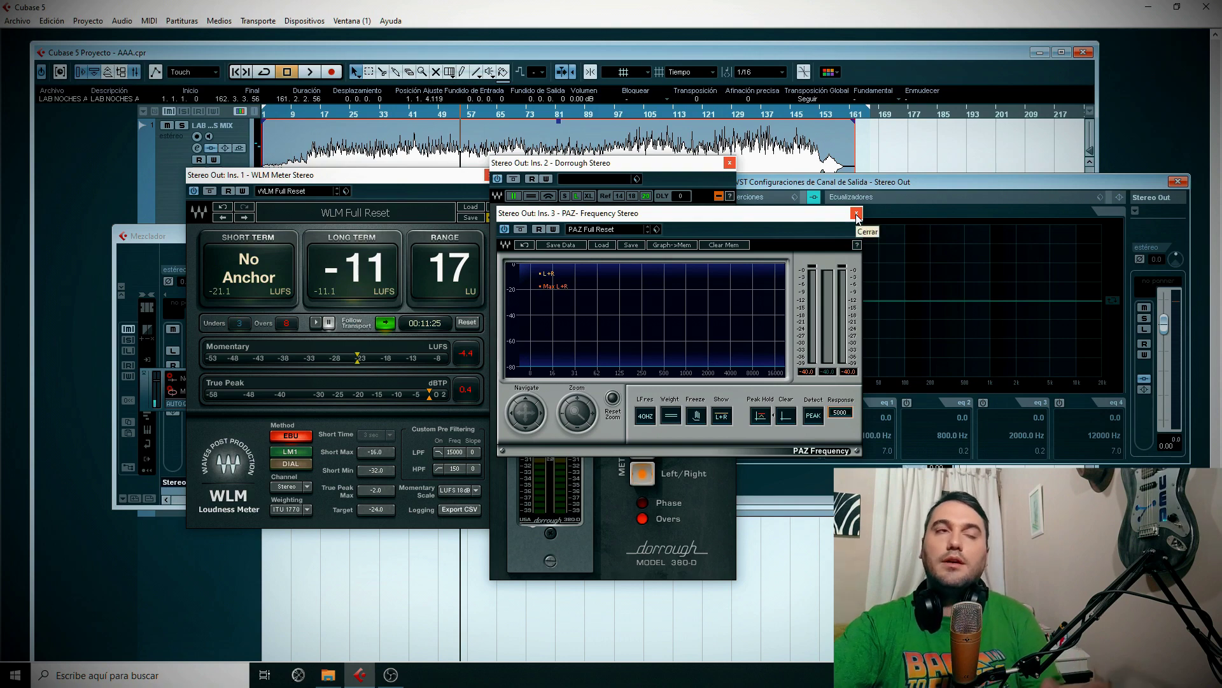
left_click_drag(812, 219, 1078, 209)
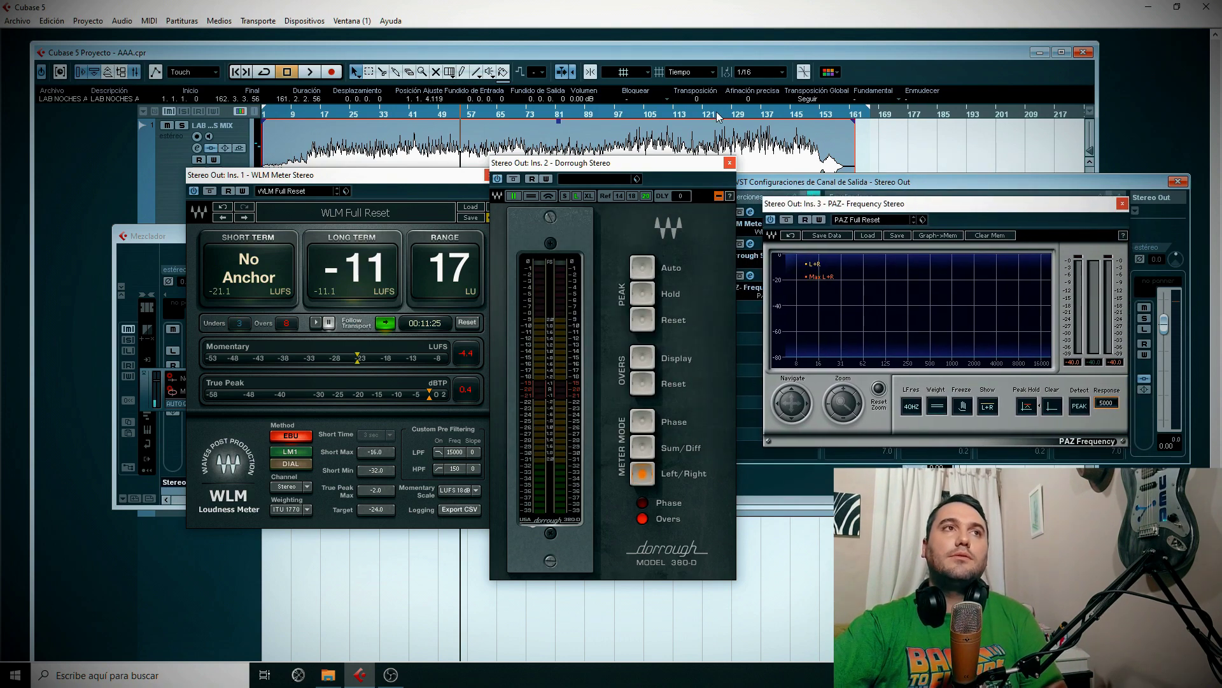
Play the mix from about bar 101, examine its loudness, level and frequency content on the three meters, and stop playback.
left_click(706, 114)
left_click(637, 113)
key("space")
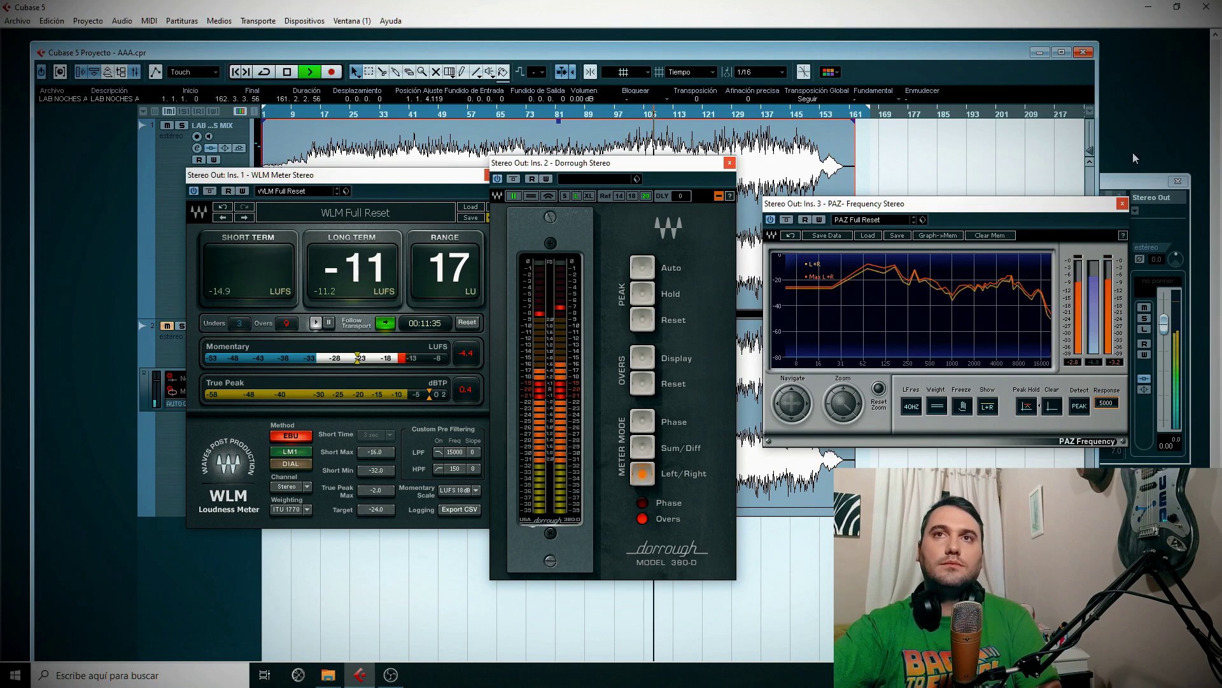
left_click_drag(988, 207, 951, 260)
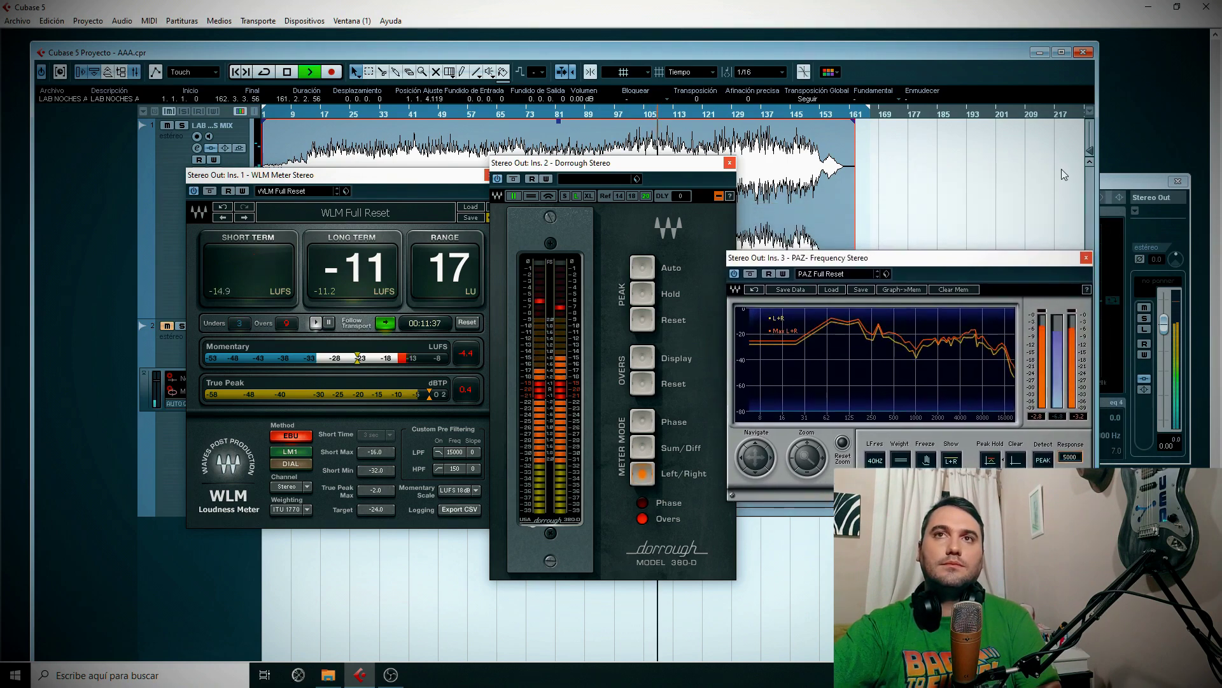
left_click(1129, 179)
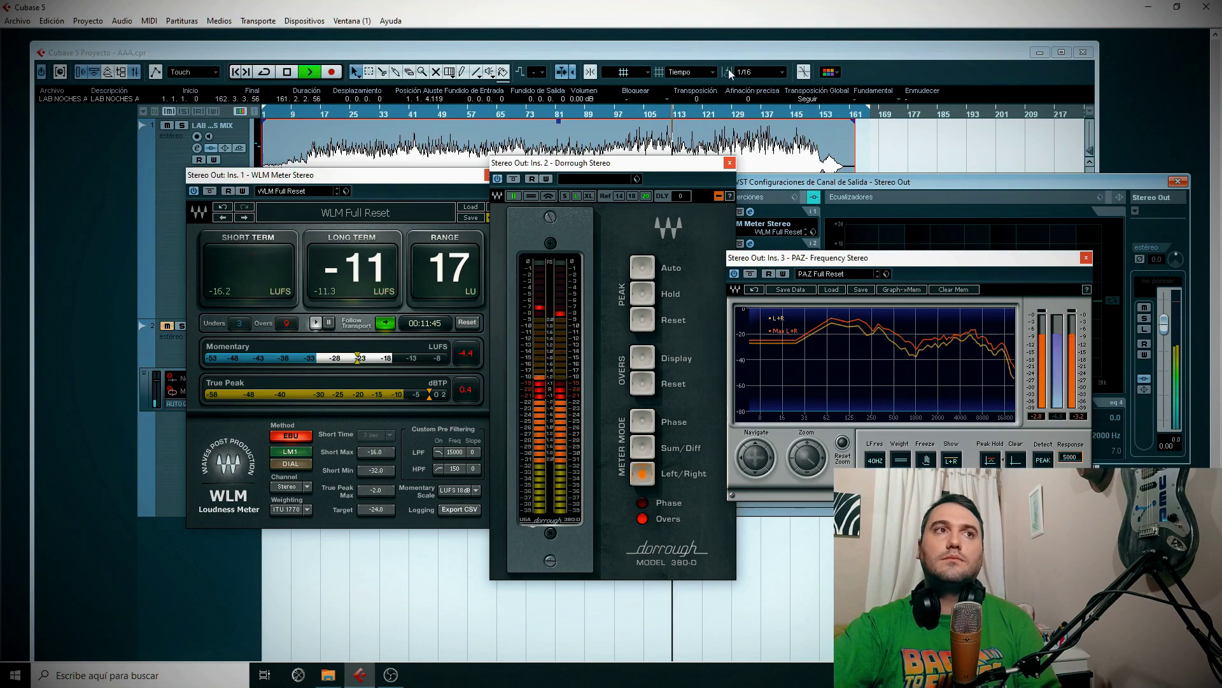
left_click(784, 44)
key("space")
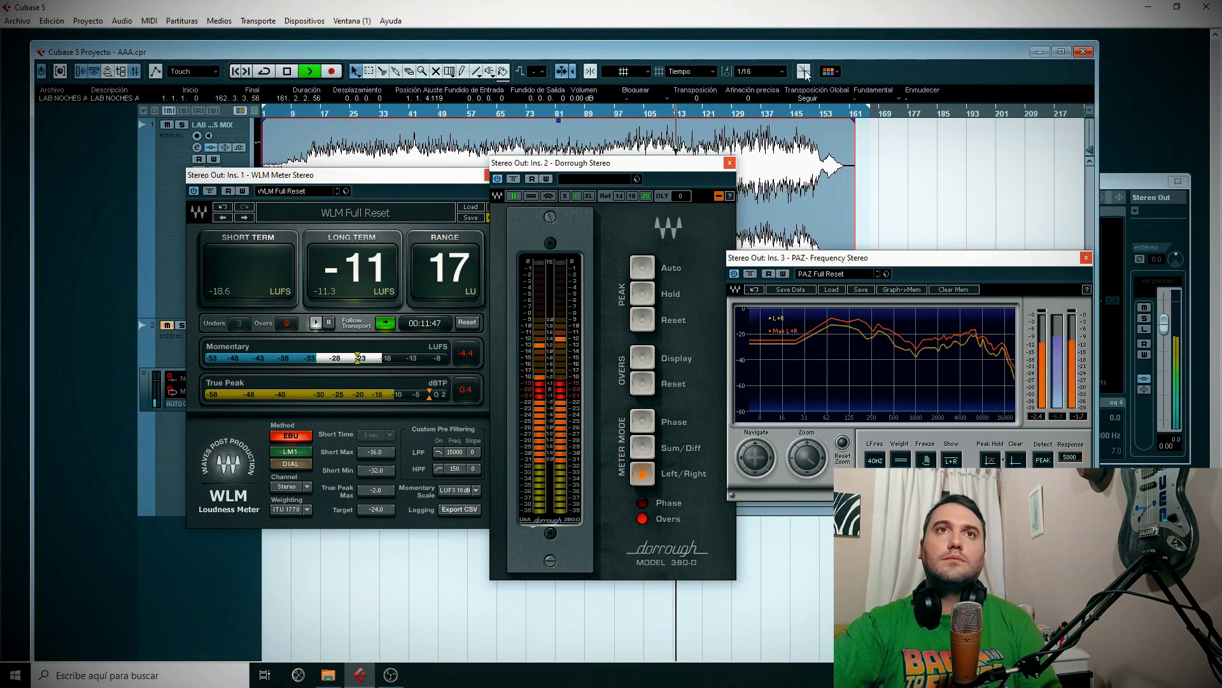
Rearrange the WLM Meter, Dorrough and PAZ- Frequency windows so the project's track controls are uncovered.
left_click_drag(628, 164, 839, 166)
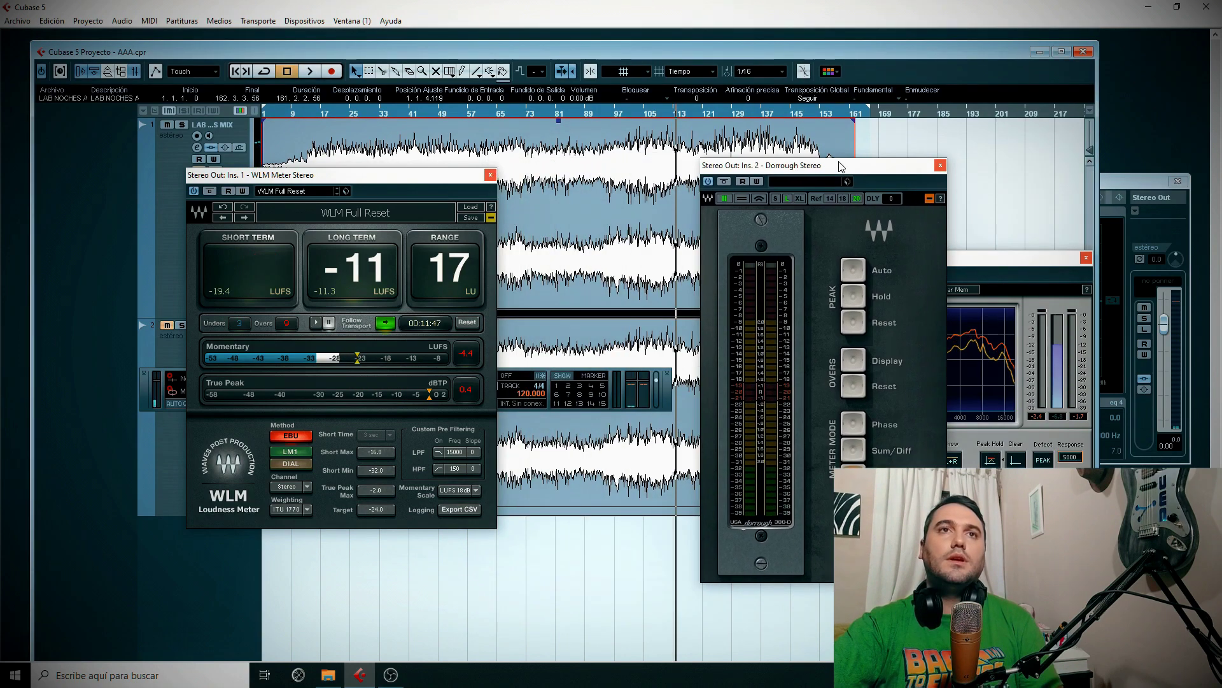
left_click_drag(465, 174, 652, 170)
left_click_drag(741, 167, 699, 179)
left_click_drag(952, 261, 1044, 218)
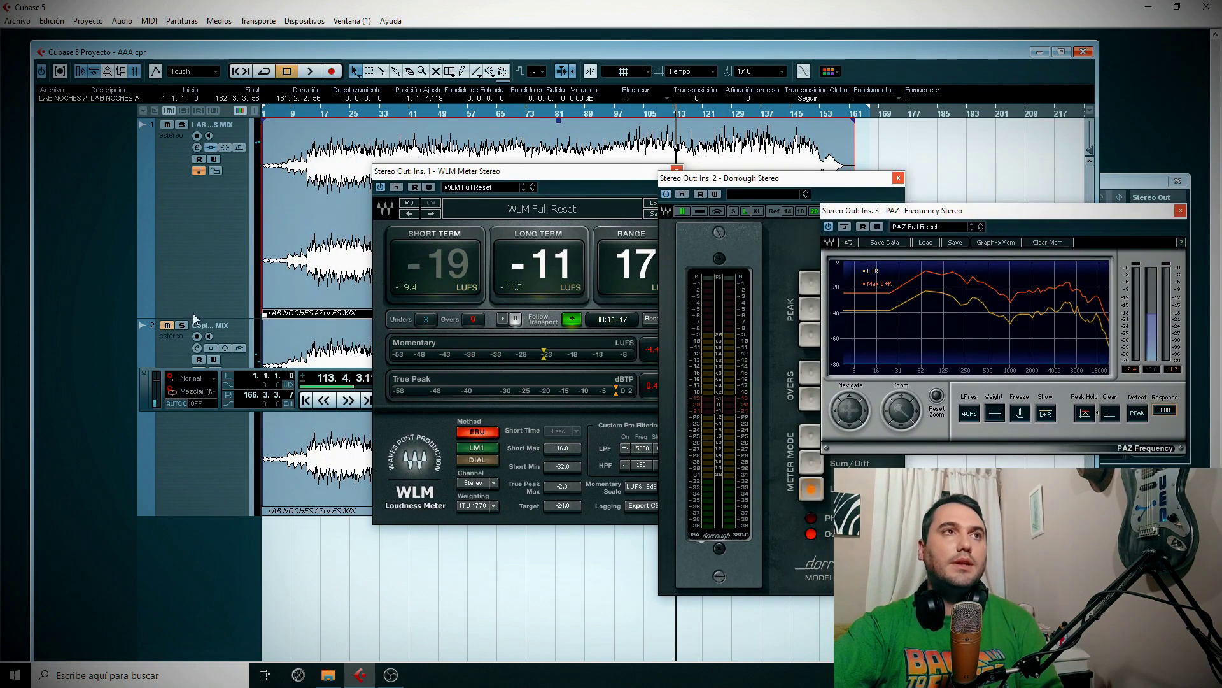
Switch on the L2 insert on the LAB NOCHES AZULES MIX track and set its Out Ceiling to -1.0 while playing from about bar 99.
left_click(201, 251)
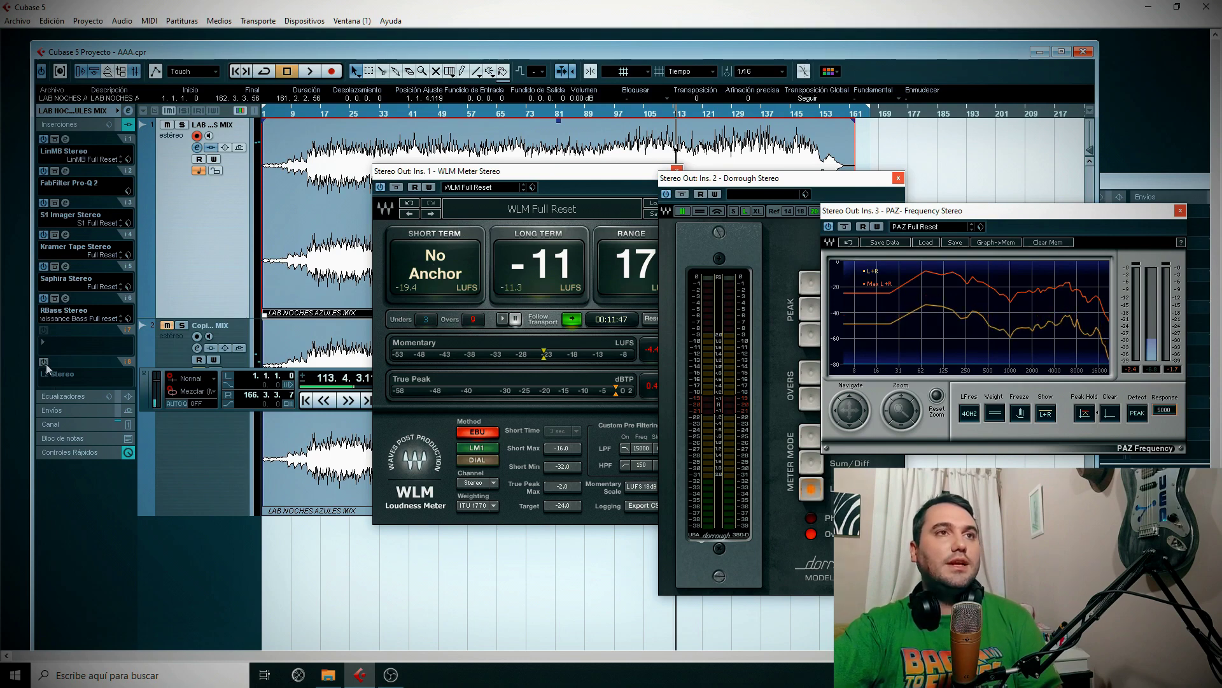
left_click_drag(534, 164, 467, 162)
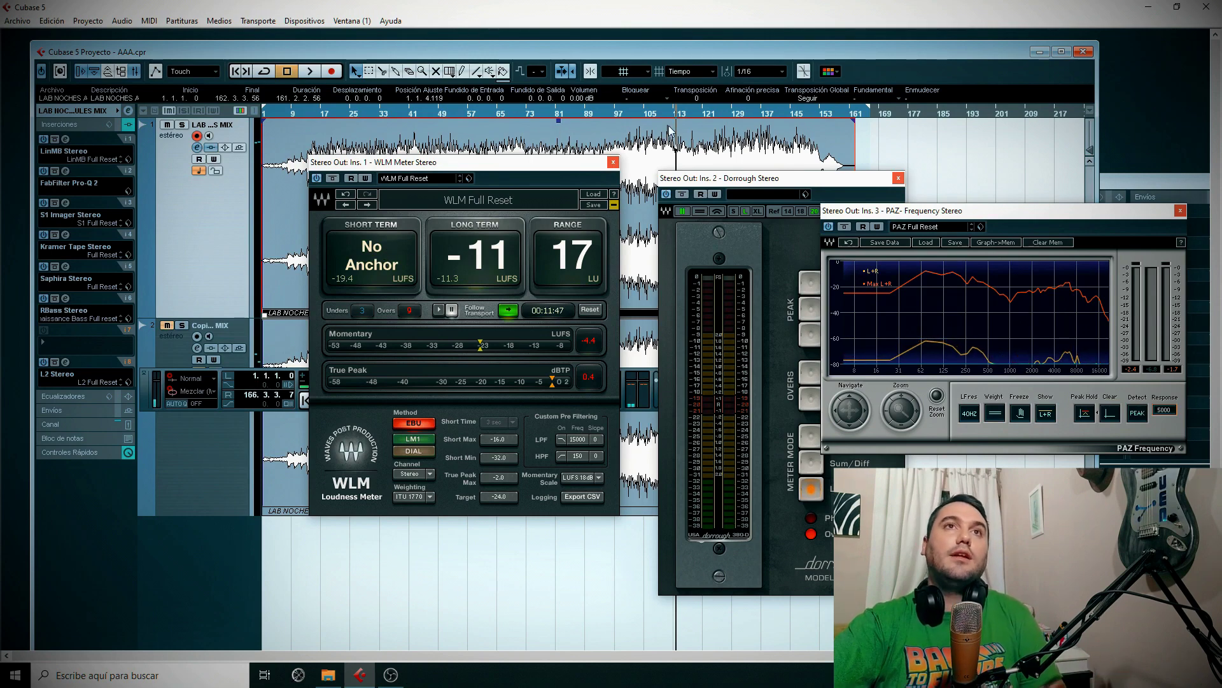
left_click(627, 110)
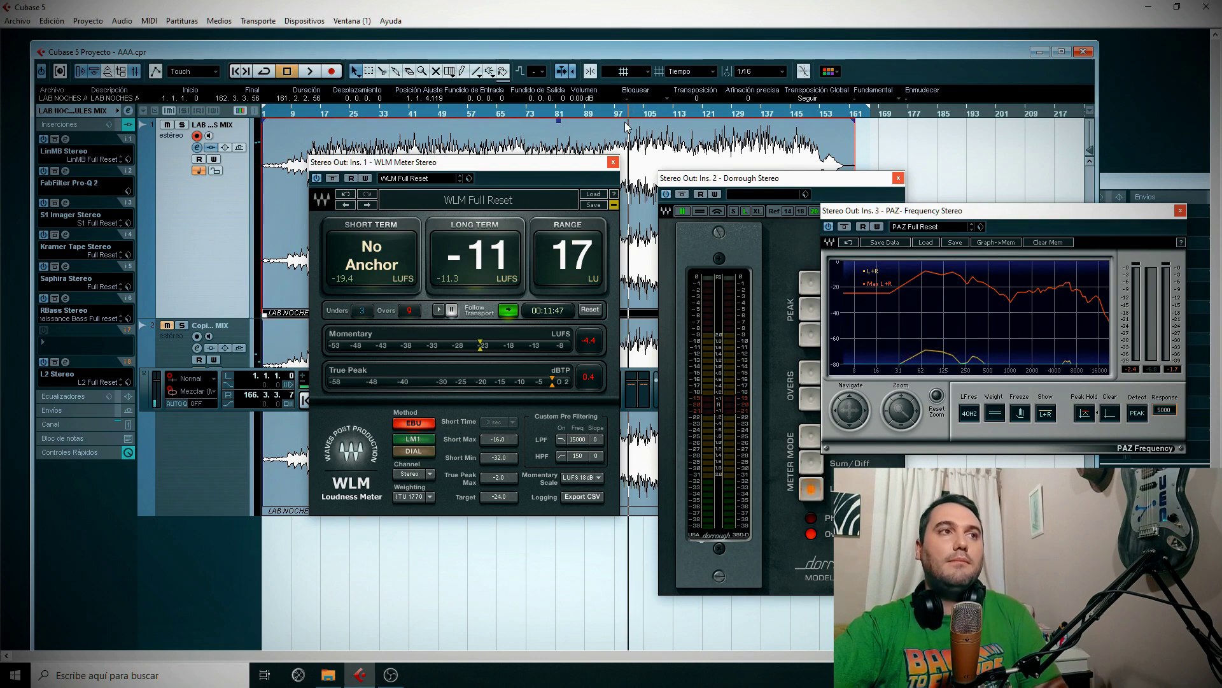
left_click(65, 363)
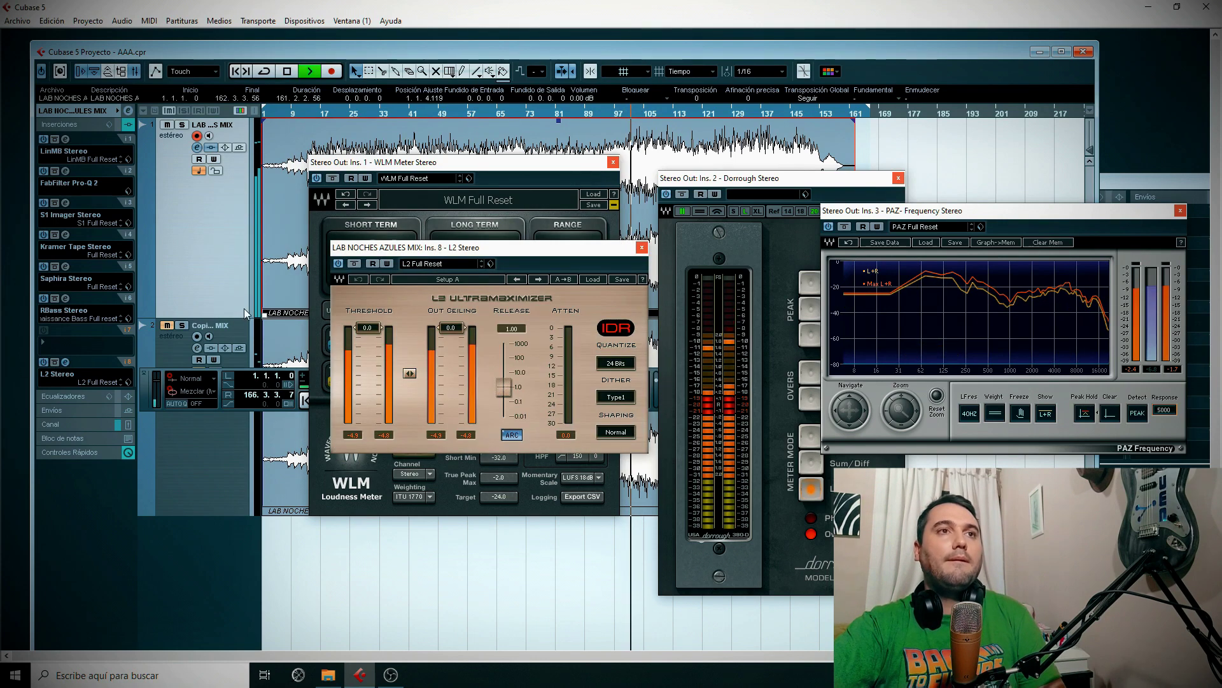
left_click_drag(485, 247, 516, 306)
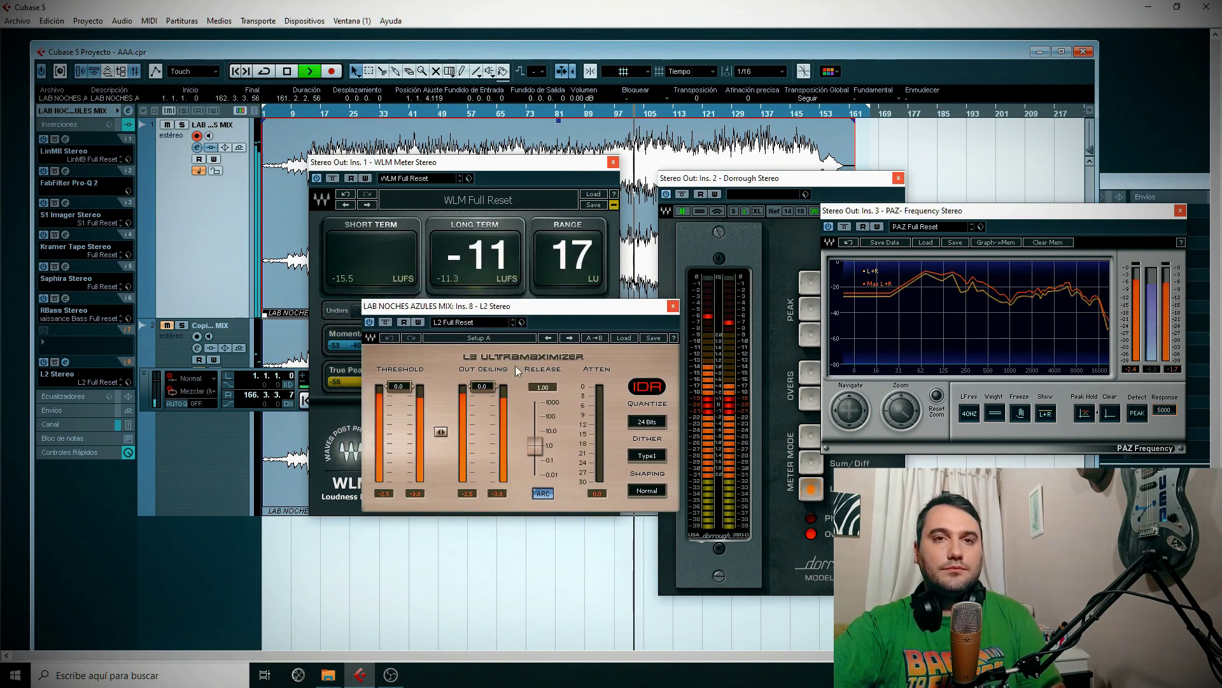
left_click_drag(485, 386, 485, 389)
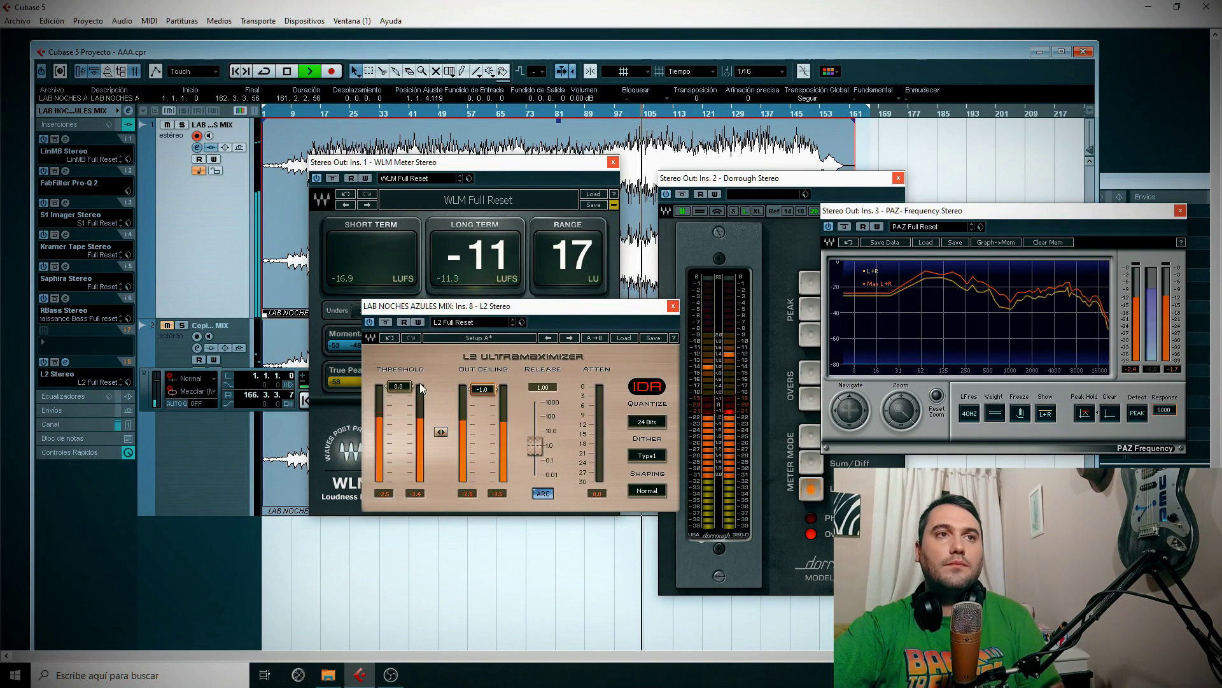
left_click_drag(399, 386, 398, 386)
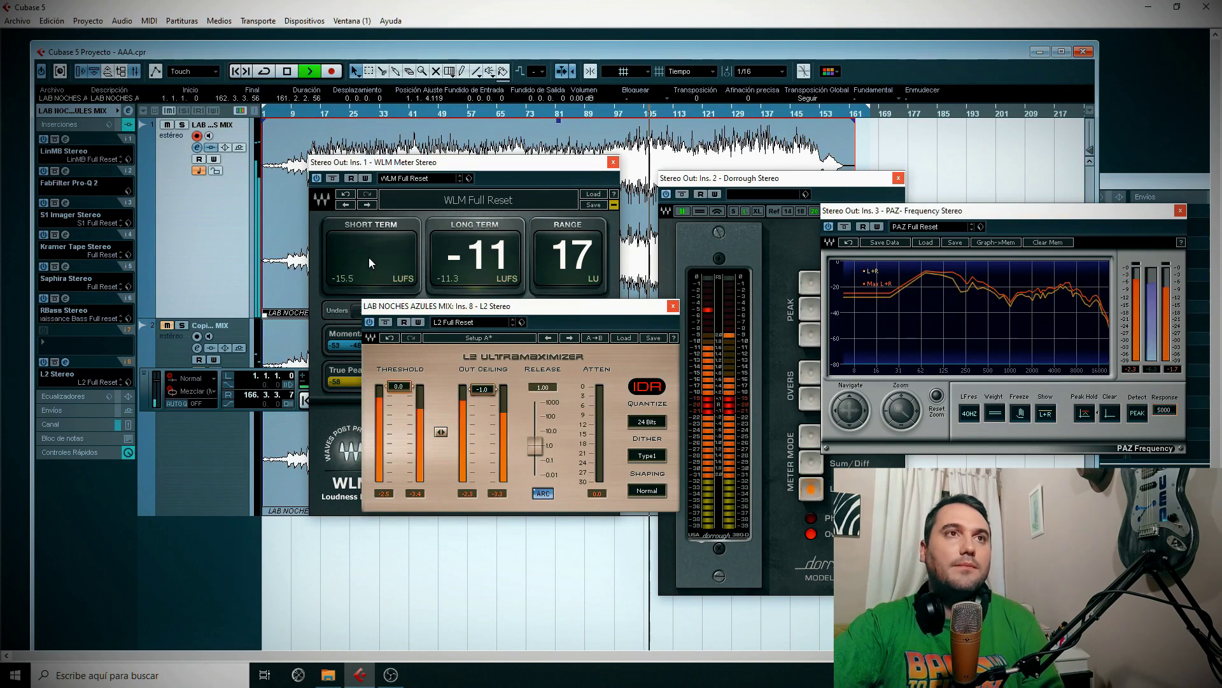
key("space")
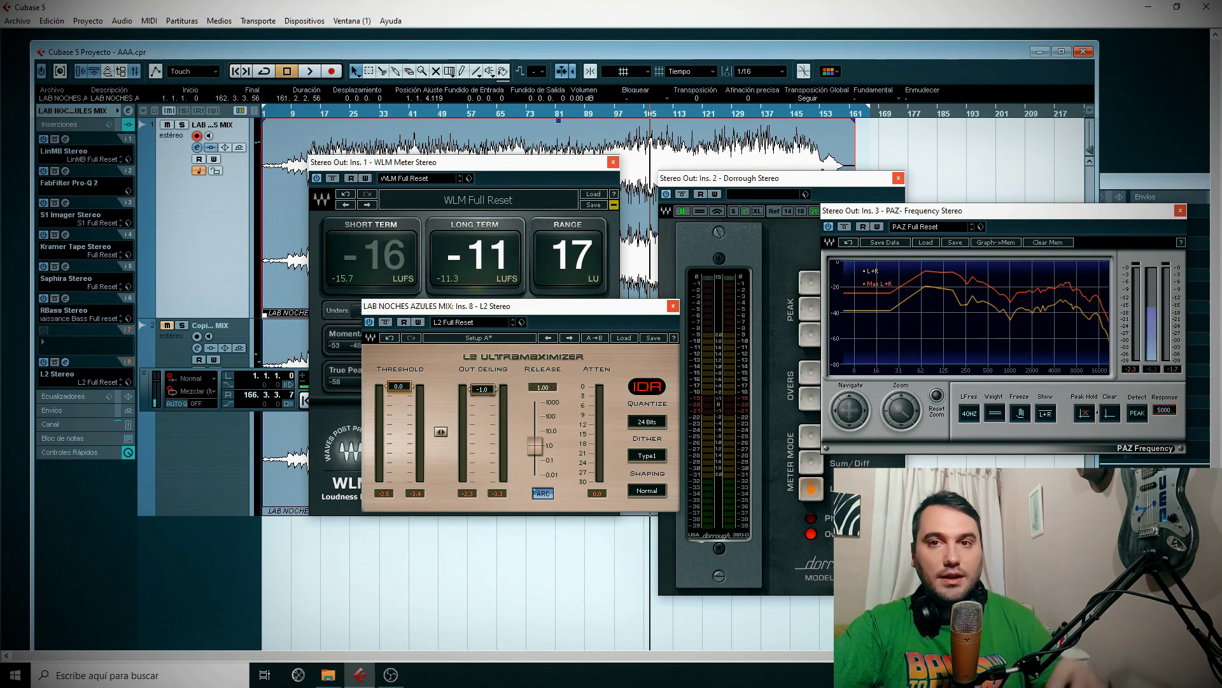
Lower L2's Threshold to -7.5 during playback, replay from about bar 101, and close its editor.
key("space")
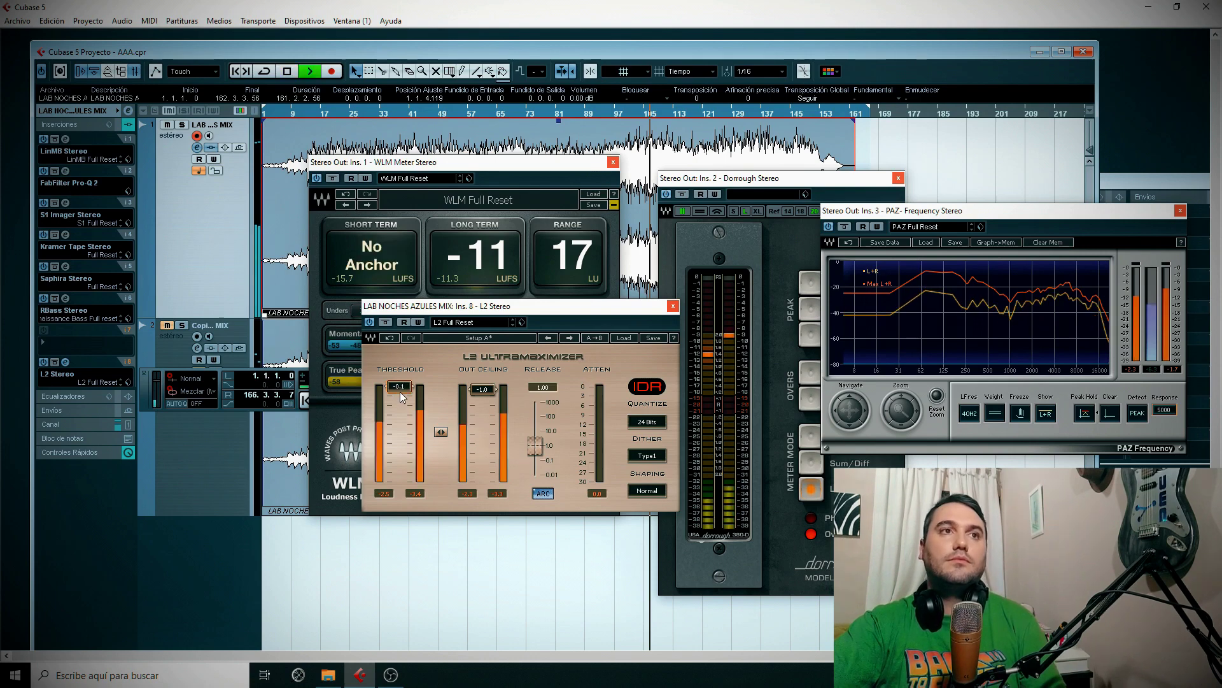
left_click_drag(397, 393, 399, 412)
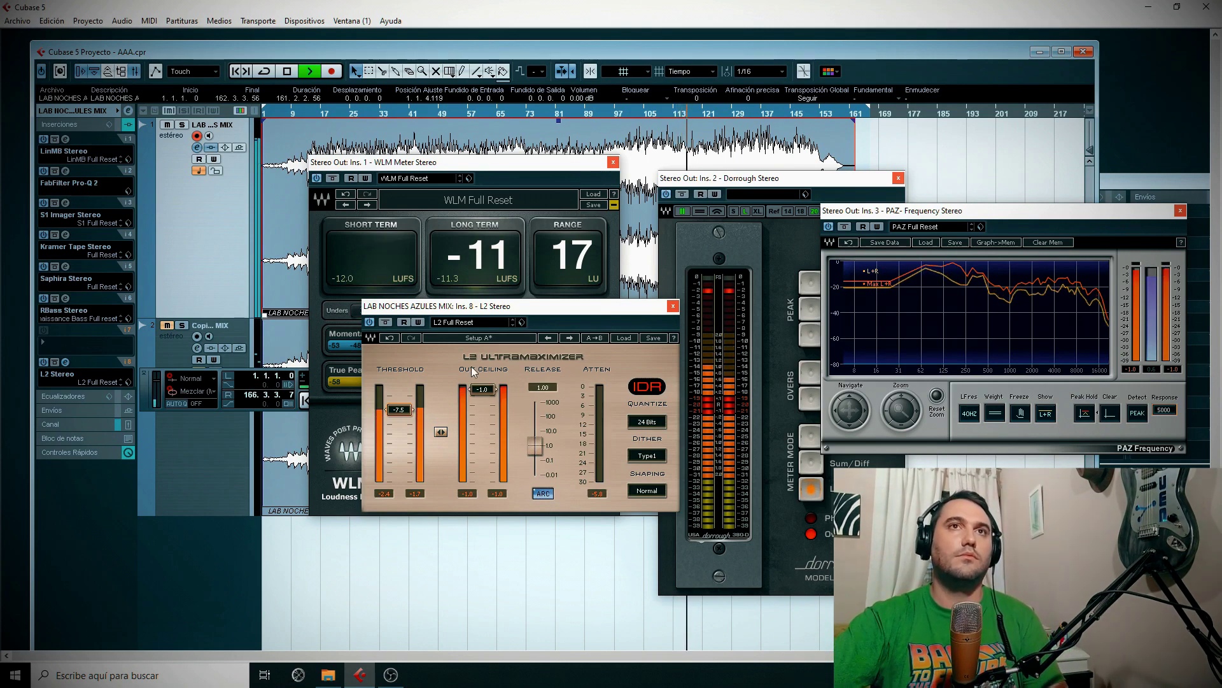
left_click(636, 114)
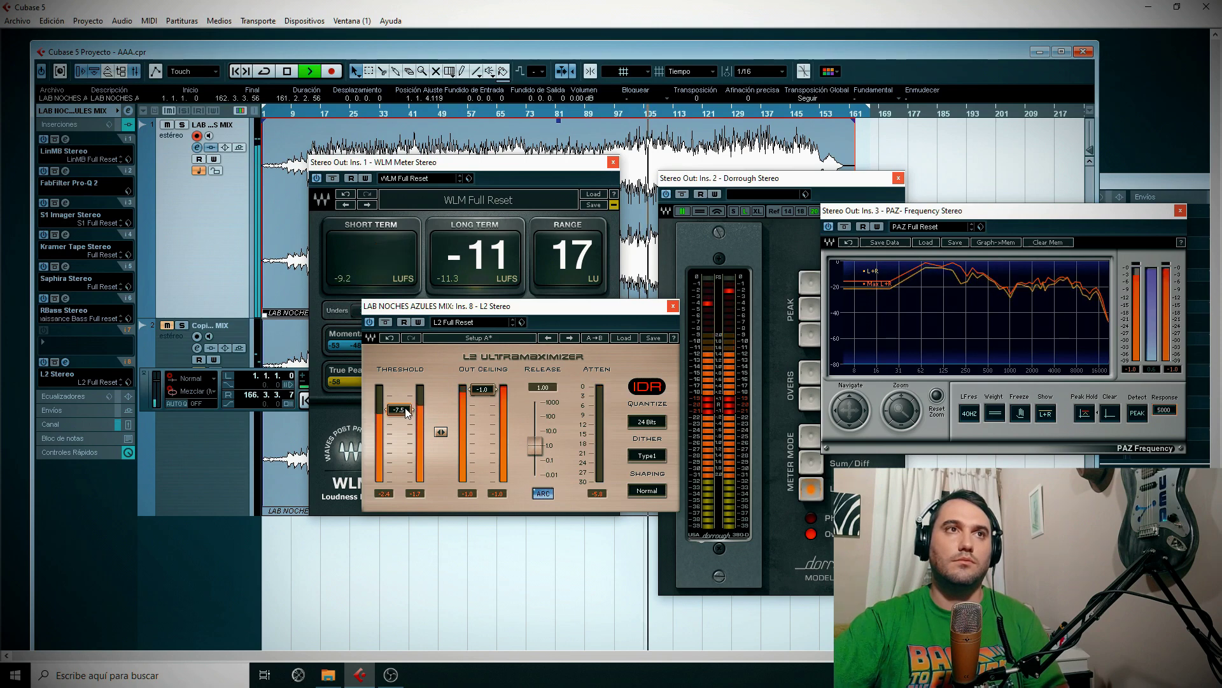
left_click(673, 306)
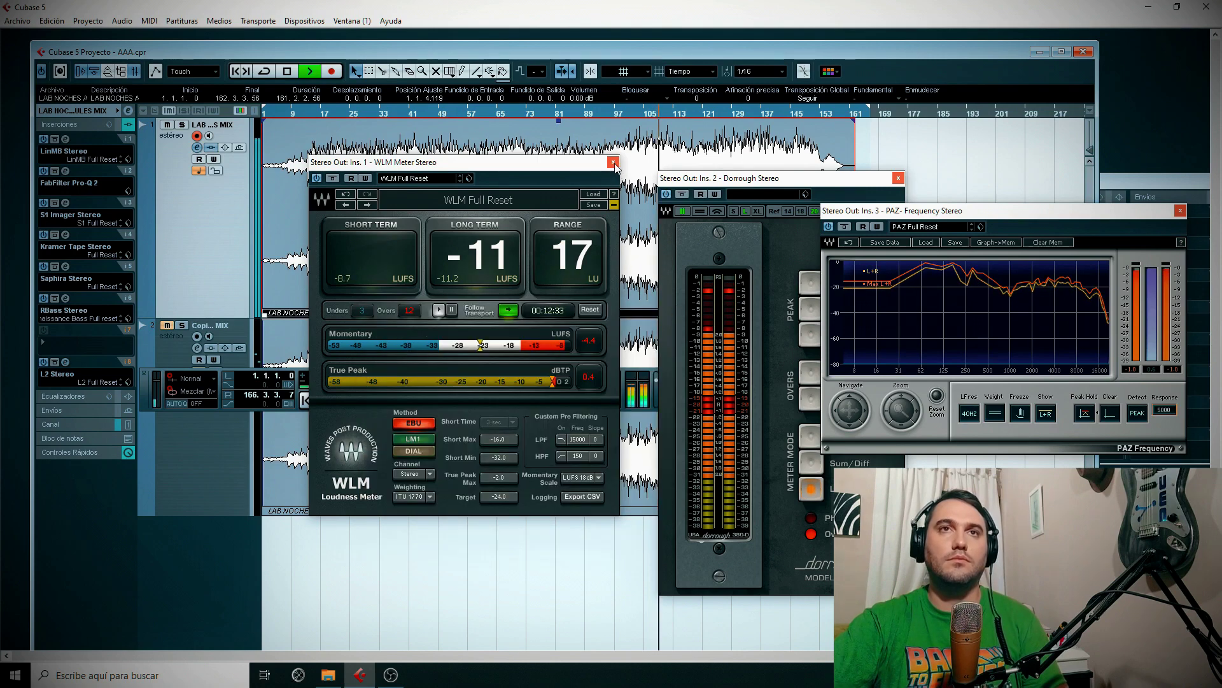
Examine the limited mix on the three Stereo Out meters, continue from about bar 134, and stop playback.
left_click_drag(700, 180, 662, 170)
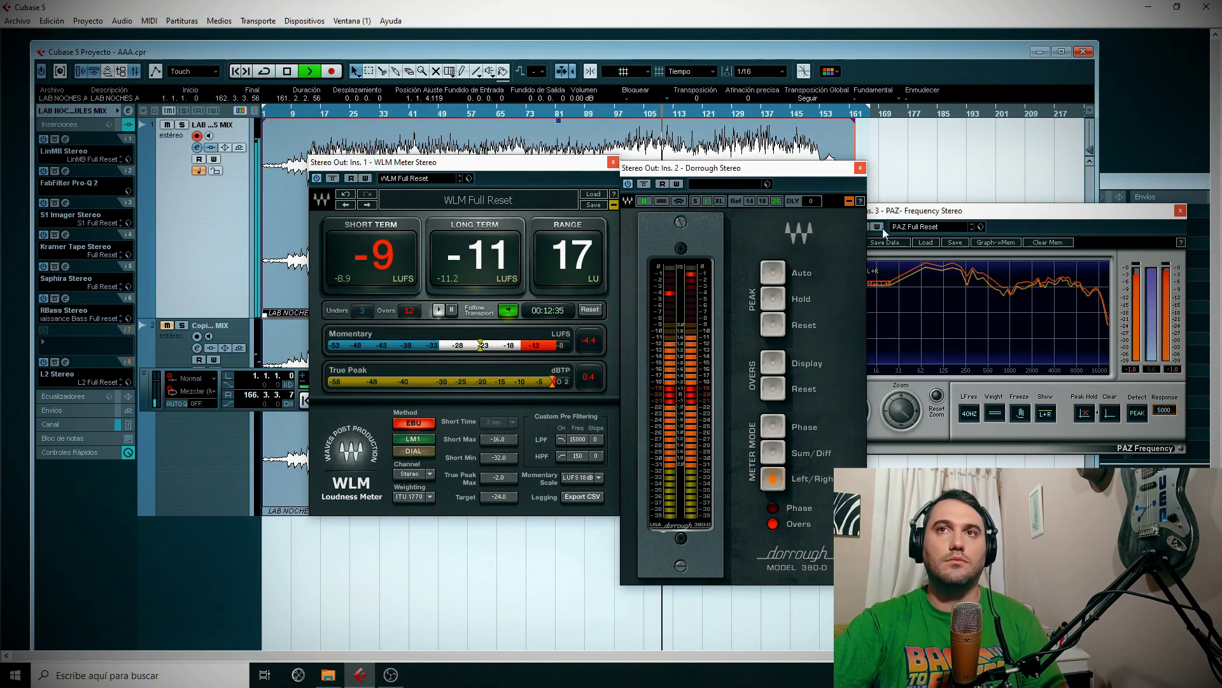
left_click(1044, 223)
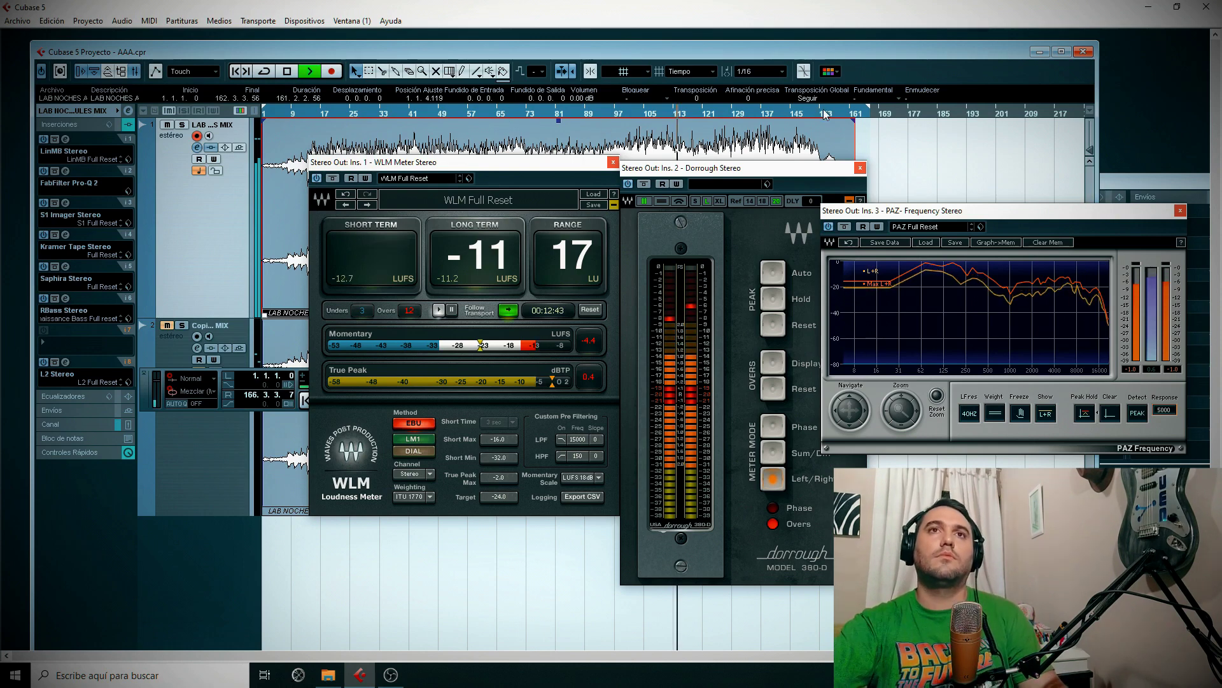
left_click(757, 111)
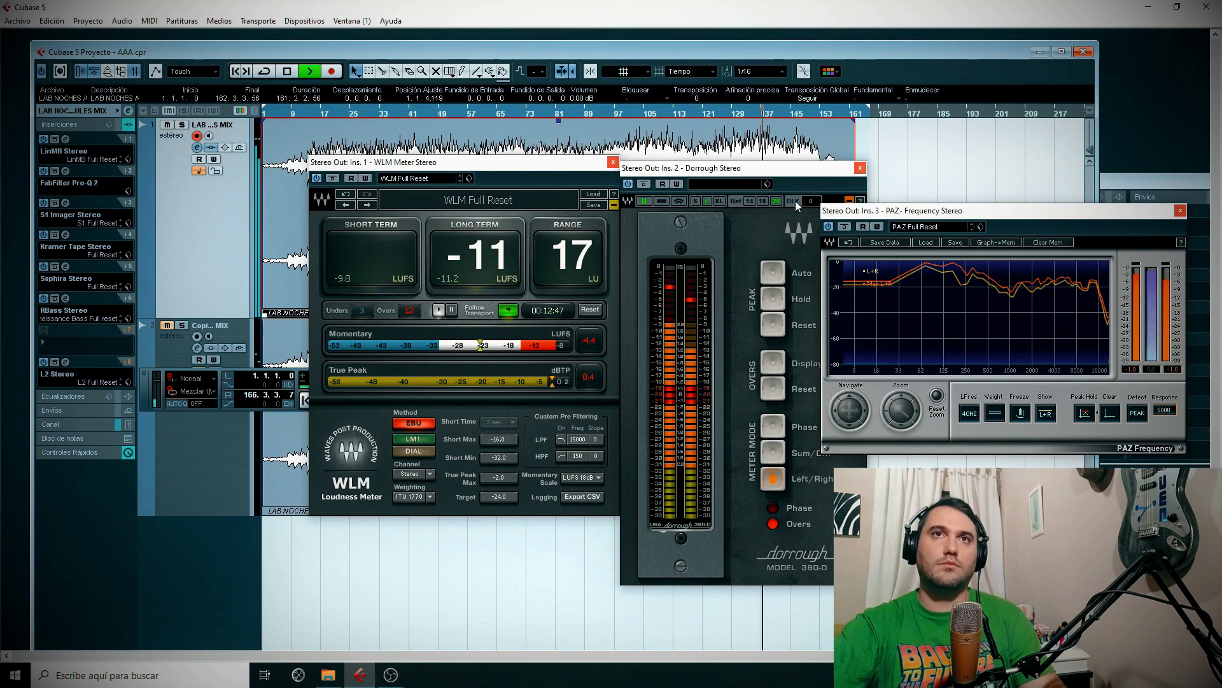
left_click(286, 75)
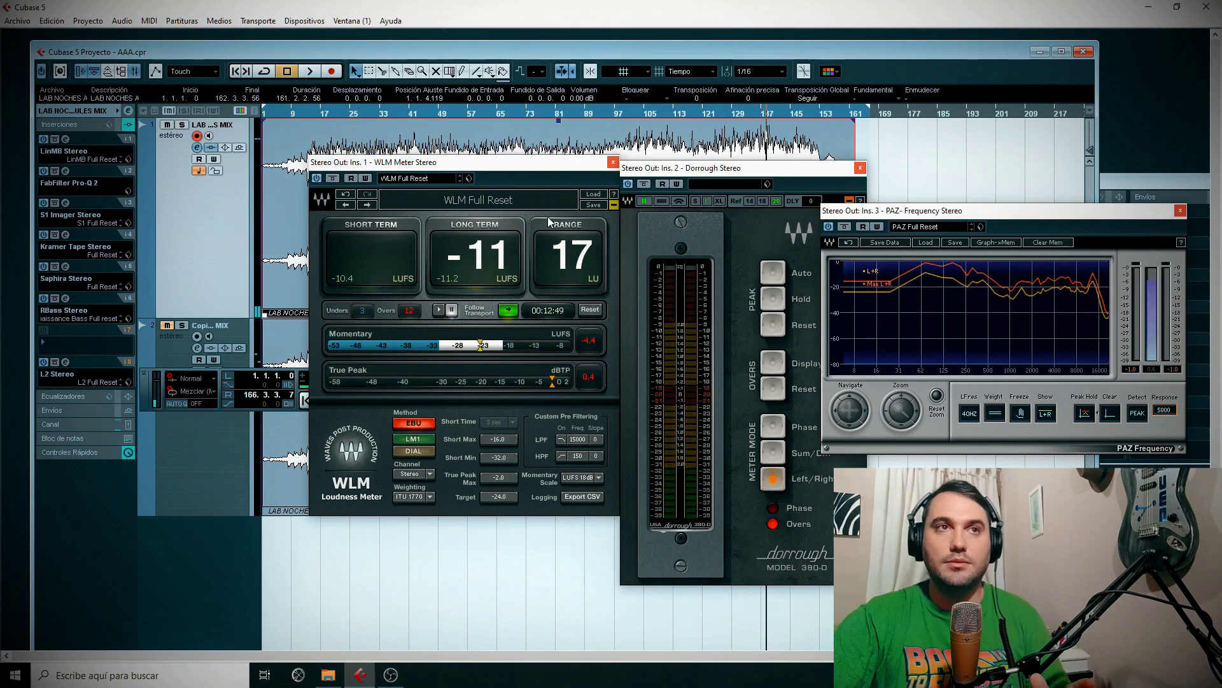
Close the Dorrough meter, move the WLM Meter clear of the upper waveform, and play the mix from about bar 104.
left_click_drag(835, 171, 760, 222)
left_click(785, 218)
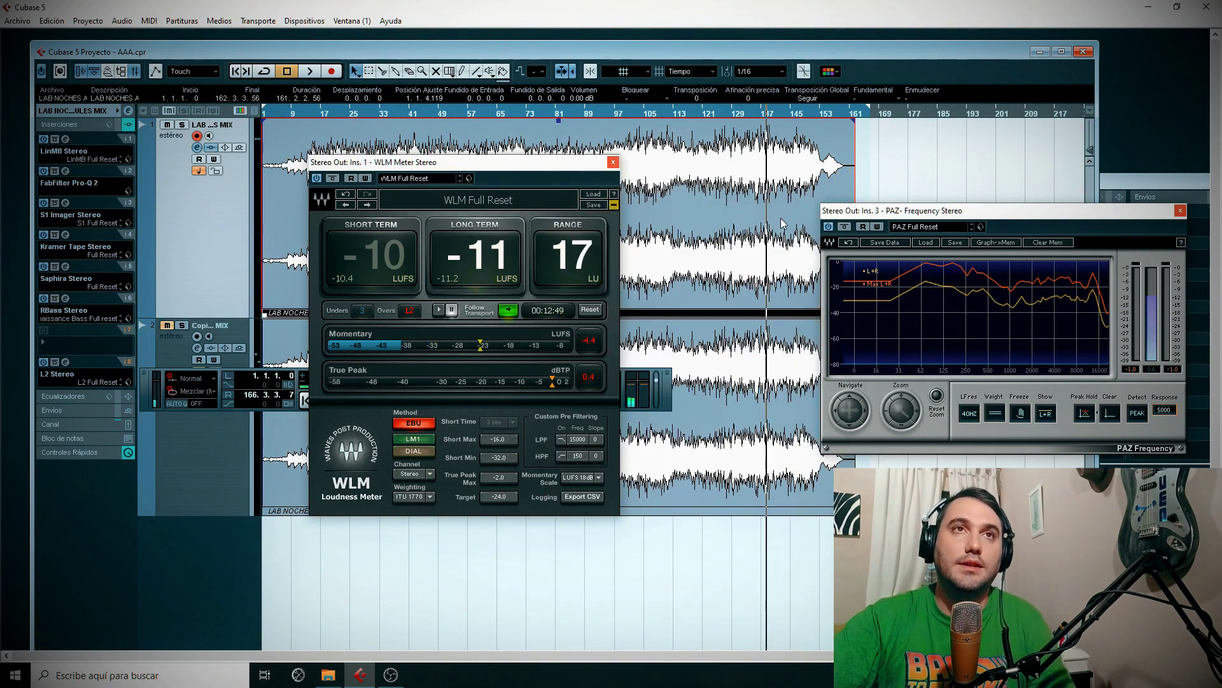
left_click_drag(571, 171, 633, 348)
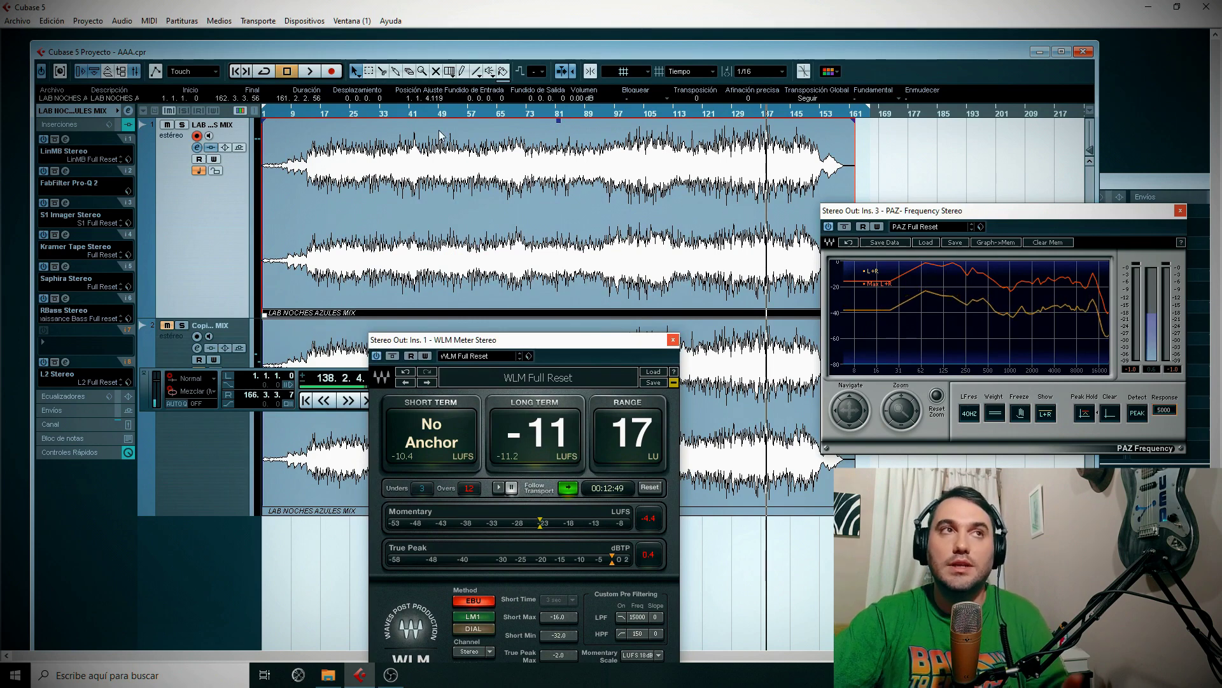
left_click_drag(668, 110, 649, 114)
left_click_drag(607, 357, 540, 266)
mouse_move(655, 109)
left_mouse_down()
mouse_move(744, 111)
mouse_move(648, 115)
left_mouse_up()
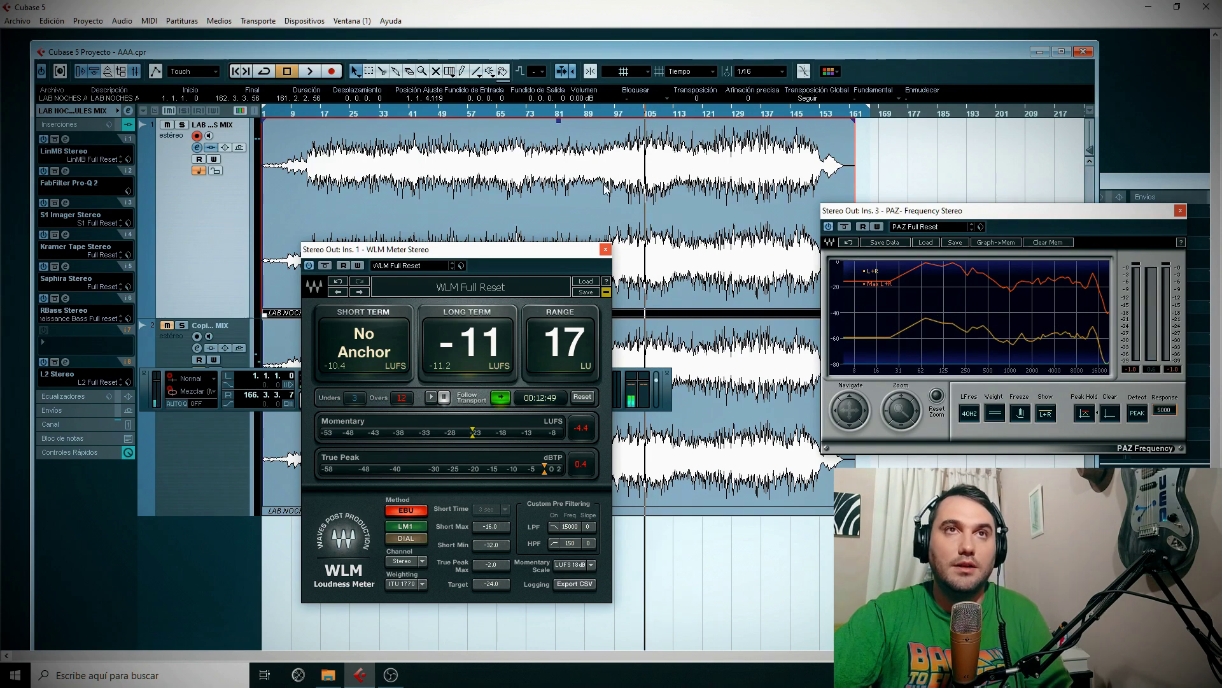
key("space")
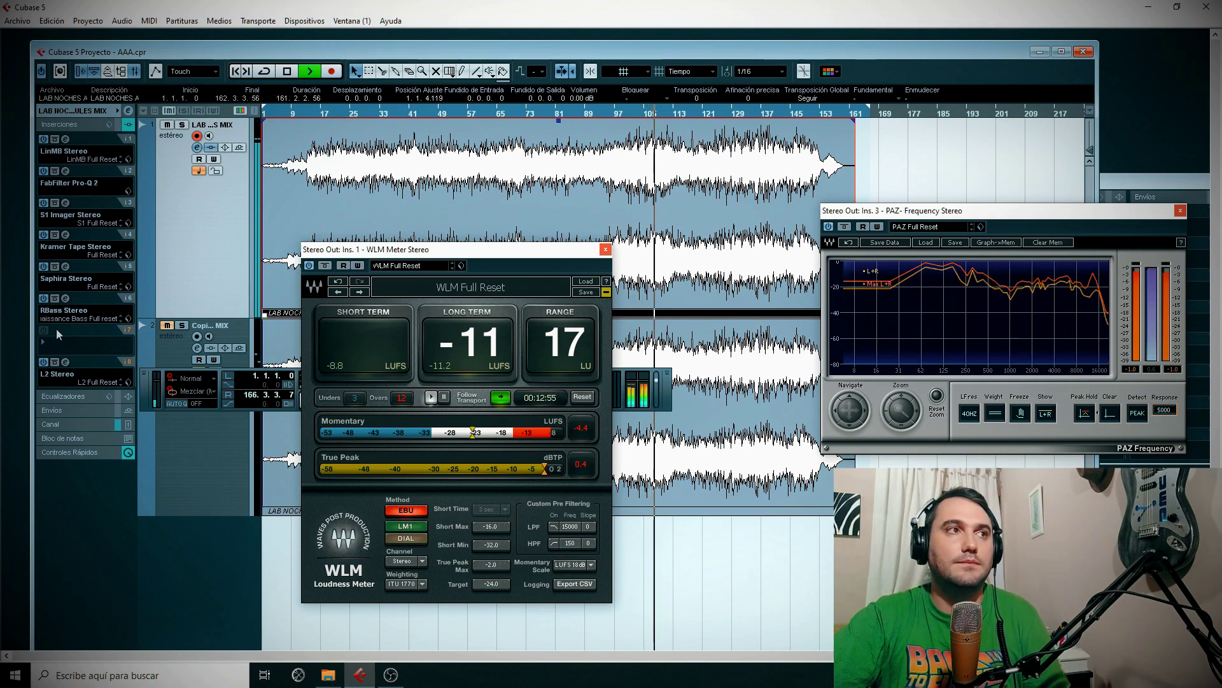
Set the RBass insert's Intensity to -15.1 during playback and close its editor.
left_click(65, 298)
left_click_drag(417, 494, 417, 498)
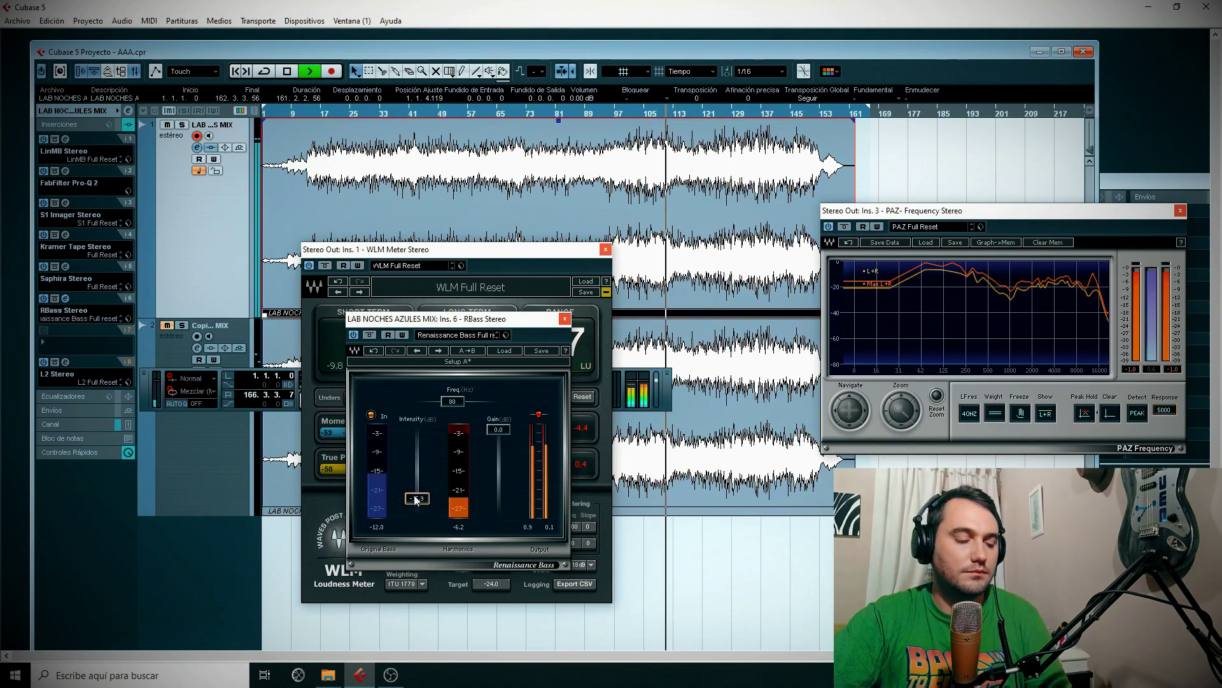
left_click_drag(417, 498, 417, 496)
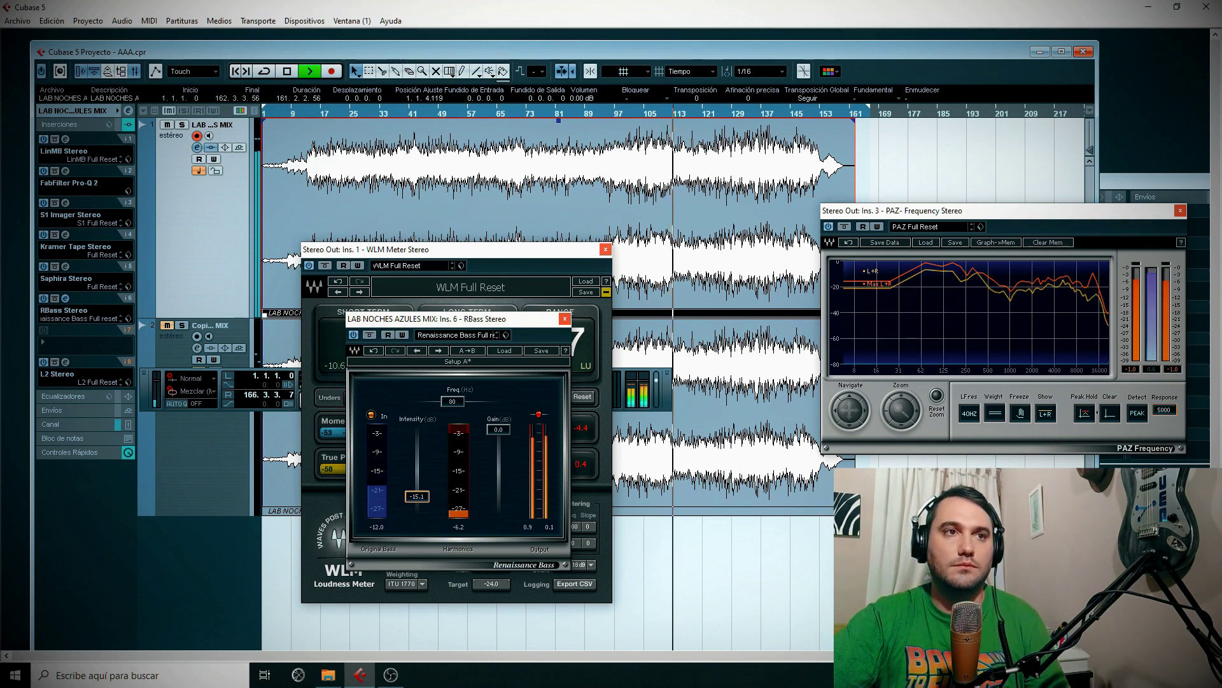
left_click(564, 318)
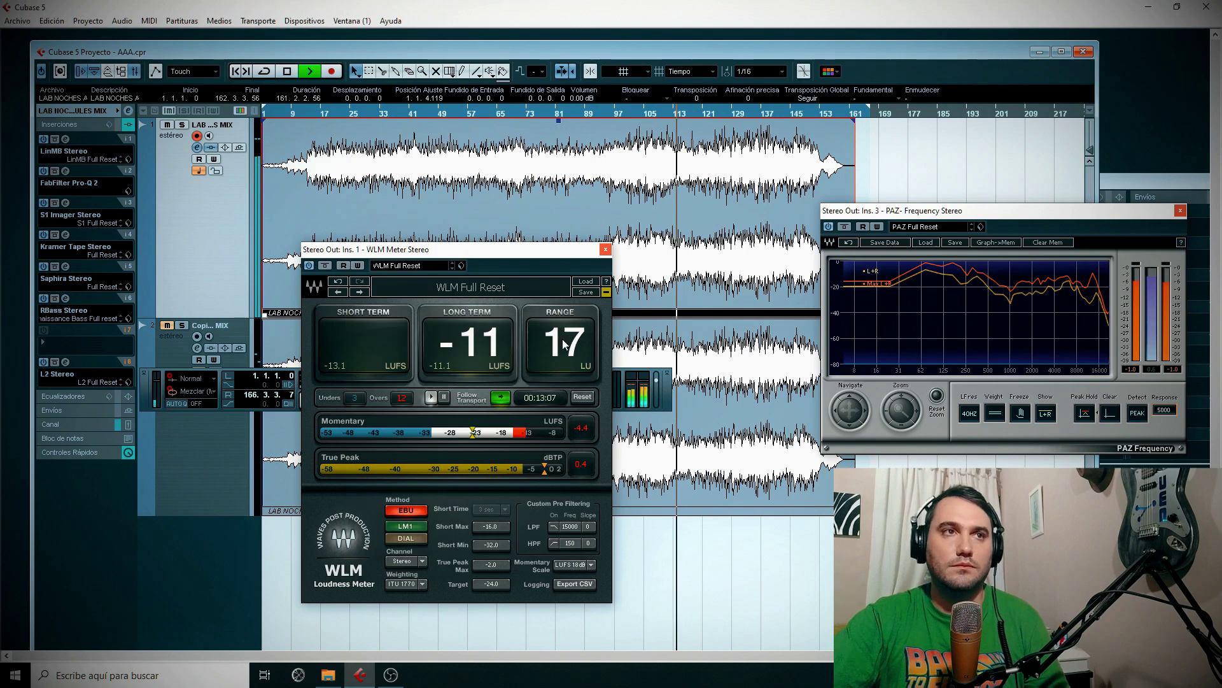
Close the WLM Meter and PAZ- Frequency editors, maximize the project window, and stop playback.
left_click(606, 249)
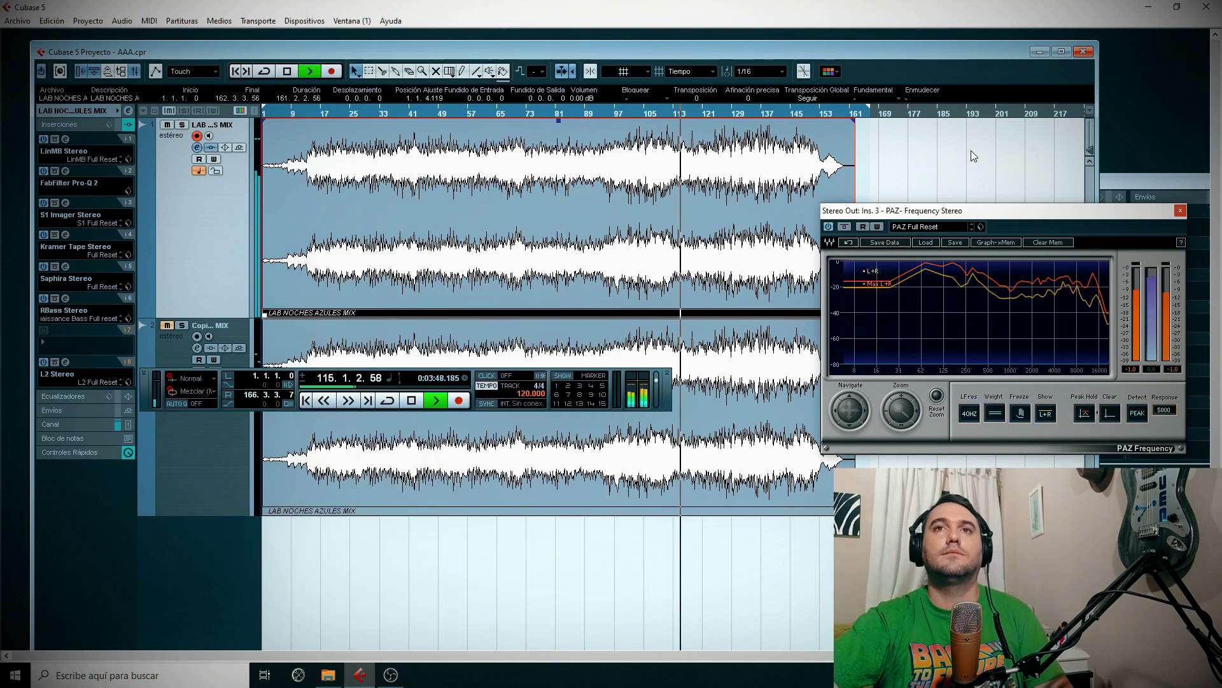
left_click_drag(1025, 210, 960, 183)
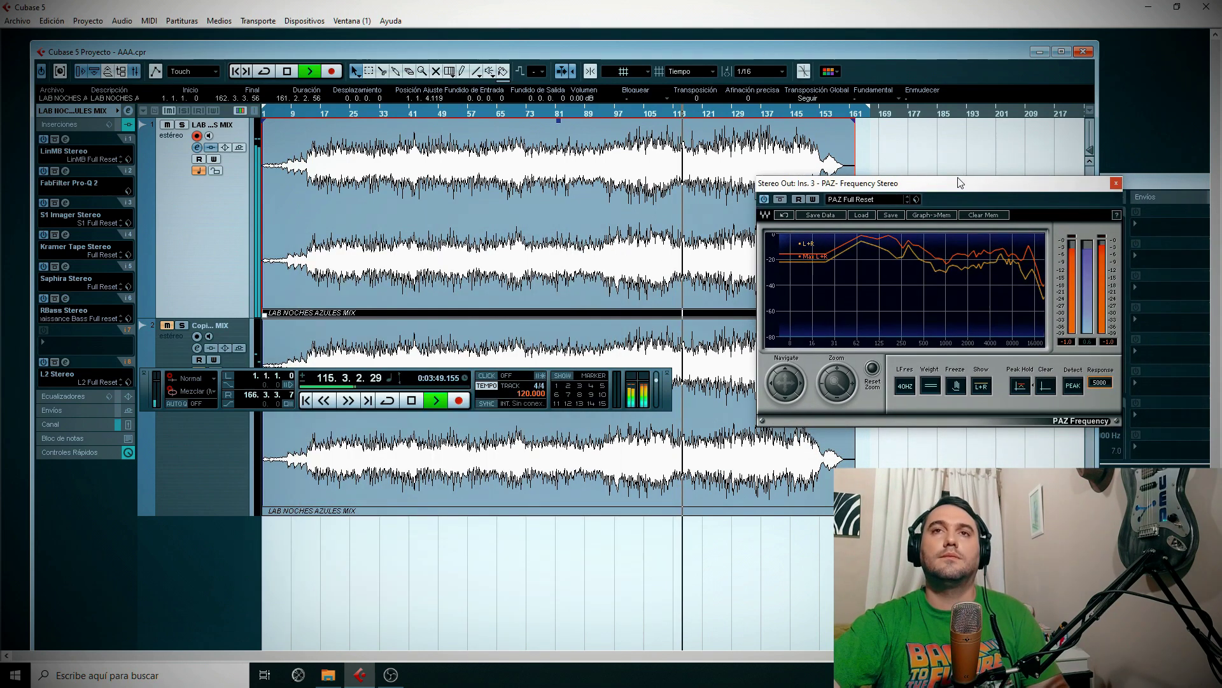
left_click(1115, 183)
left_click(1061, 51)
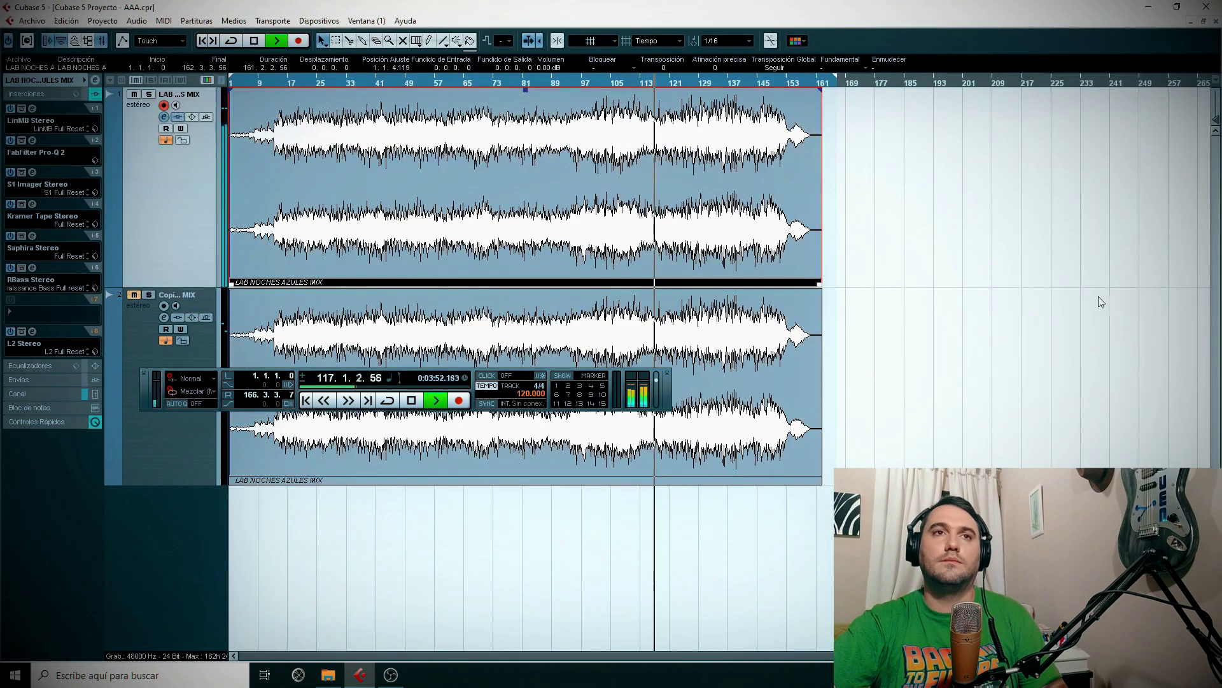
key("space")
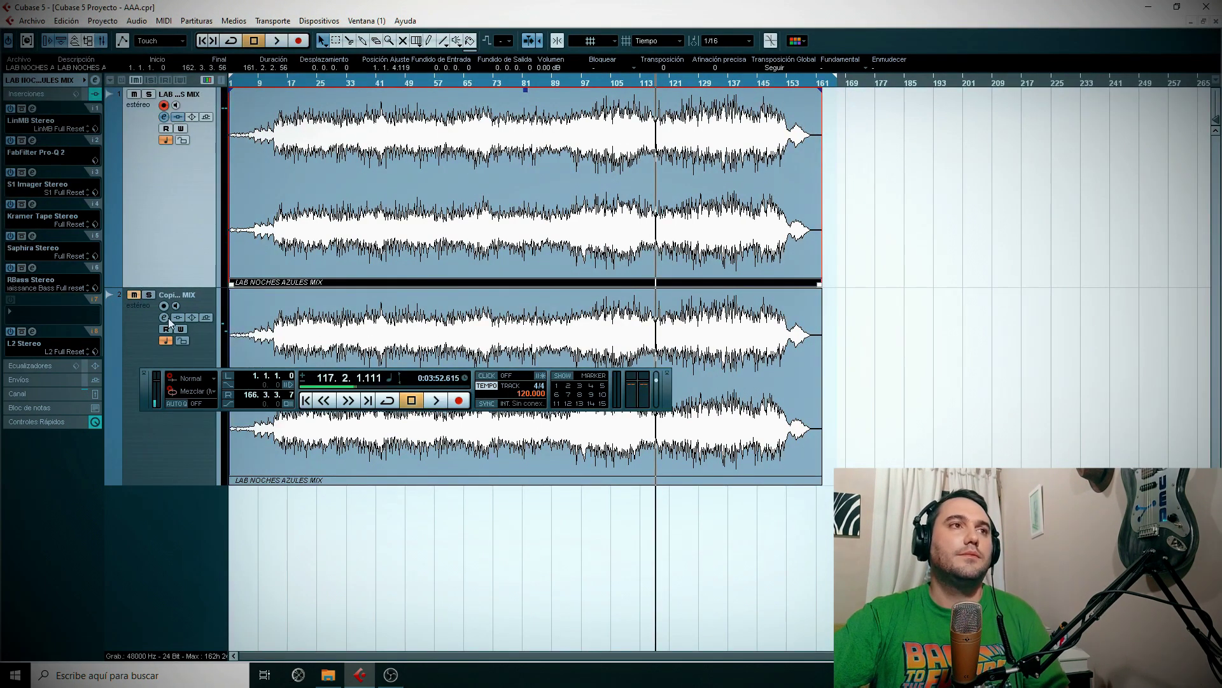
Bring up the Stereo Out channel settings from the mixer, reopen its WLM Meter, and minimize the mixer.
left_click(143, 311)
left_click(139, 244)
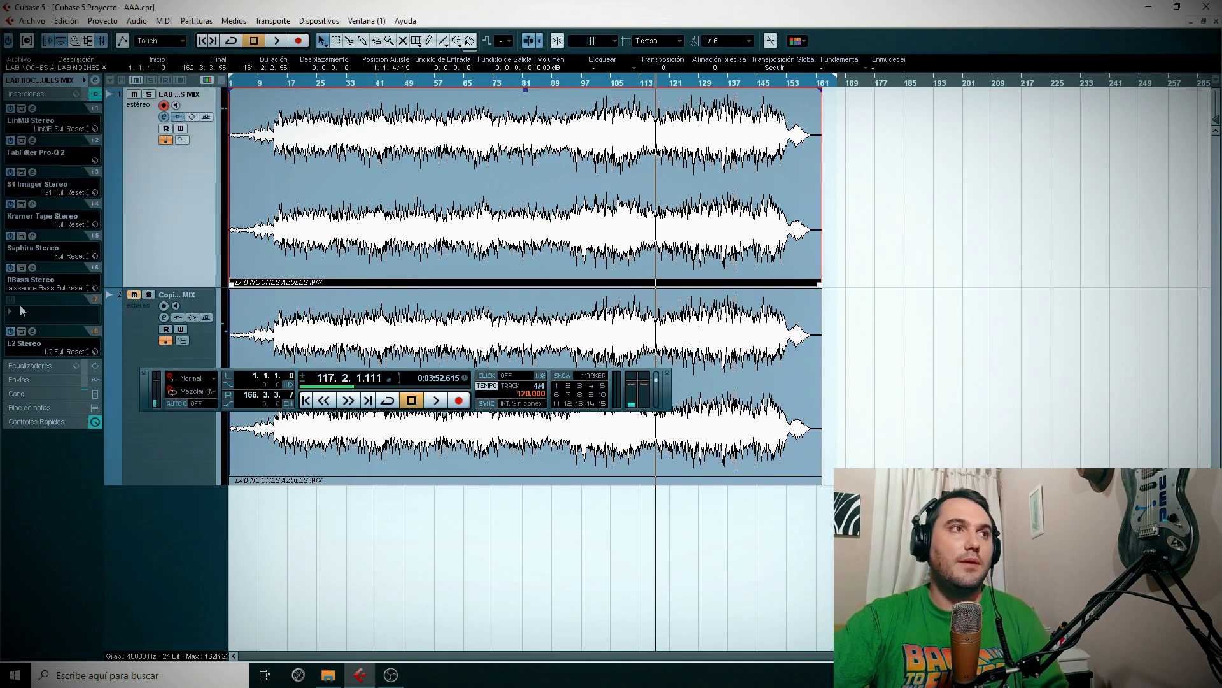
key("F3")
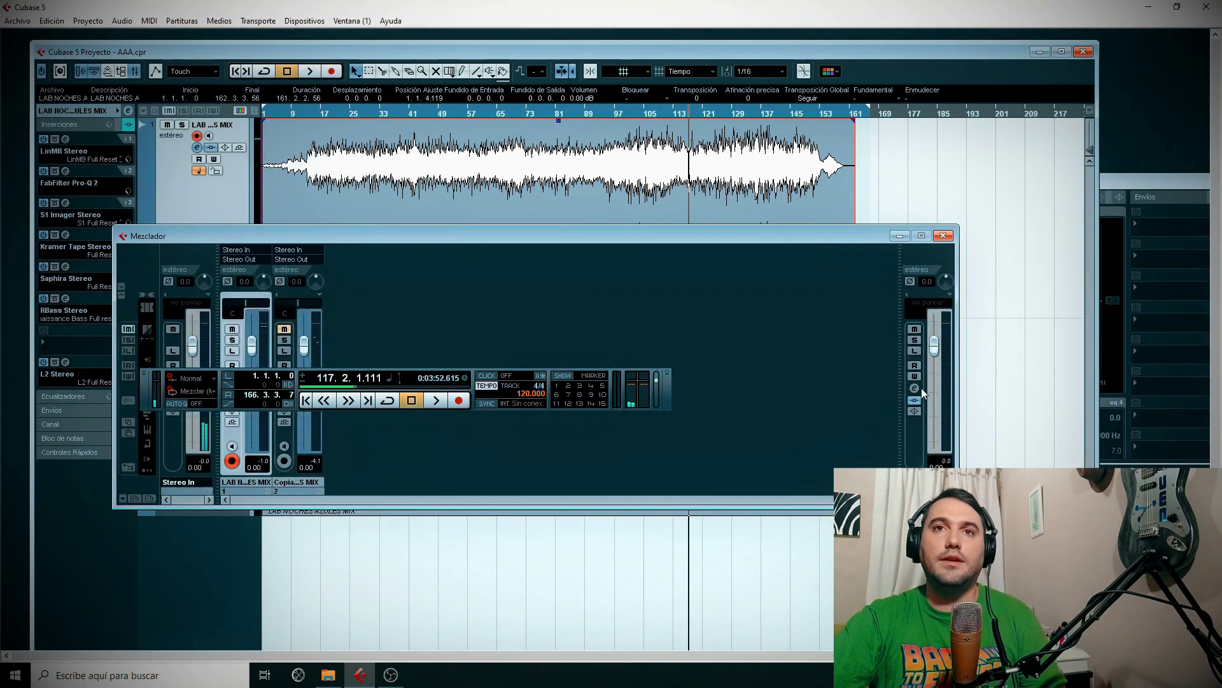
left_click(1160, 227)
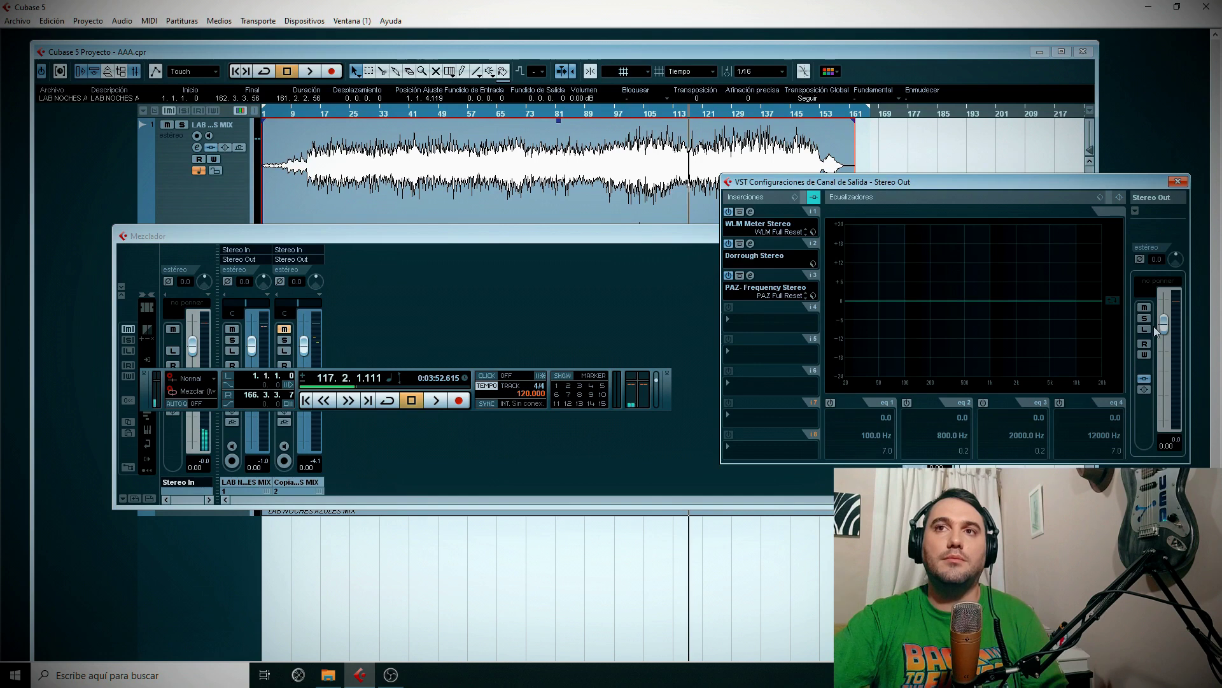
left_click(750, 211)
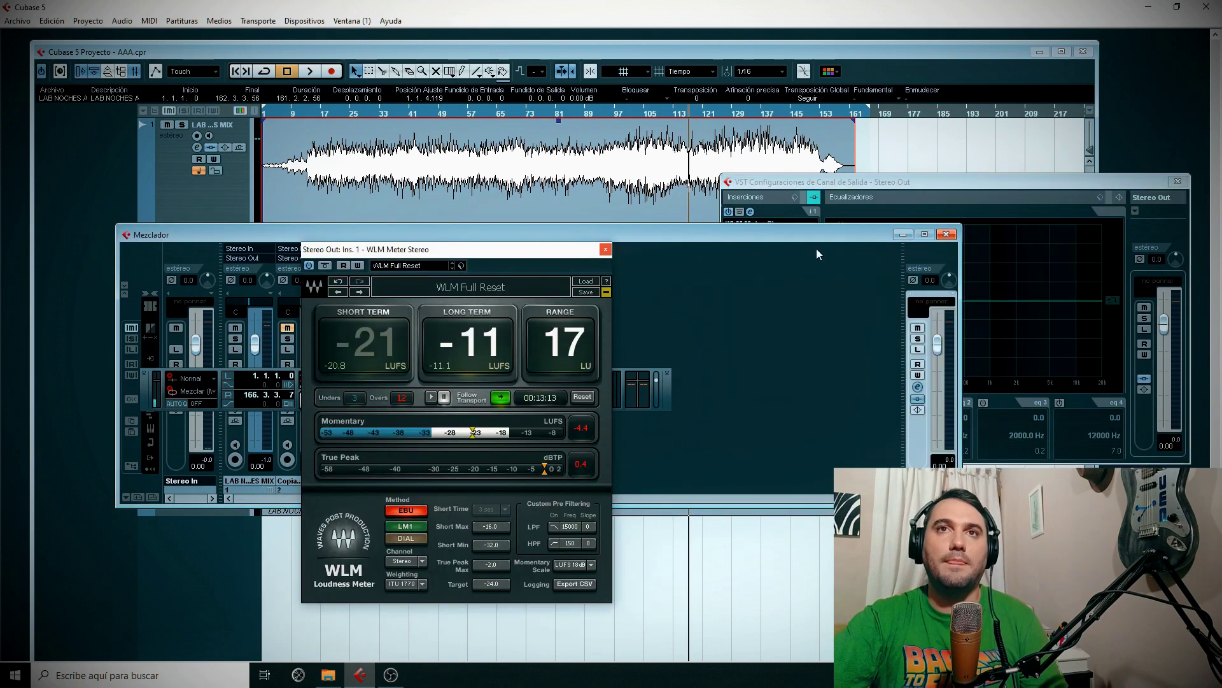
left_click(903, 234)
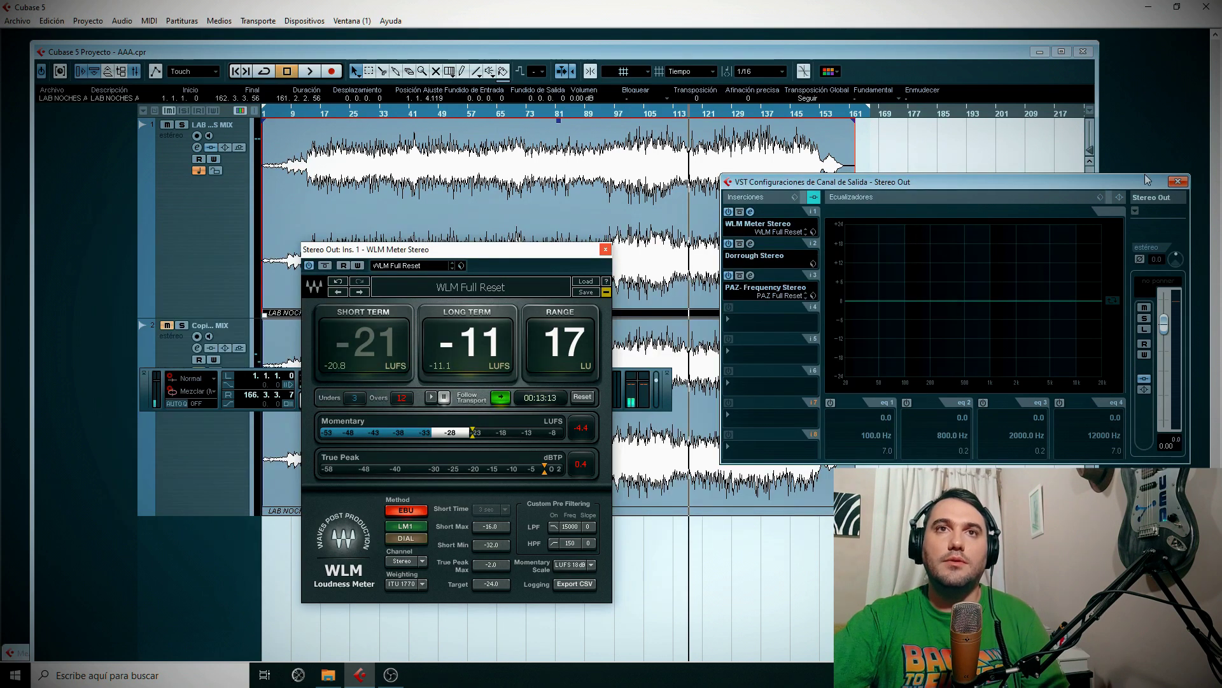
Insert L2 Stereo in Stereo Out's fourth slot with Threshold and Out Ceiling at -1.0, and close its editor.
left_click(781, 326)
mouse_move(772, 326)
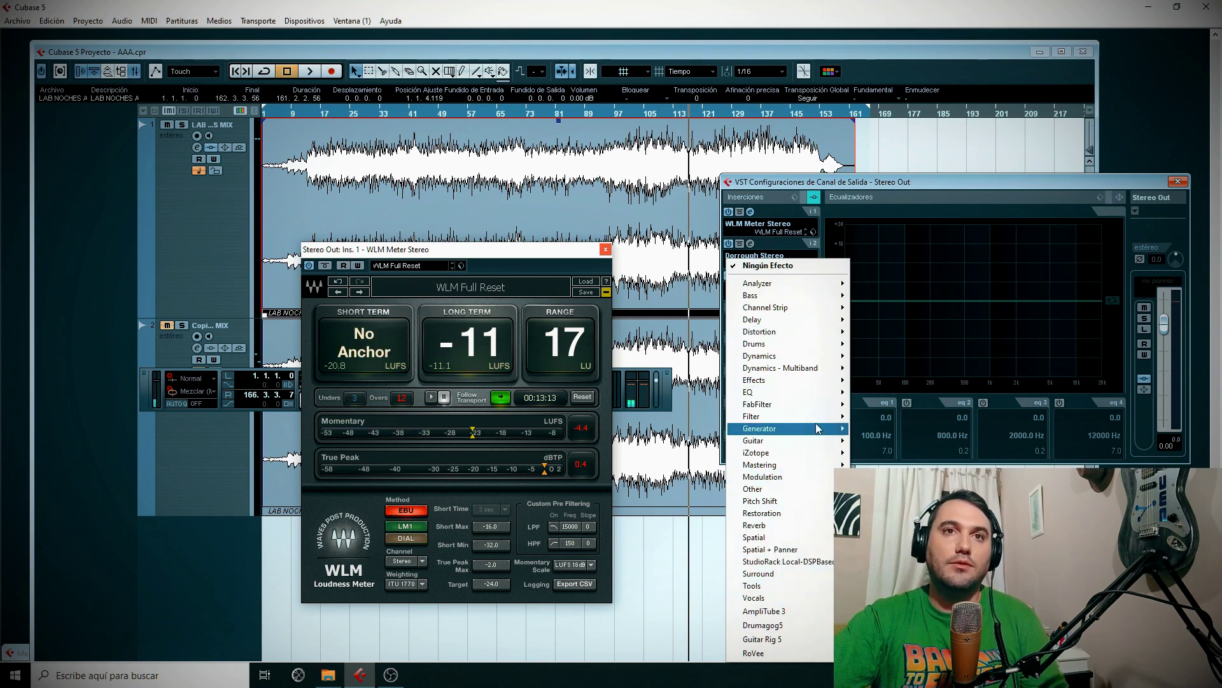
mouse_move(826, 418)
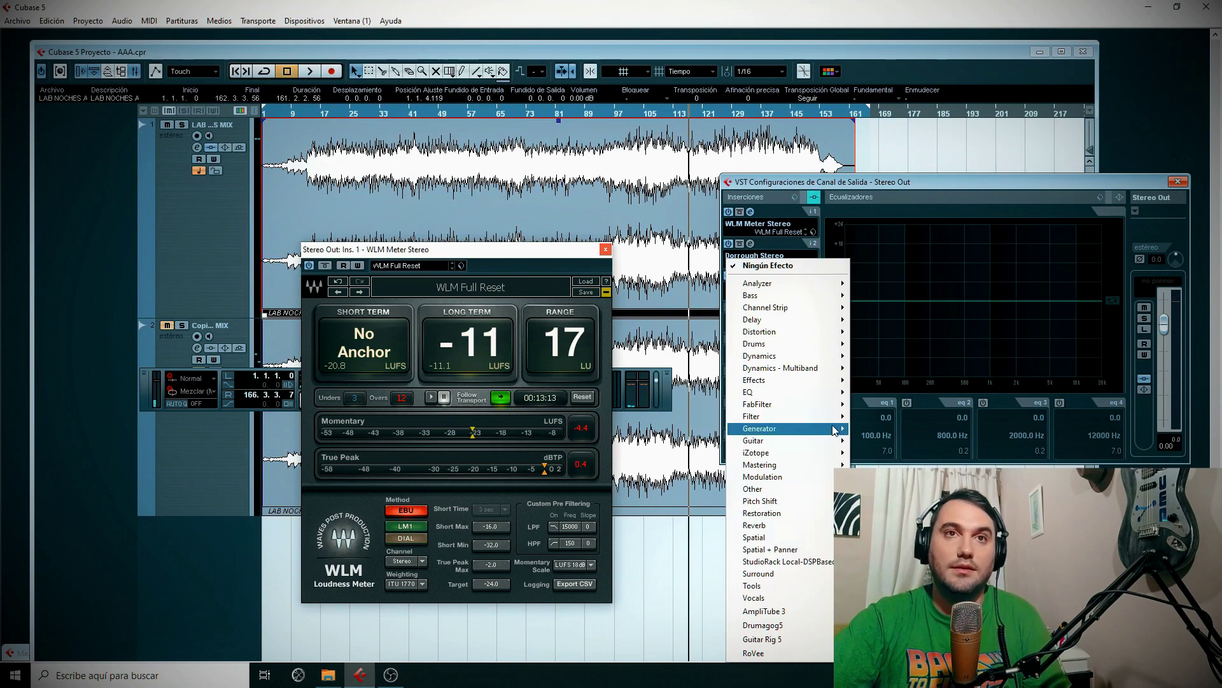
mouse_move(838, 361)
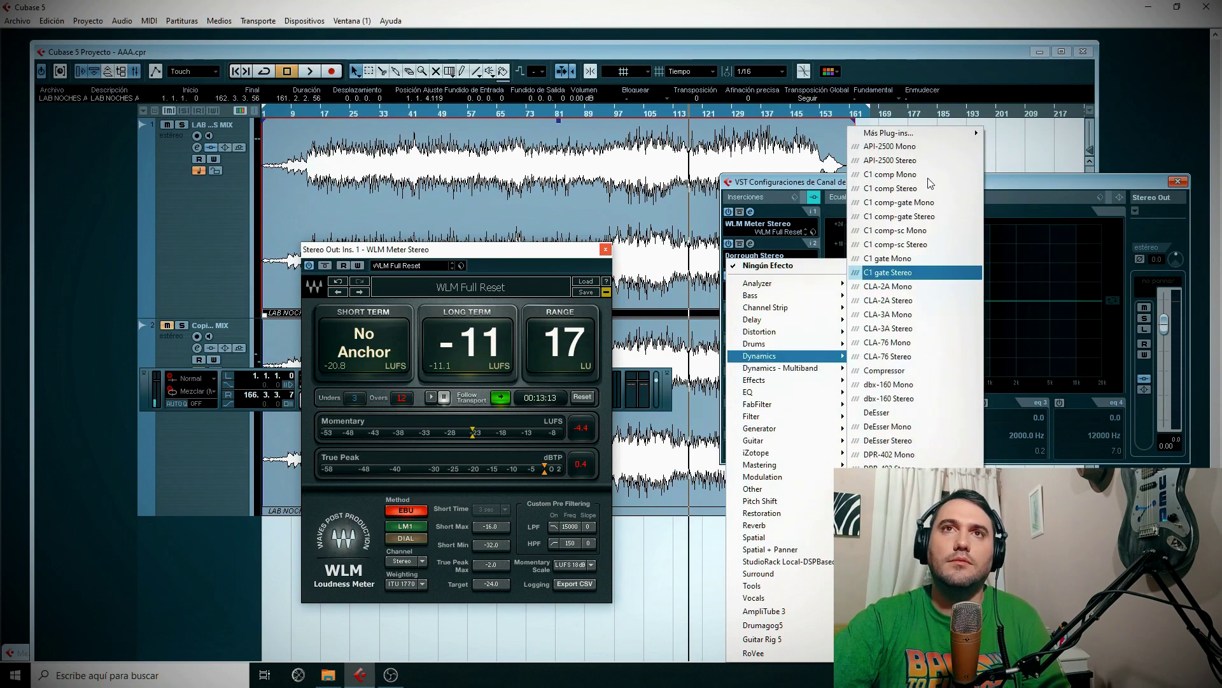
mouse_move(933, 135)
left_click(1069, 134)
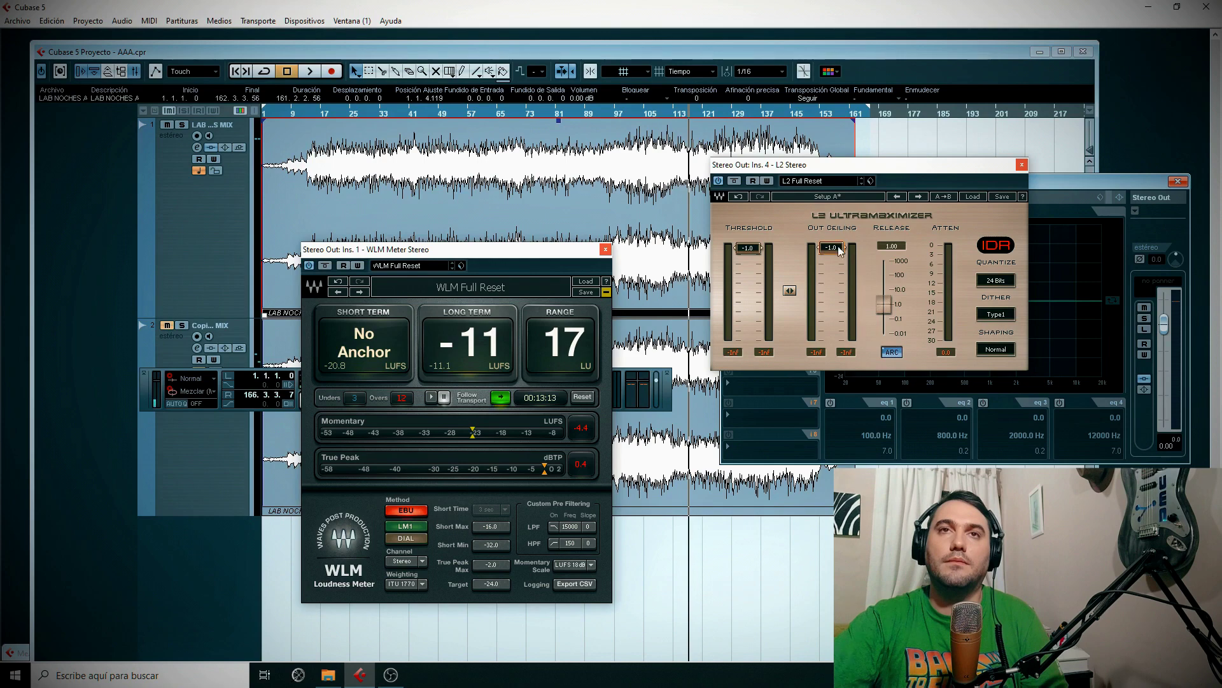
left_click(1022, 165)
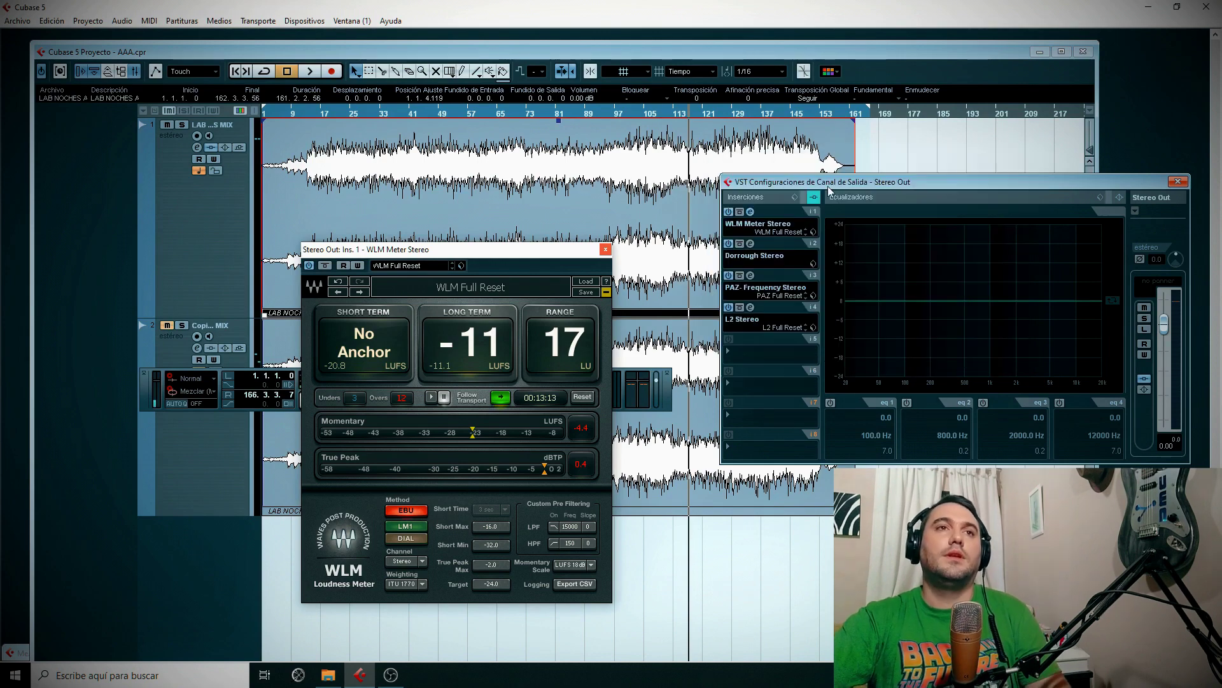
Select the copied mix track, move the WLM Meter aside, and play from about bar 48, jumping ahead to about bar 102.
left_click(398, 116)
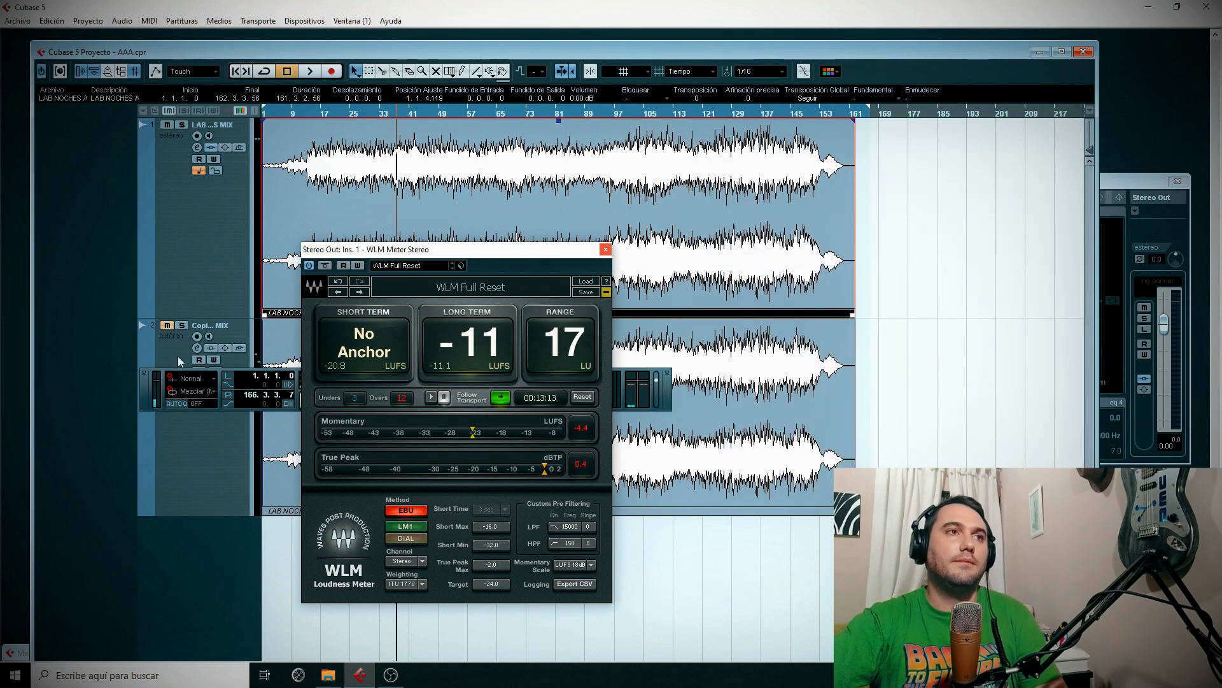
left_click(169, 340)
left_click_drag(468, 254, 976, 185)
left_click_drag(458, 115, 438, 115)
key("space")
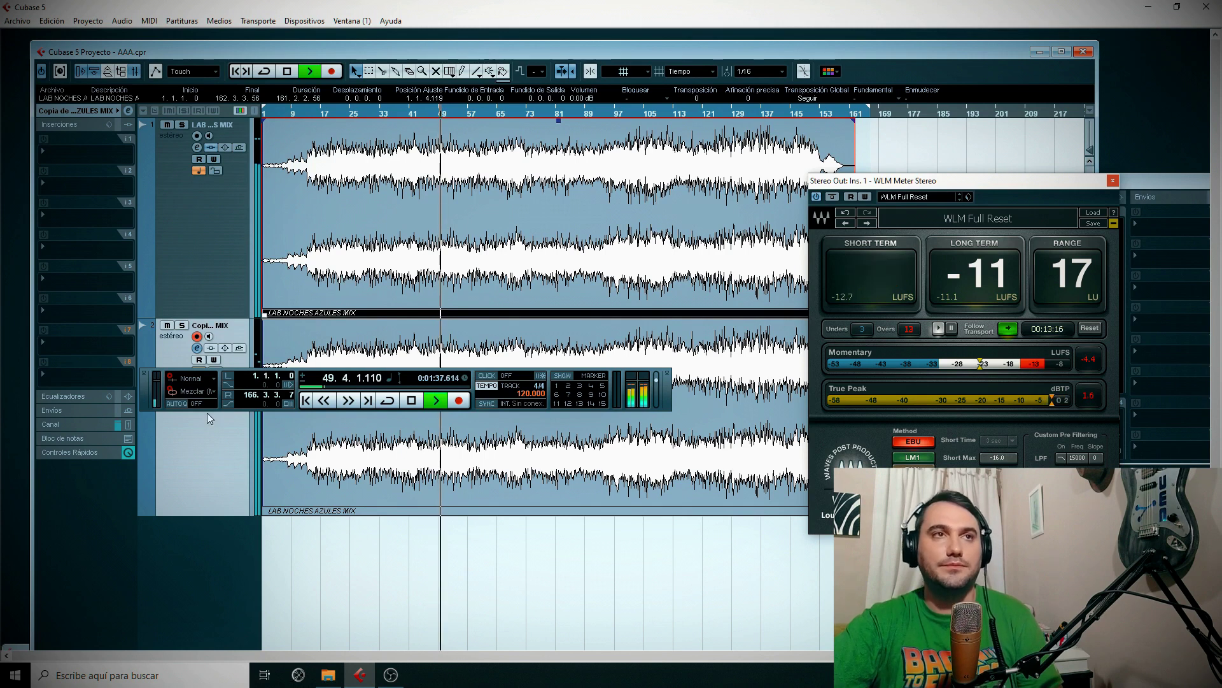
left_click(634, 113)
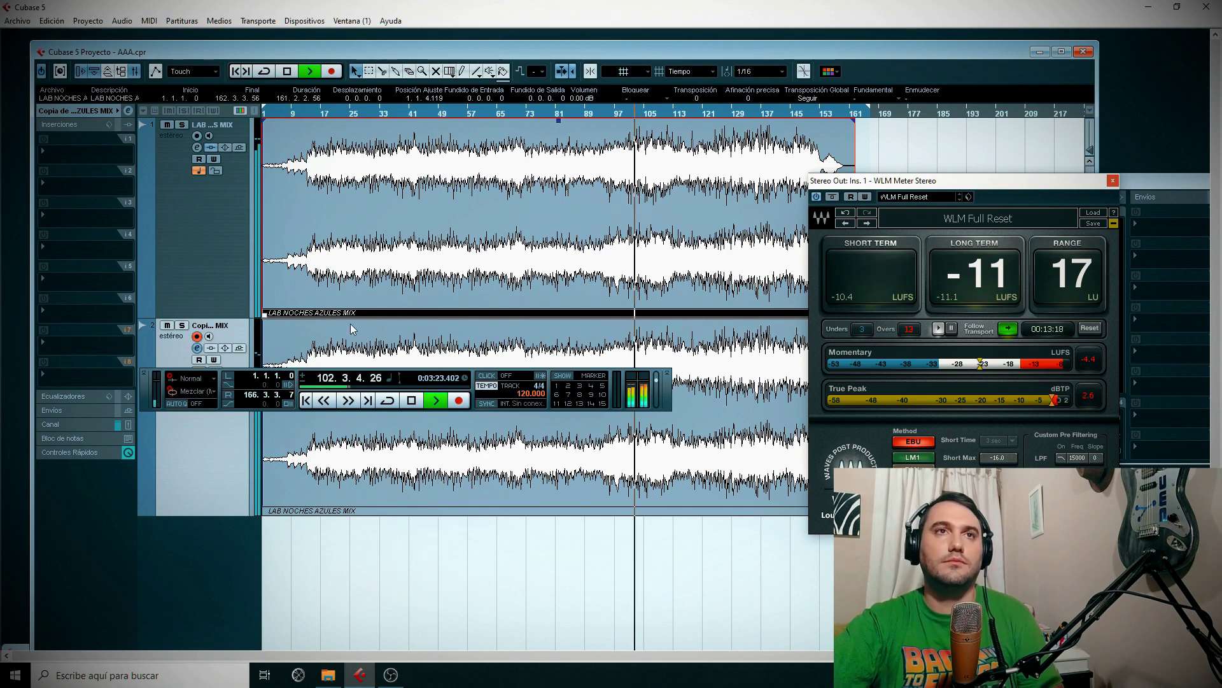
Lower the copied mix track's channel fader to about -1.4 dB during playback.
left_click(66, 424)
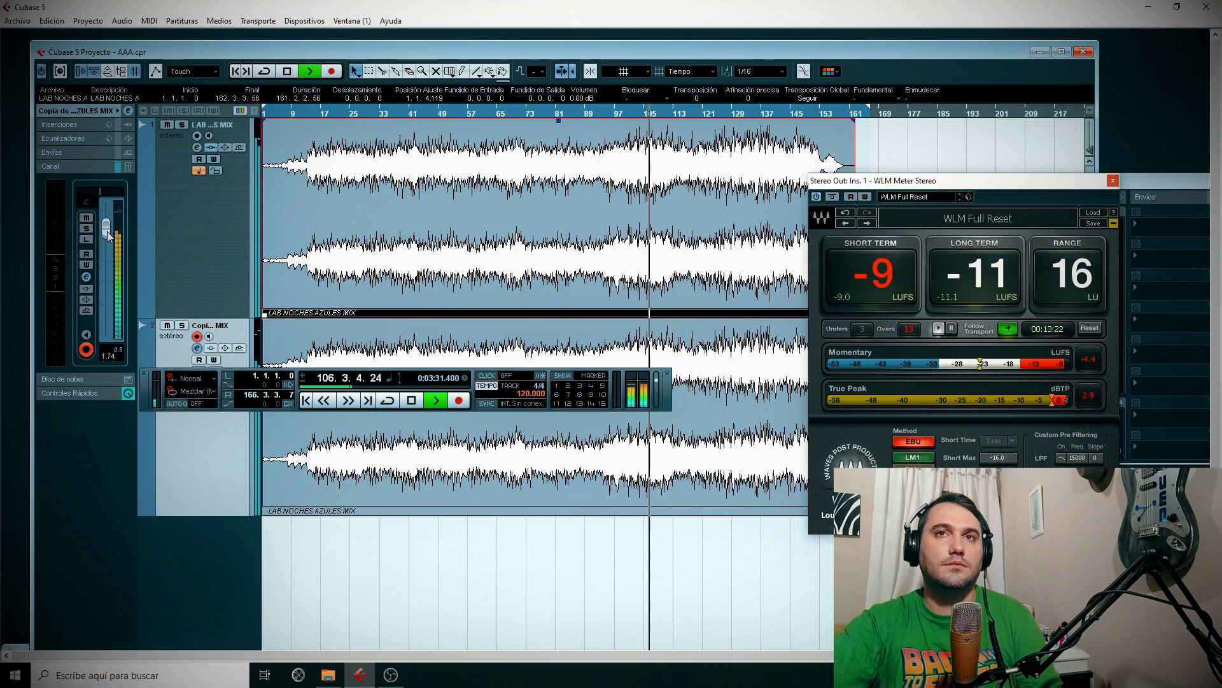
left_click_drag(108, 235, 107, 245)
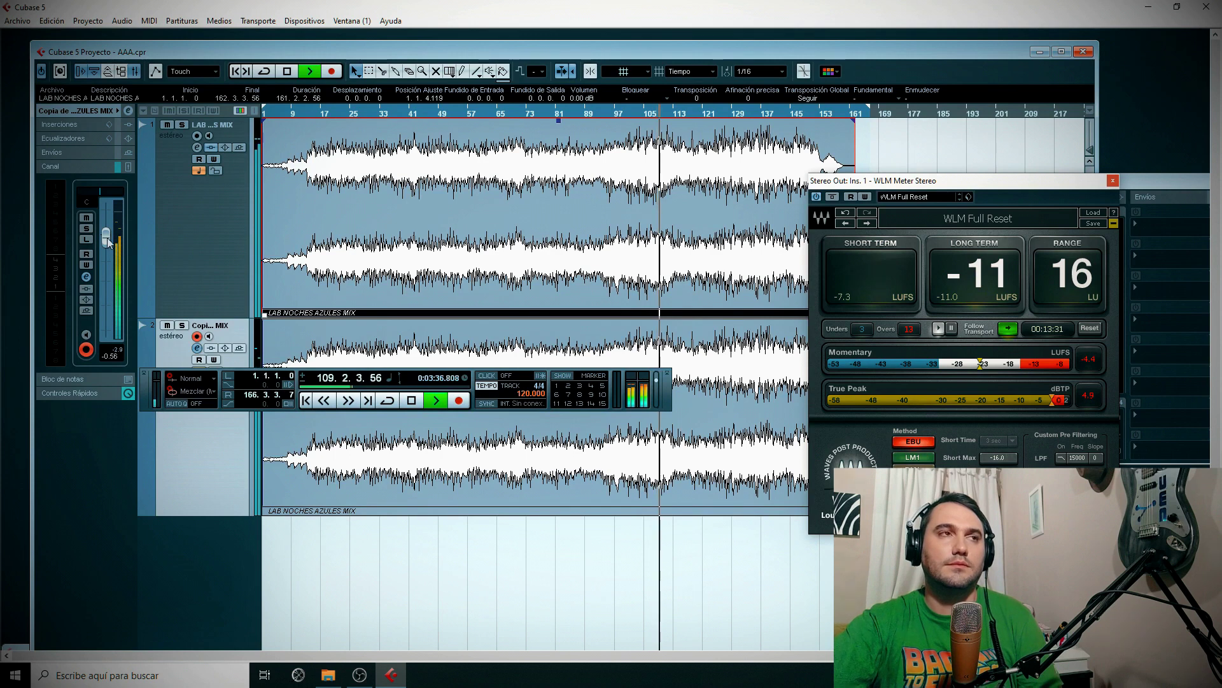
scroll(106, 242, "down", 2)
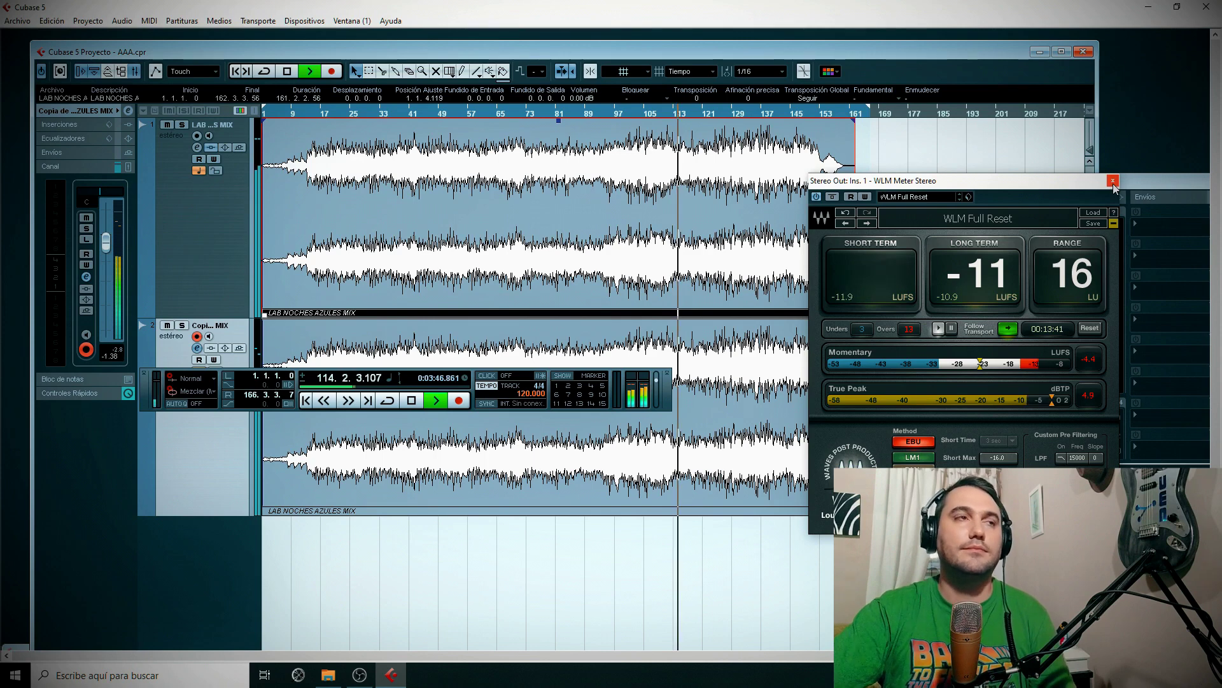
Close the WLM Meter and the channel settings window, and maximize the project window again.
left_click(1169, 181)
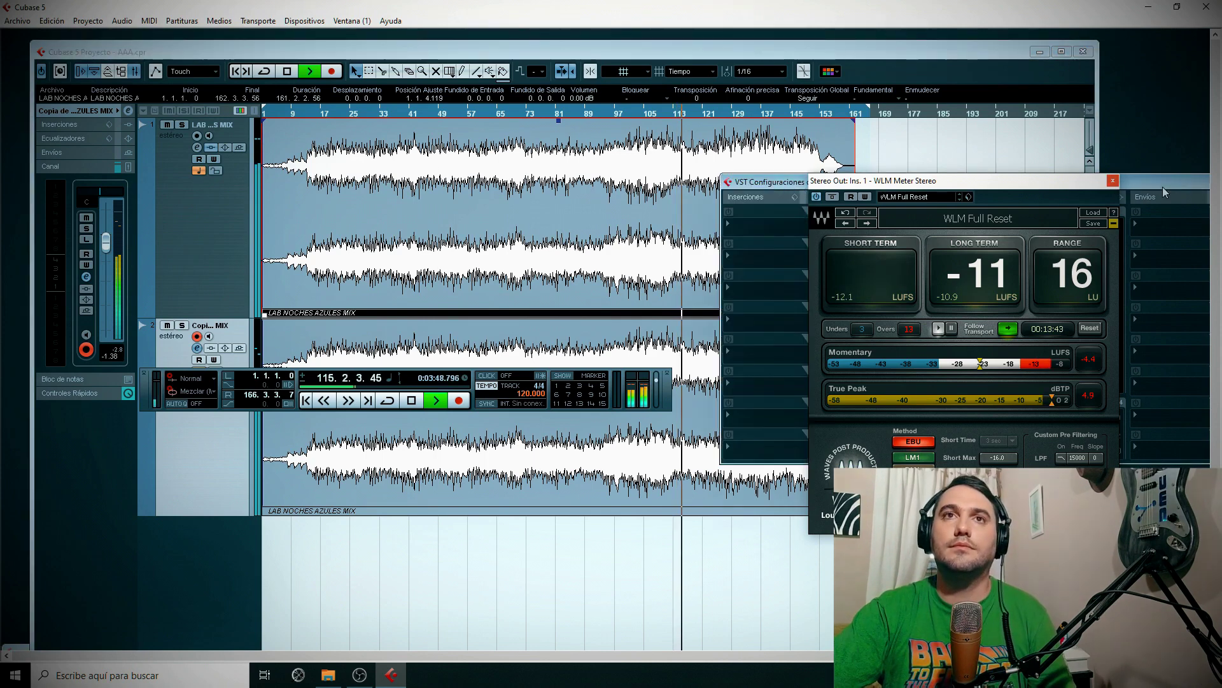
left_click(1113, 181)
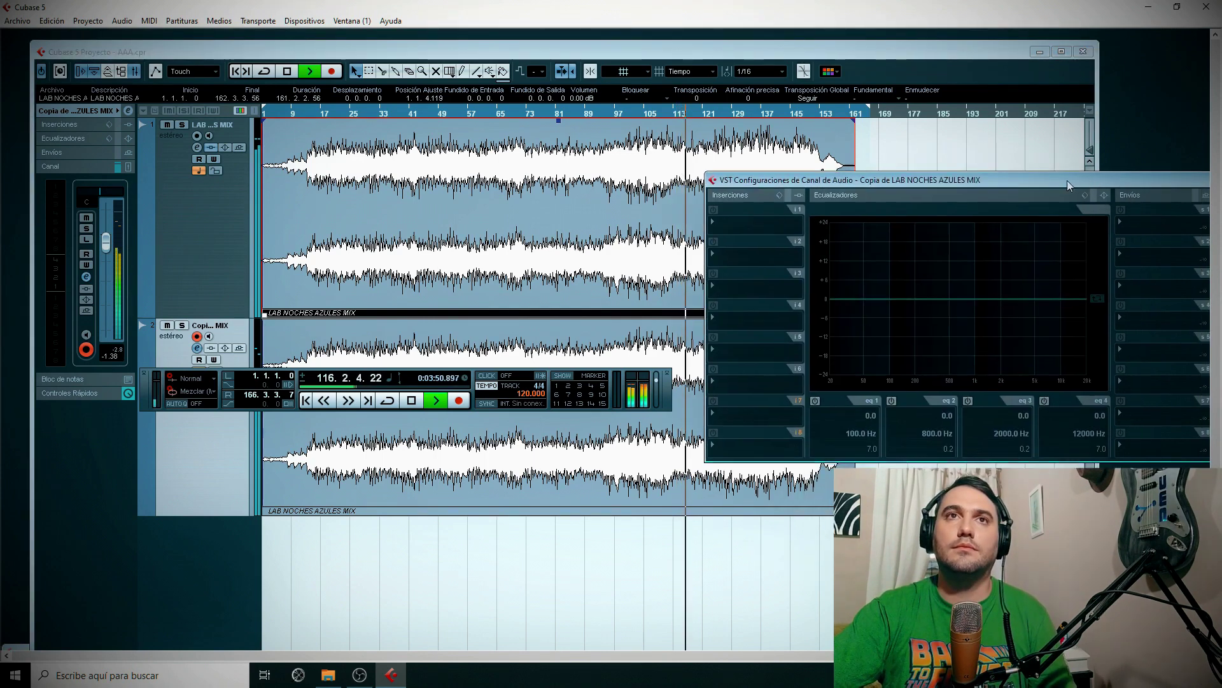
left_click(1002, 176)
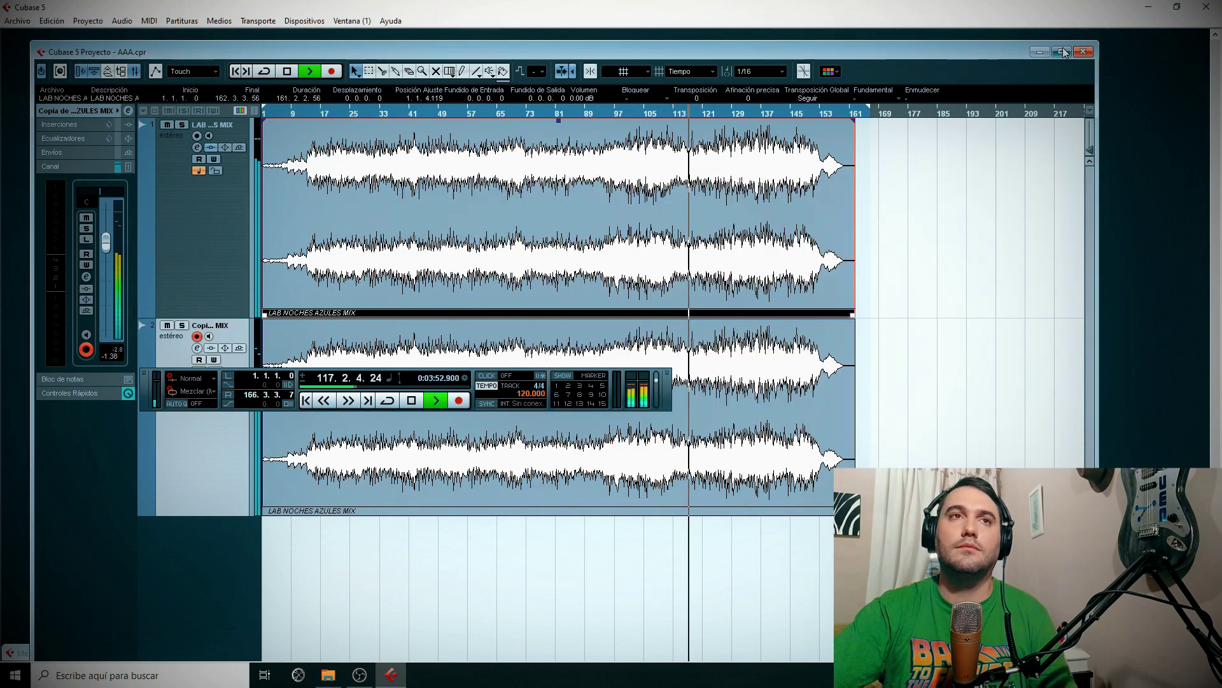
left_click(1061, 52)
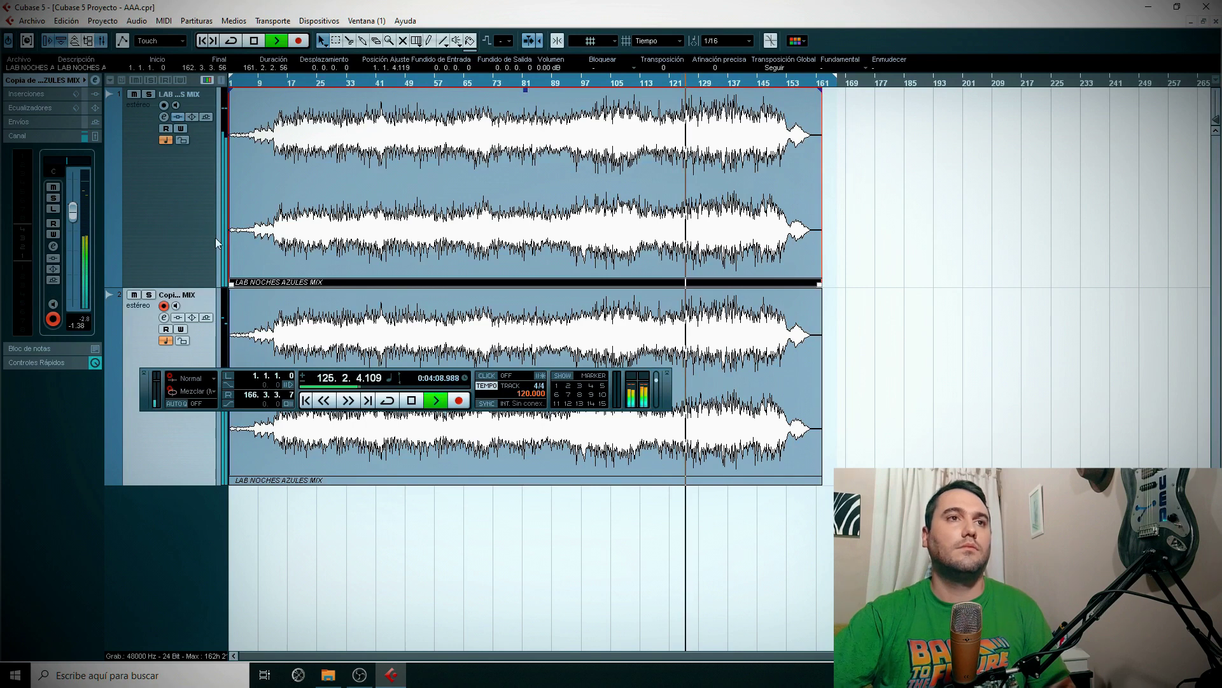
Check the playing copy on Stereo Out's Dorrough and PAZ- Frequency meters, opened from the output channel settings.
key("F3")
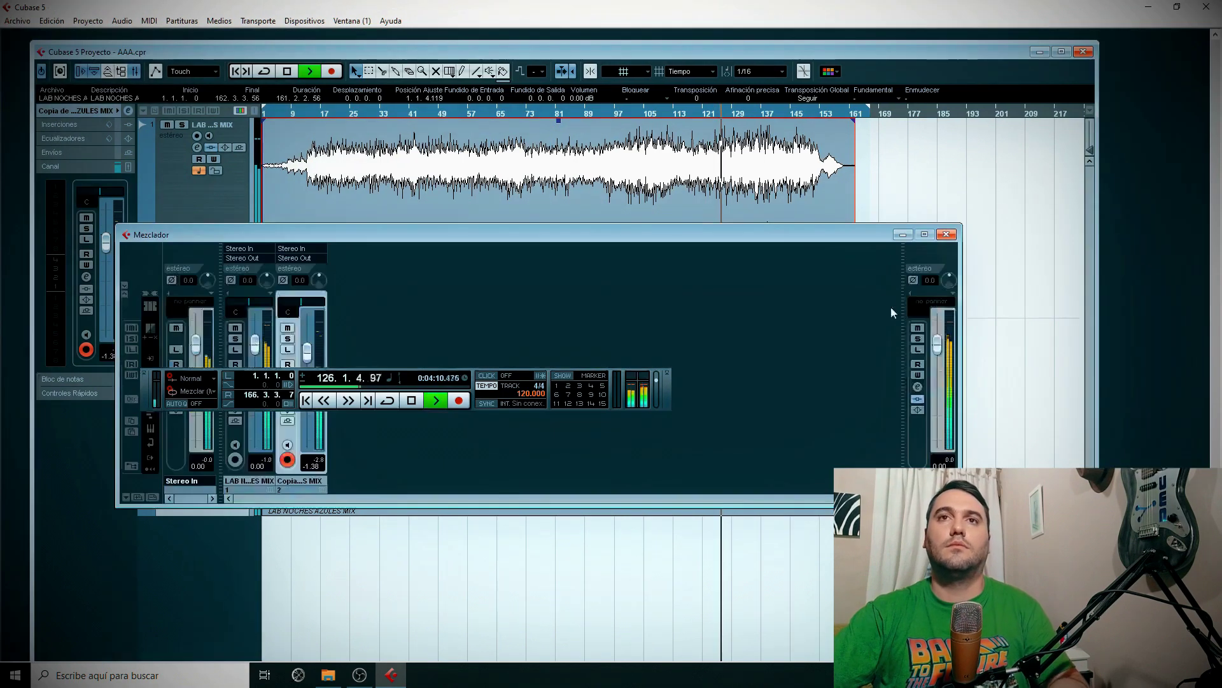
left_click(918, 387)
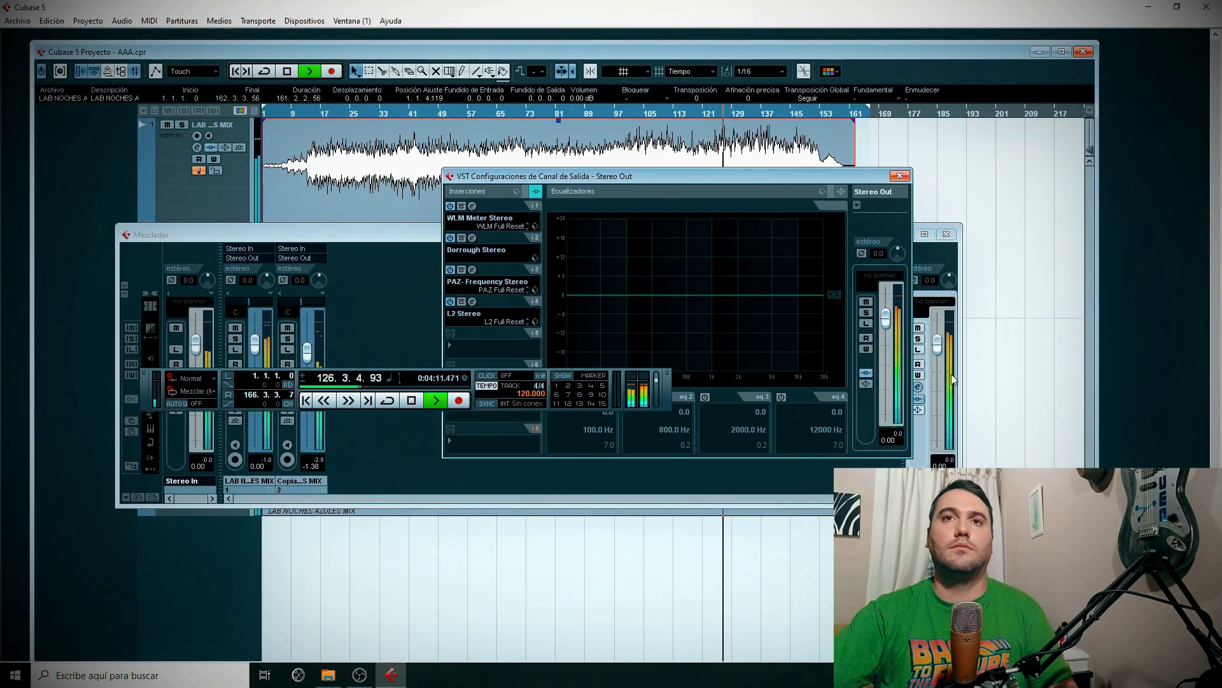
left_click(473, 238)
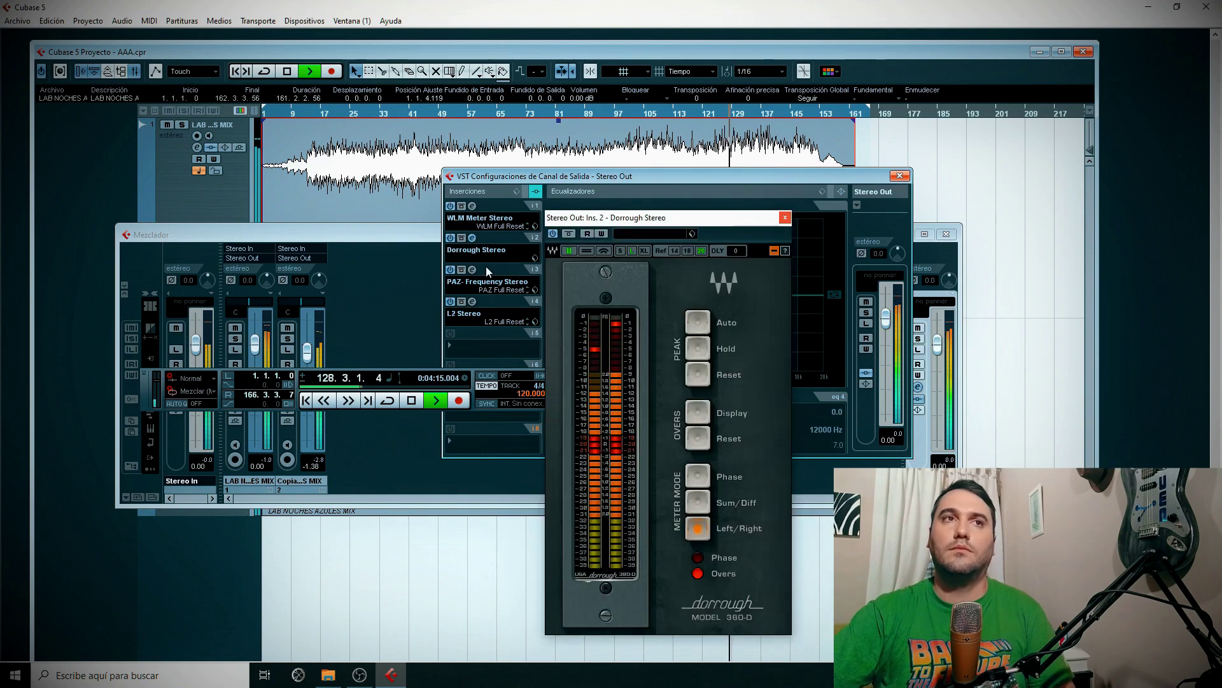
left_click(473, 270)
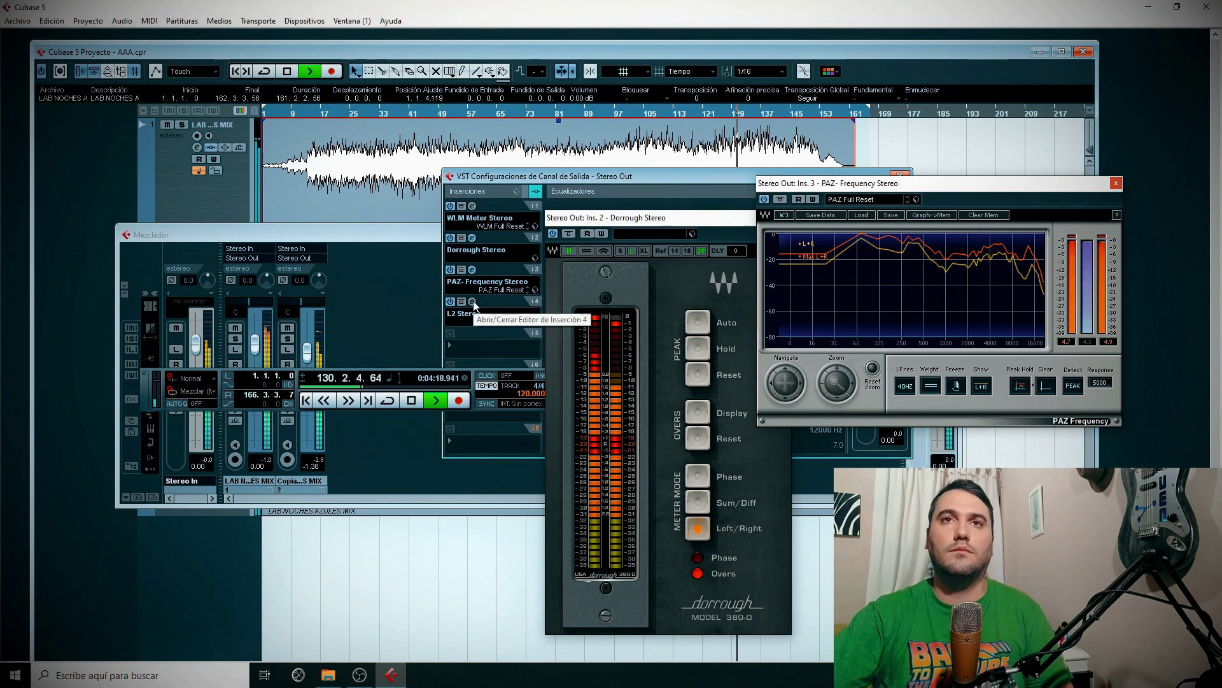
With Stereo Out's WLM Meter open for reference, raise the L2 threshold on the original LAB NOCHES AZULES MIX track to about -6.3 dB.
left_click(481, 217)
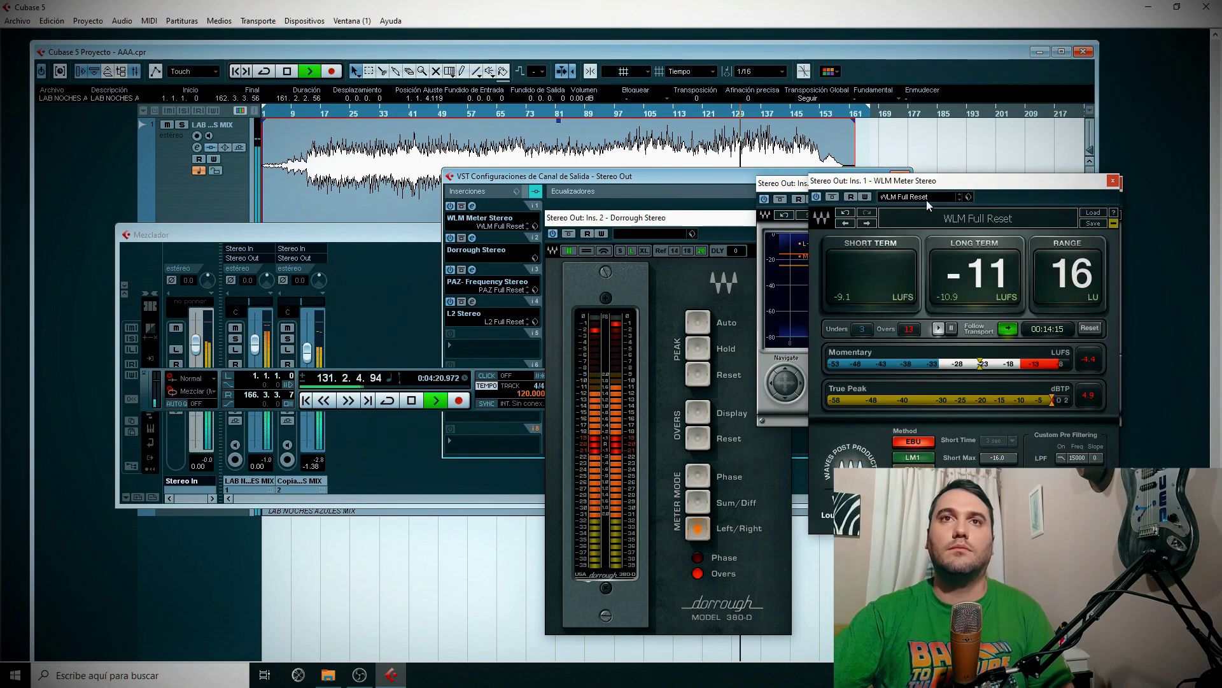
left_click_drag(920, 189, 895, 218)
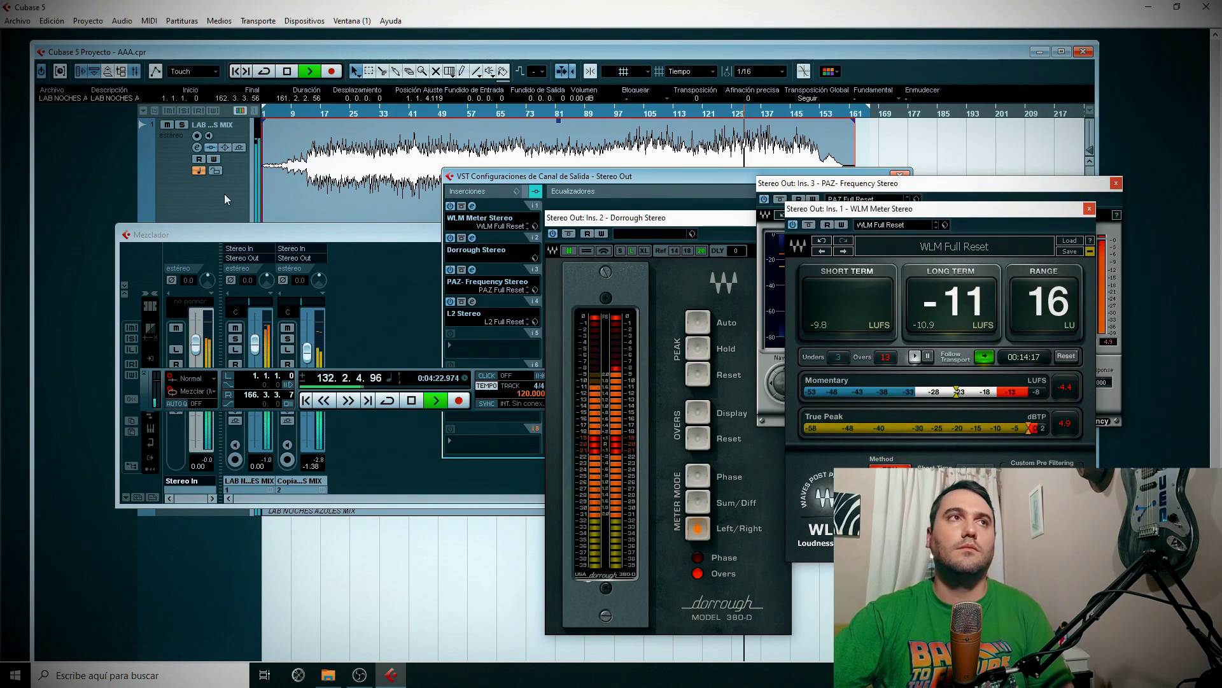
left_click(135, 199)
left_click(63, 124)
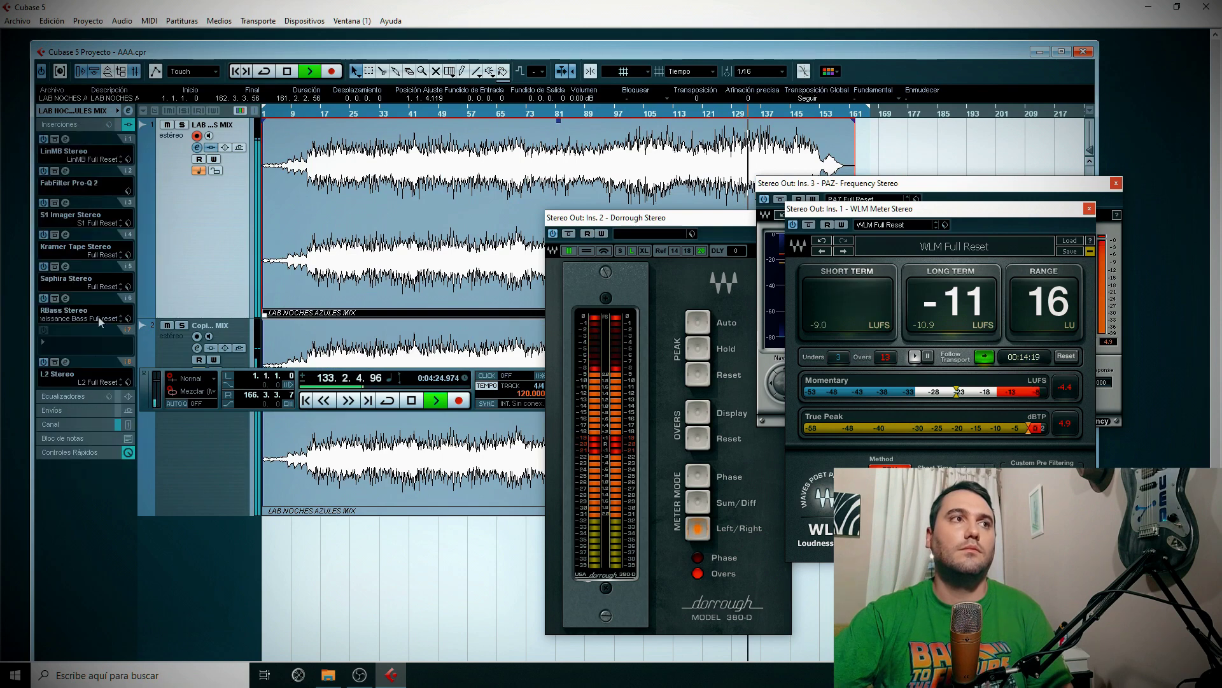
left_click(66, 362)
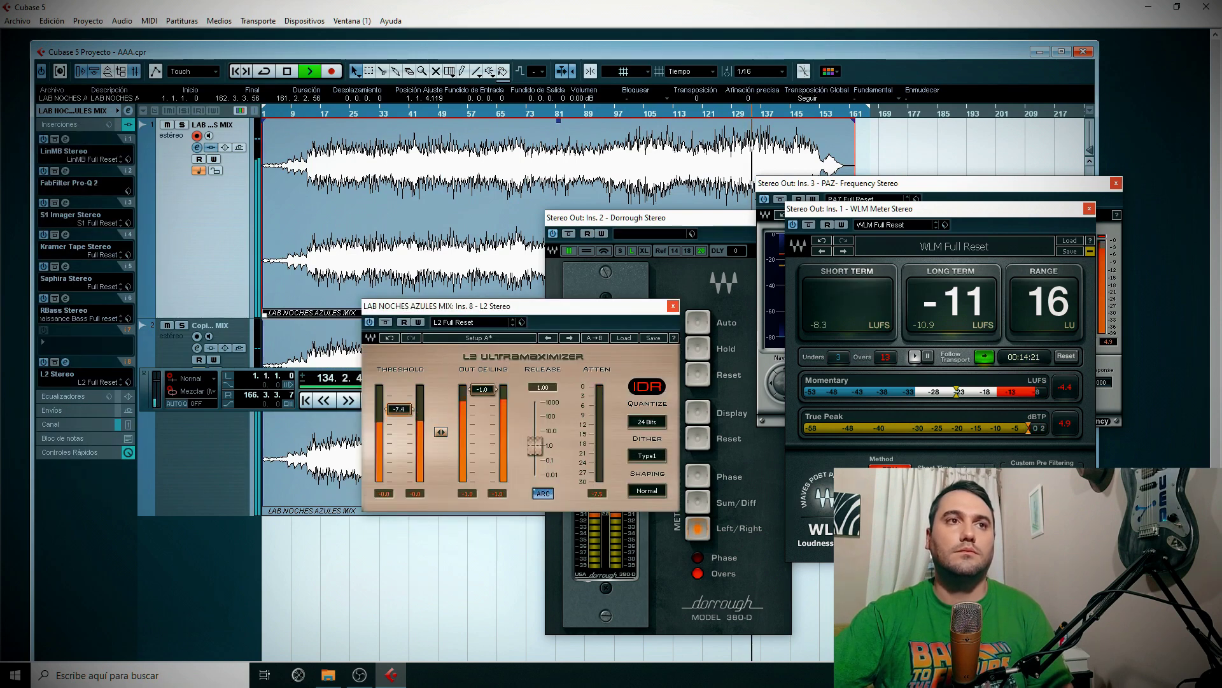
left_click_drag(400, 409, 402, 406)
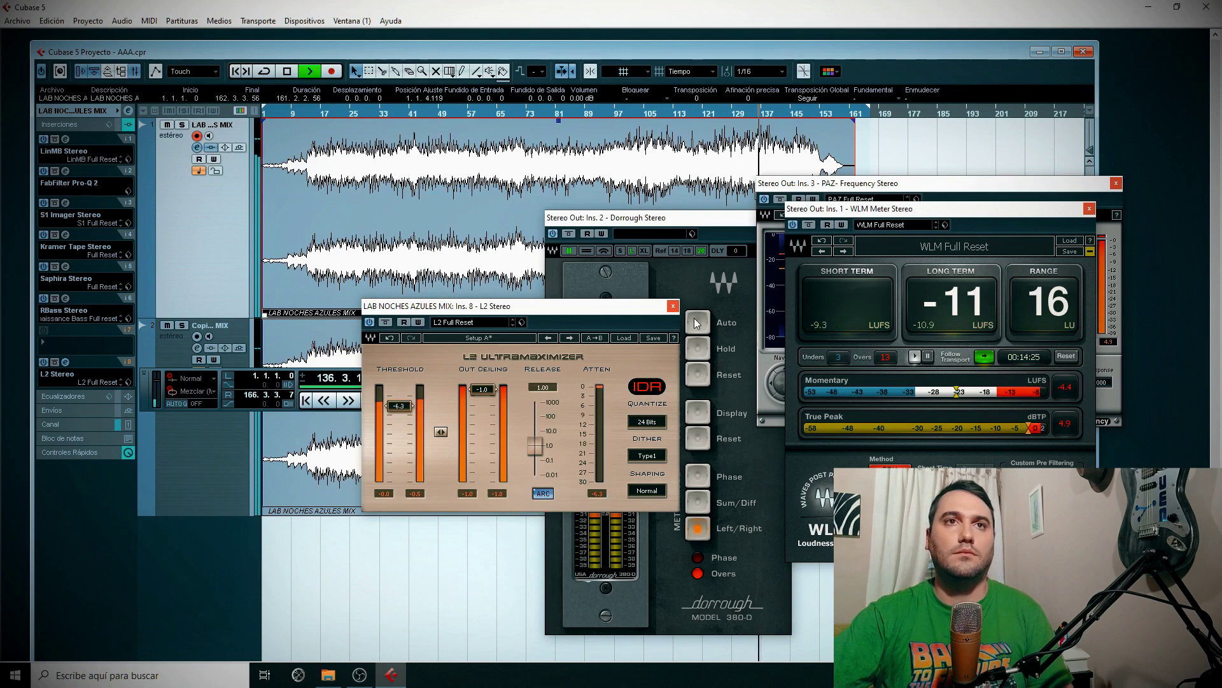
left_click(672, 307)
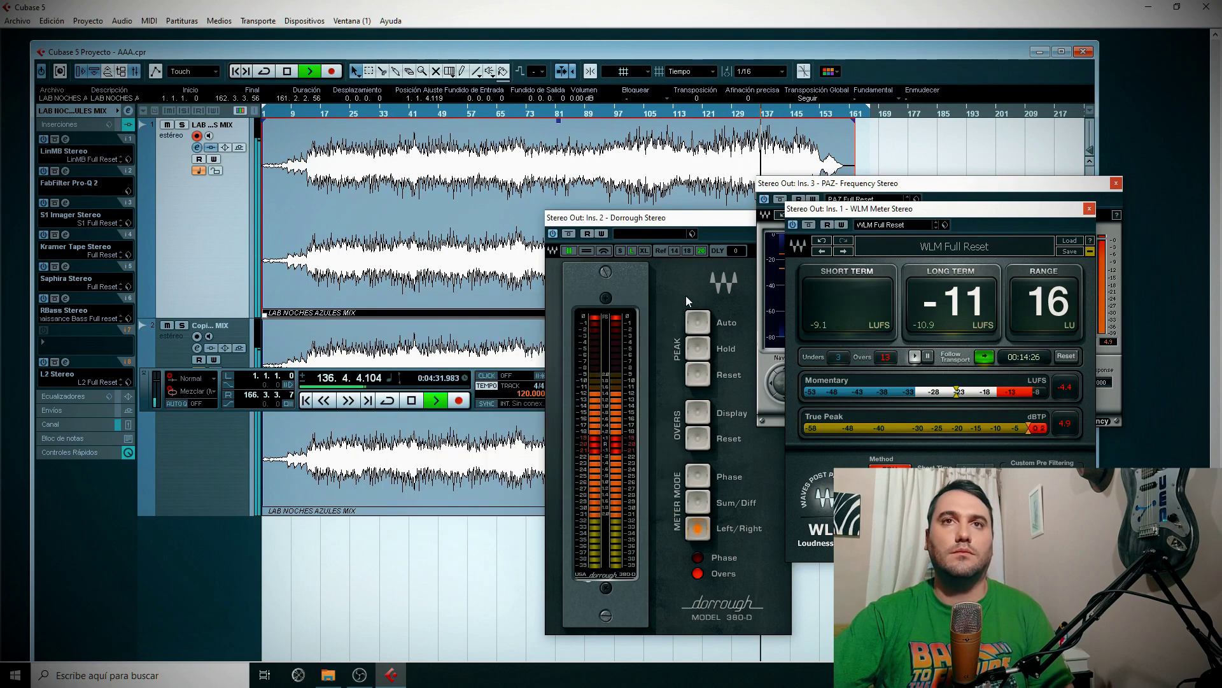
Close Stereo Out's WLM Meter, PAZ- Frequency and Dorrough windows, and maximize the project window.
left_click(1089, 208)
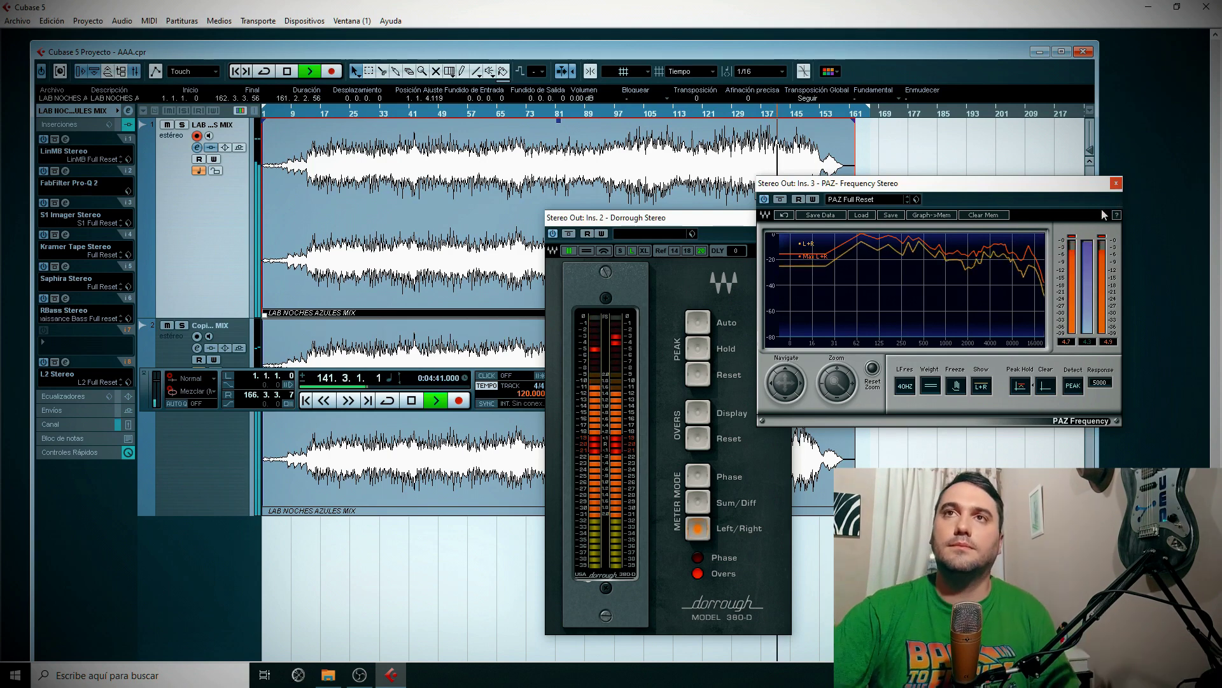
left_click(1116, 183)
left_click(785, 217)
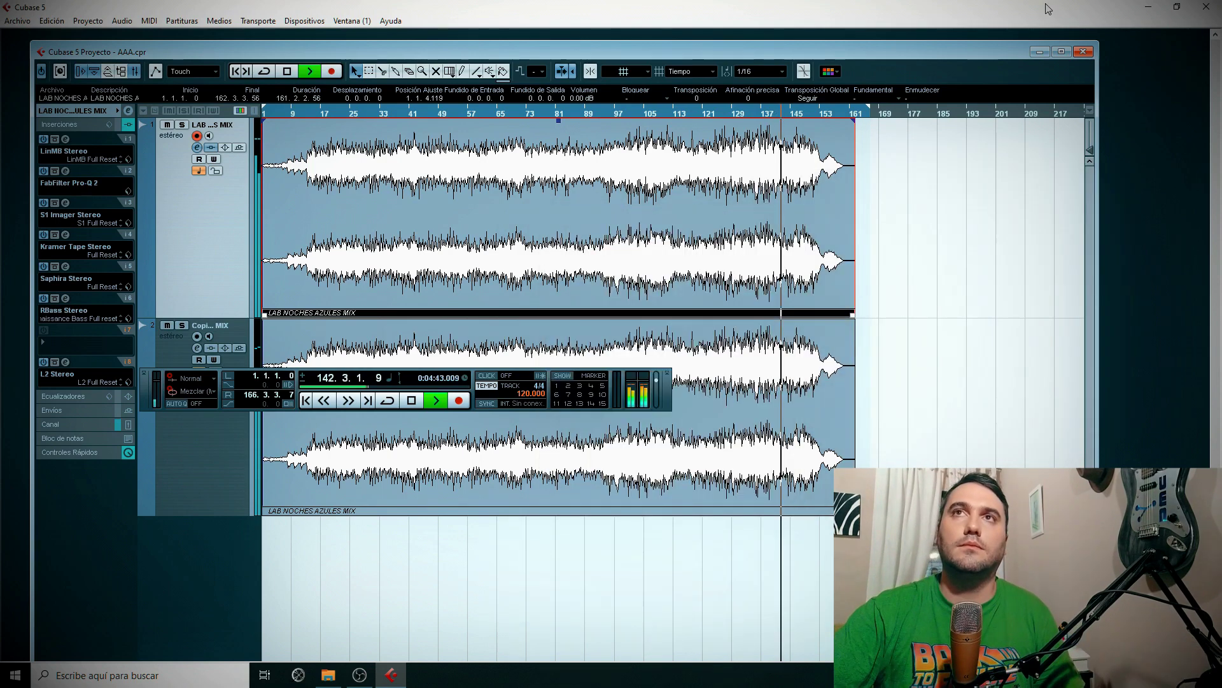
left_click(1061, 51)
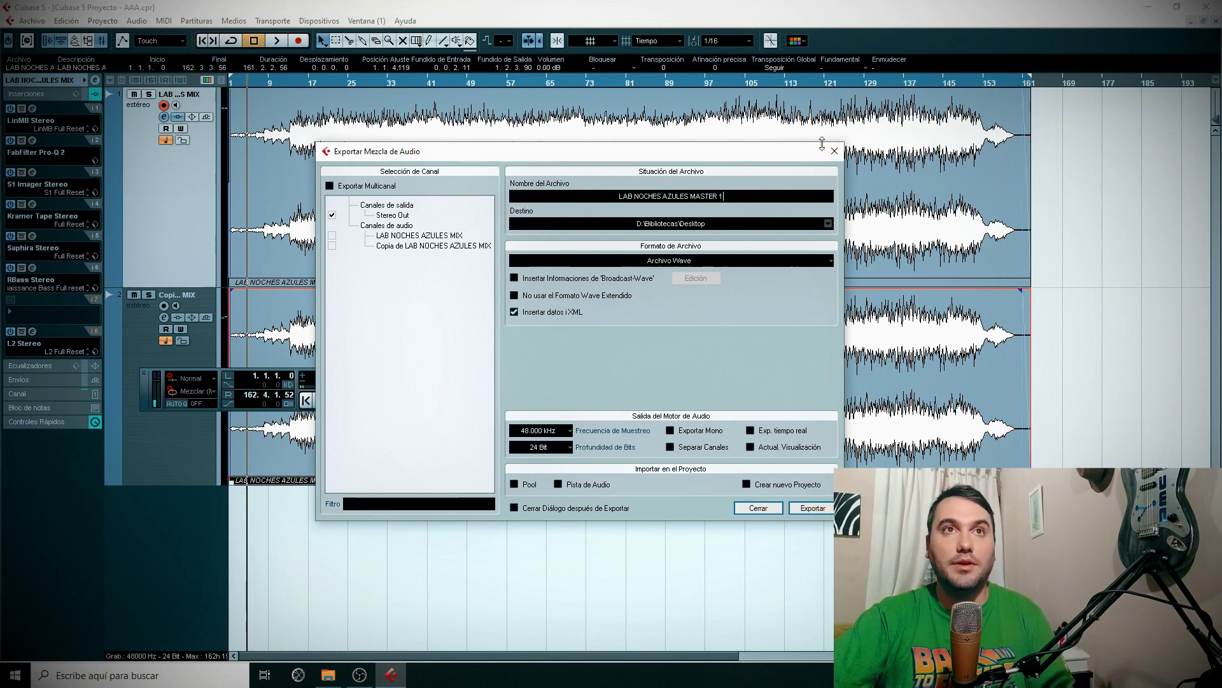
Export Stereo Out as the 48 kHz, 24-bit Wave file "LAB NOCHES AZULES MASTER 1" to D:\Bibliotecas\Desktop, moving the export dialog aside.
left_click_drag(790, 152, 821, 135)
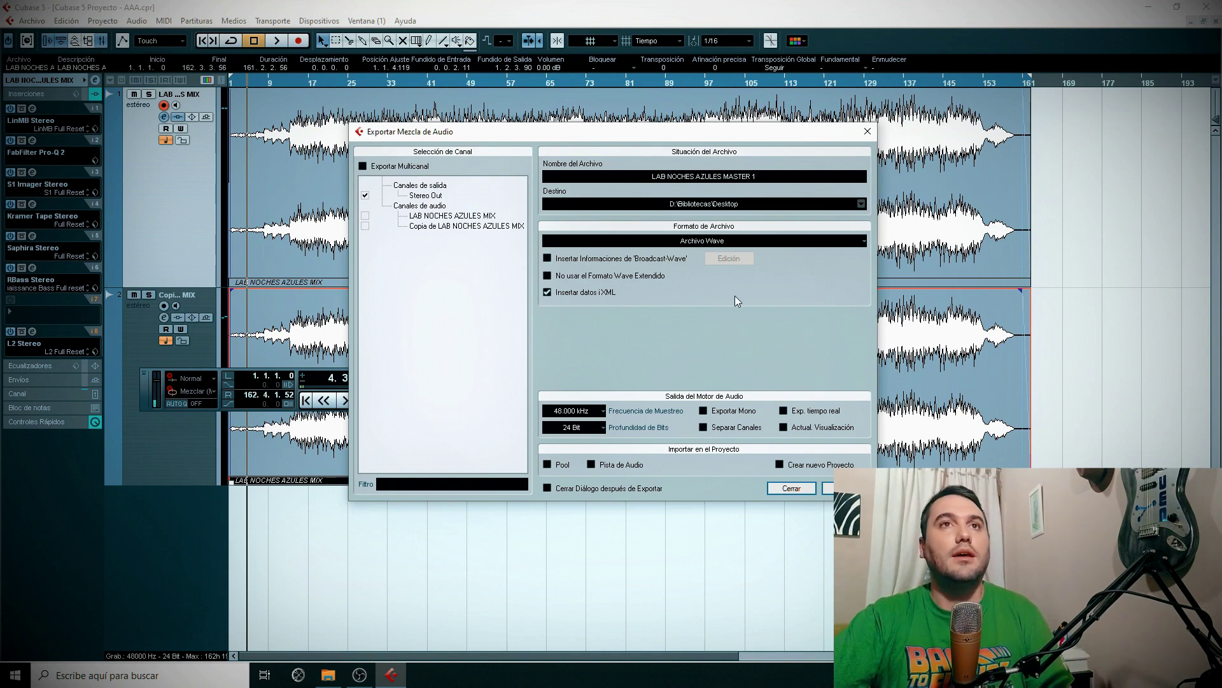
left_click_drag(756, 136, 789, 139)
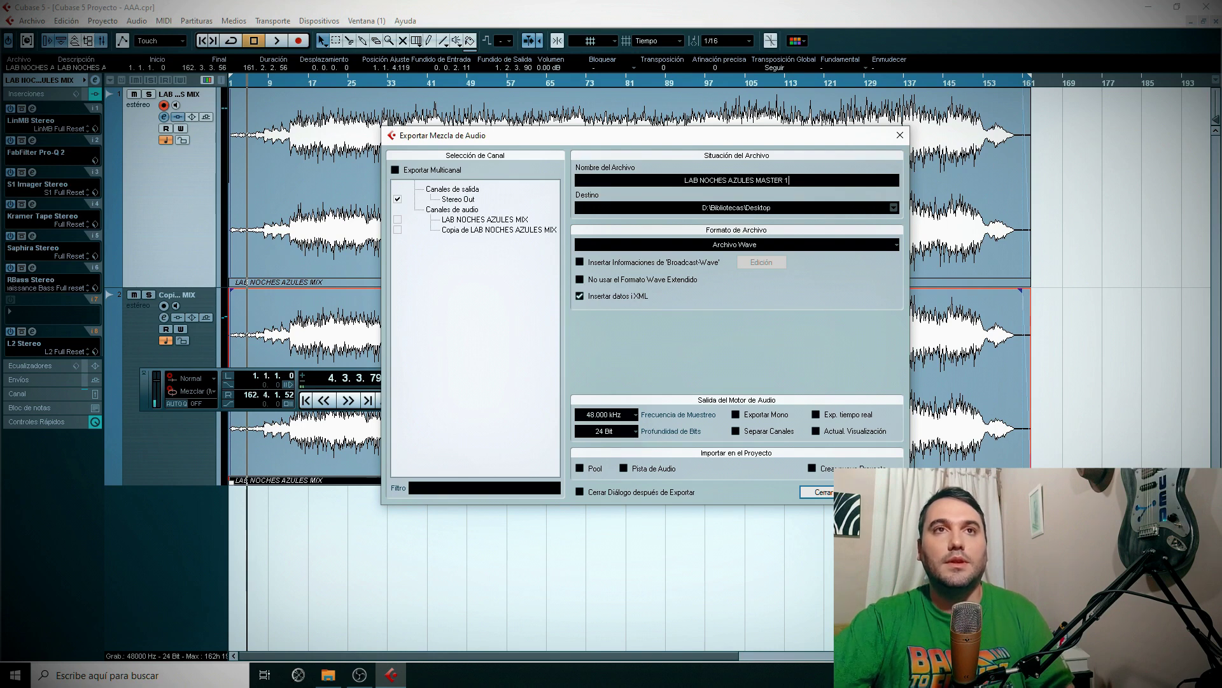
key("Return")
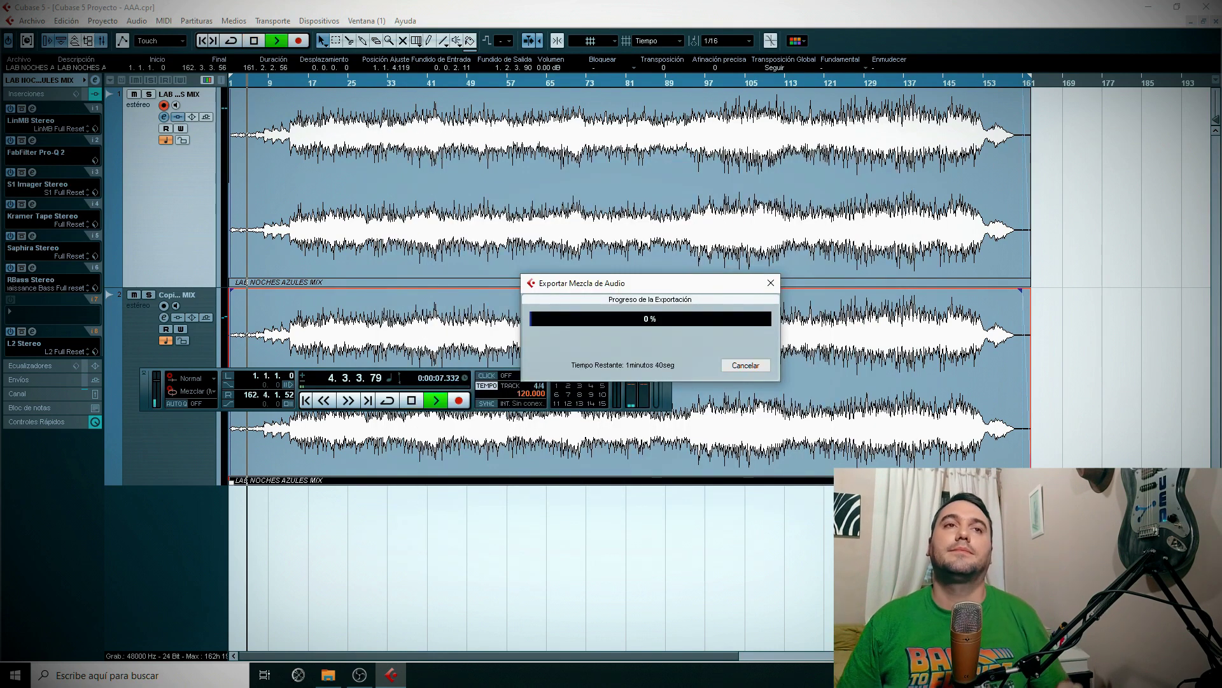